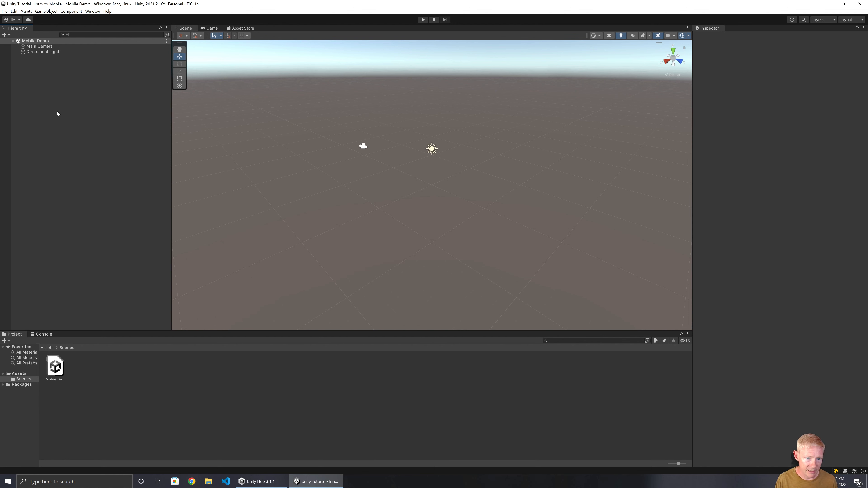
# Switch to the Game view and set the Main Camera's Clear Flags to Solid Color.
pyautogui.rightClick(50, 84)
pyautogui.click(210, 26)
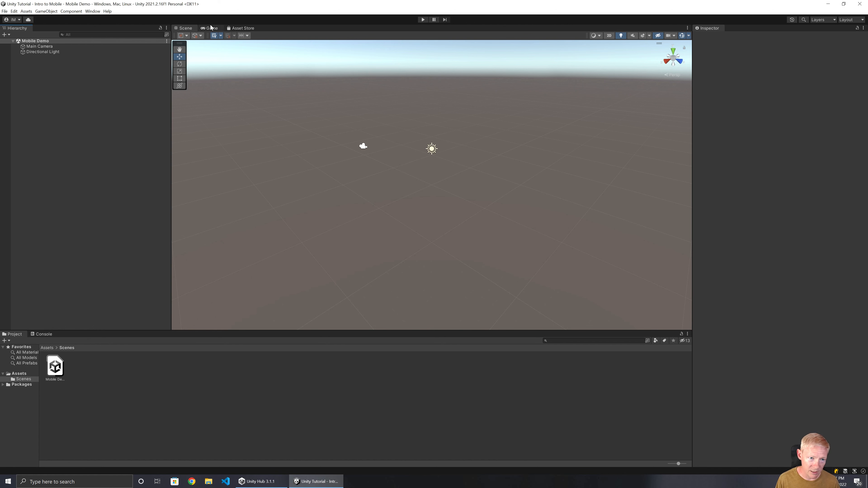
pyautogui.rightClick(49, 73)
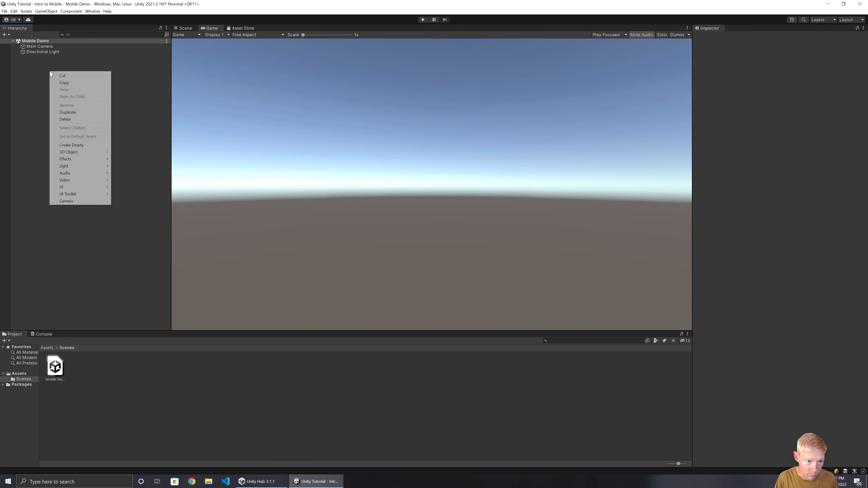
pyautogui.click(24, 46)
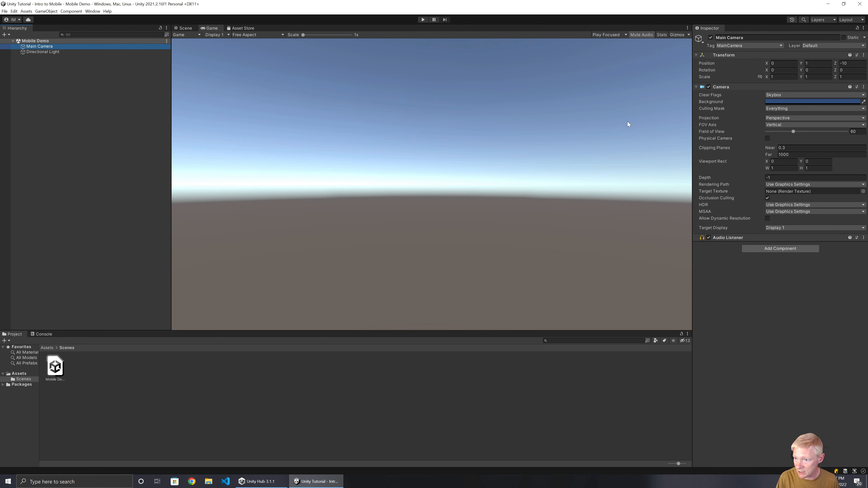
pyautogui.click(790, 95)
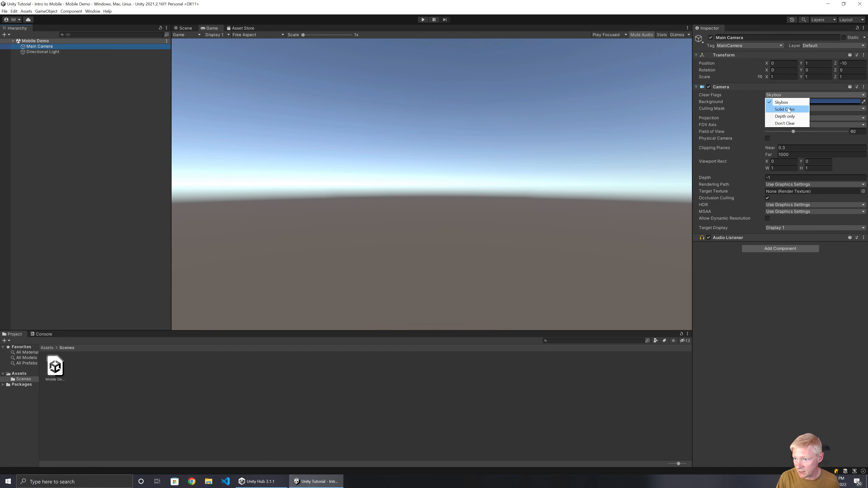
pyautogui.click(796, 103)
# Set the Main Camera's background colour to black (000000) with an alpha of 100.
pyautogui.click(796, 102)
pyautogui.moveTo(832, 150); pyautogui.dragTo(766, 199)
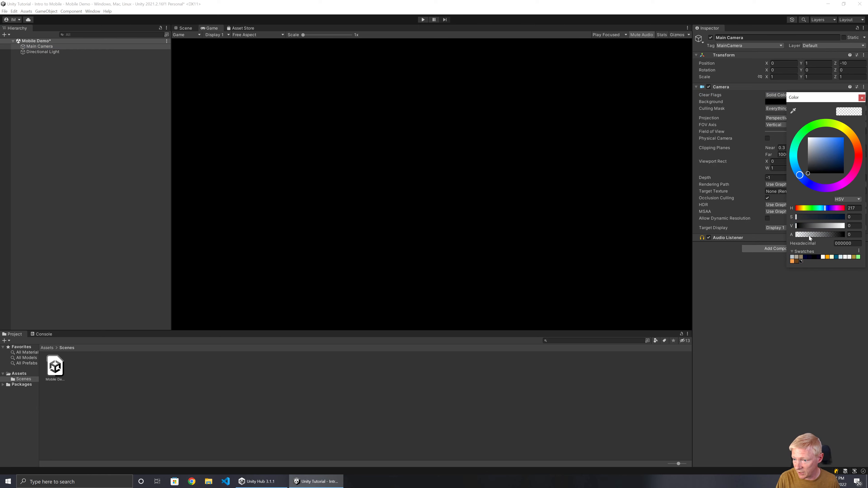
pyautogui.moveTo(809, 235); pyautogui.dragTo(864, 235)
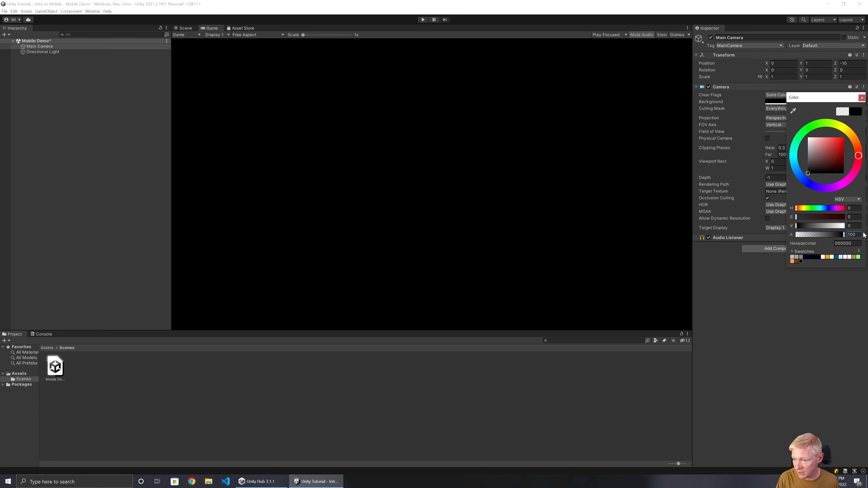
pyautogui.click(862, 98)
# Add a UI Canvas at the root of the scene and inspect the accompanying EventSystem's settings.
pyautogui.click(37, 93)
pyautogui.rightClick(37, 92)
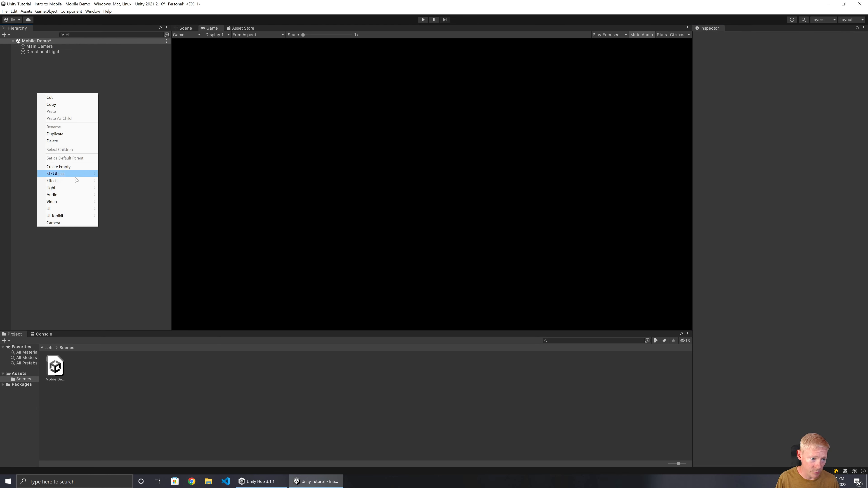
pyautogui.moveTo(68, 208)
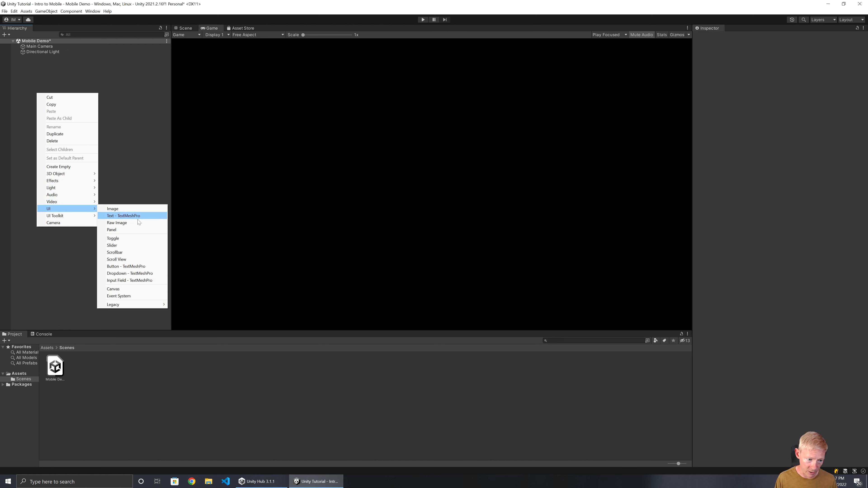
pyautogui.click(122, 289)
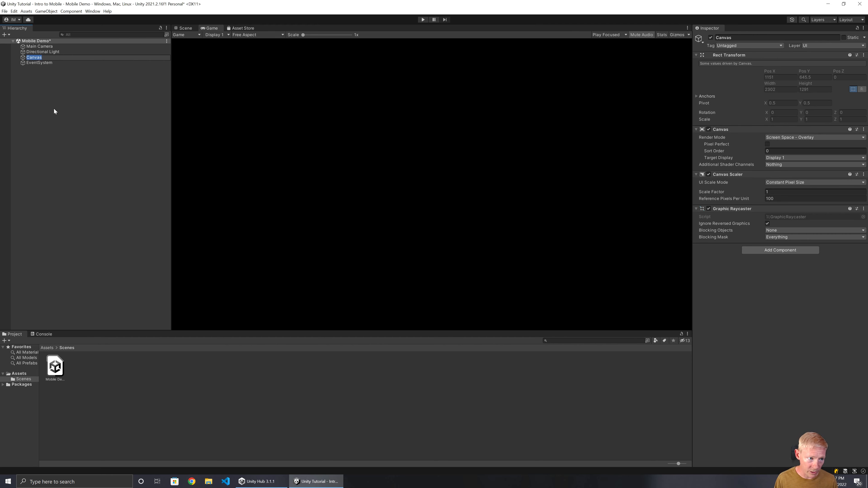
pyautogui.click(34, 62)
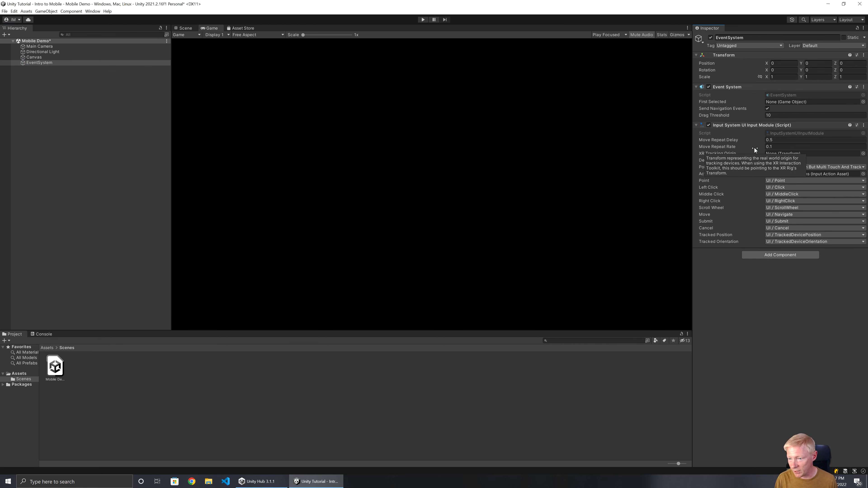
# Add a UI Panel as a child of the Canvas and name it Debug Display.
pyautogui.click(42, 58)
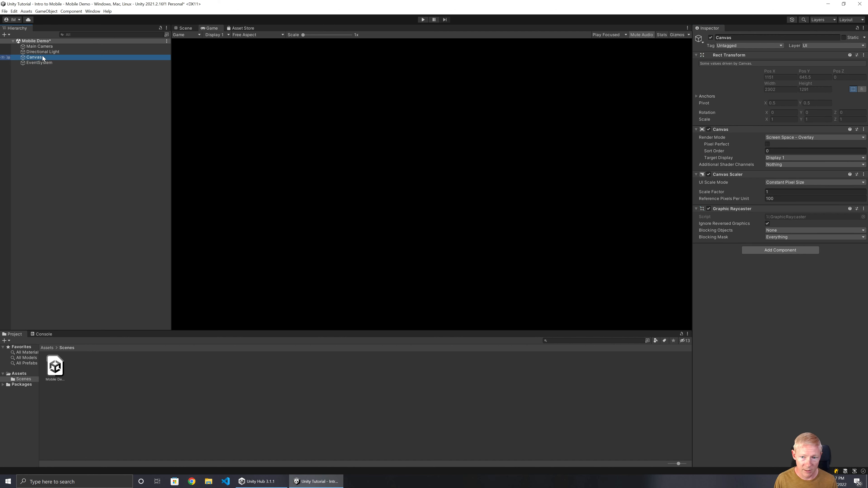
pyautogui.rightClick(42, 57)
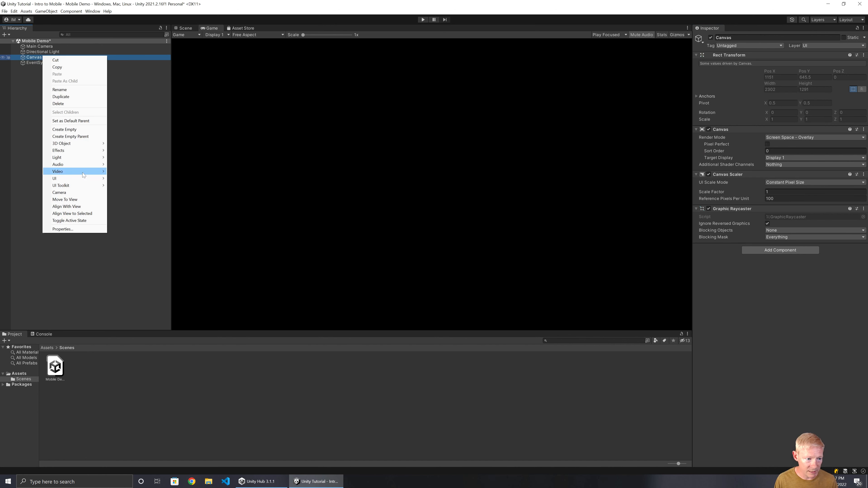
pyautogui.moveTo(85, 178)
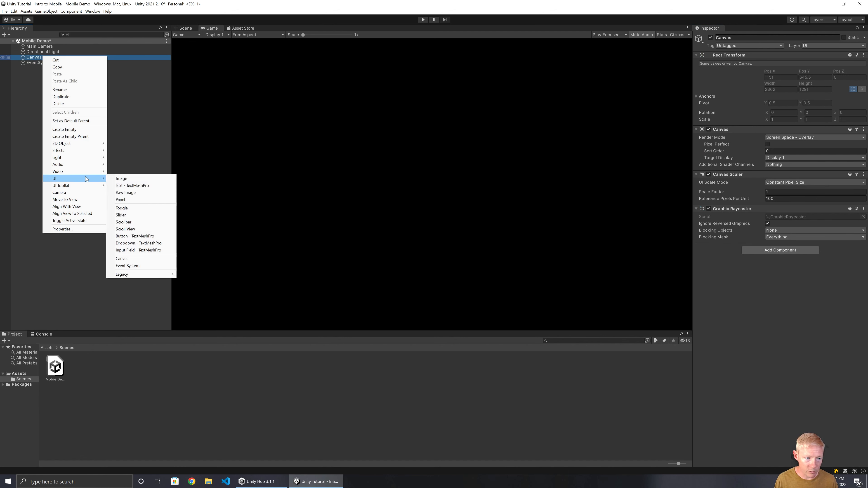
pyautogui.click(134, 199)
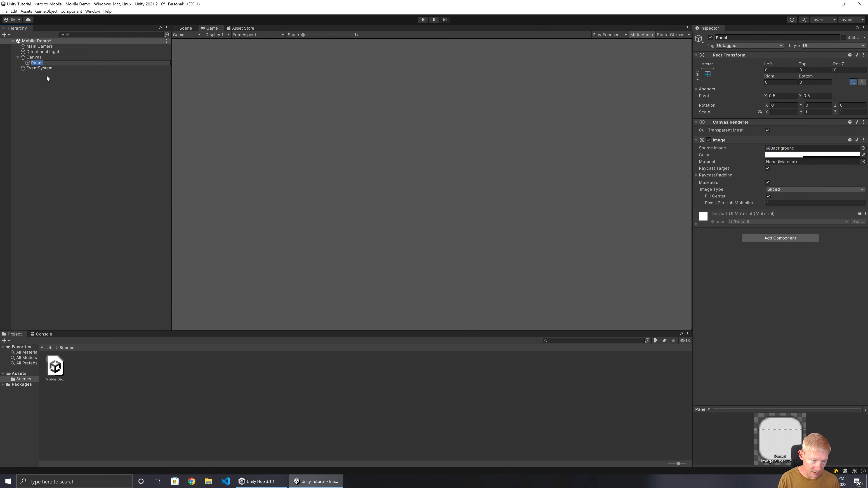
pyautogui.write('Debug Dis')
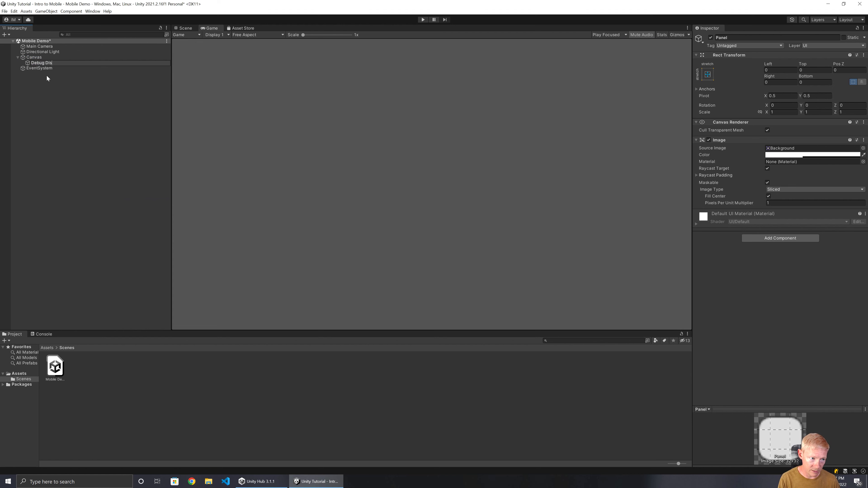
pyautogui.write('play')
pyautogui.press('Return')
# Set the Canvas Scaler to Scale With Screen Size with a reference resolution of 1920 by 1080.
pyautogui.click(39, 53)
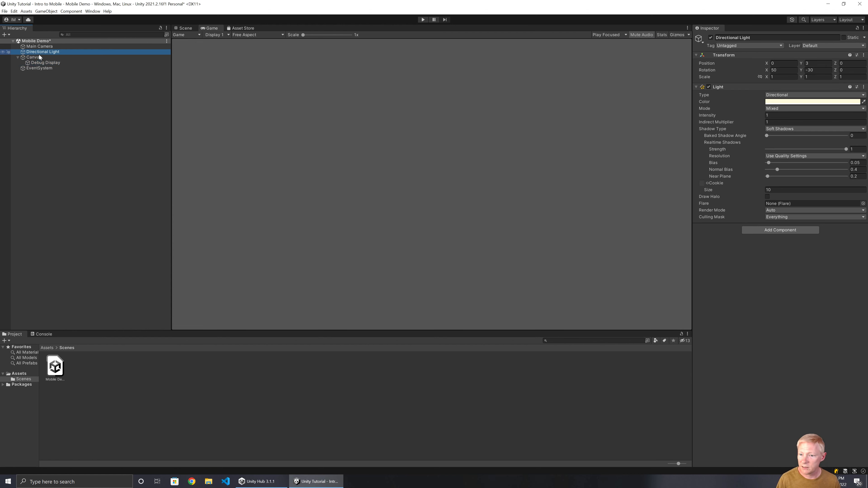
pyautogui.click(38, 57)
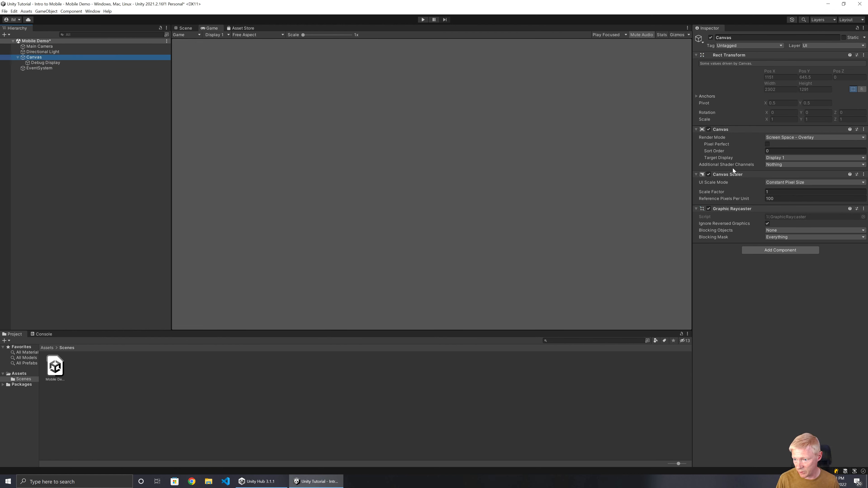
pyautogui.click(794, 181)
pyautogui.click(787, 194)
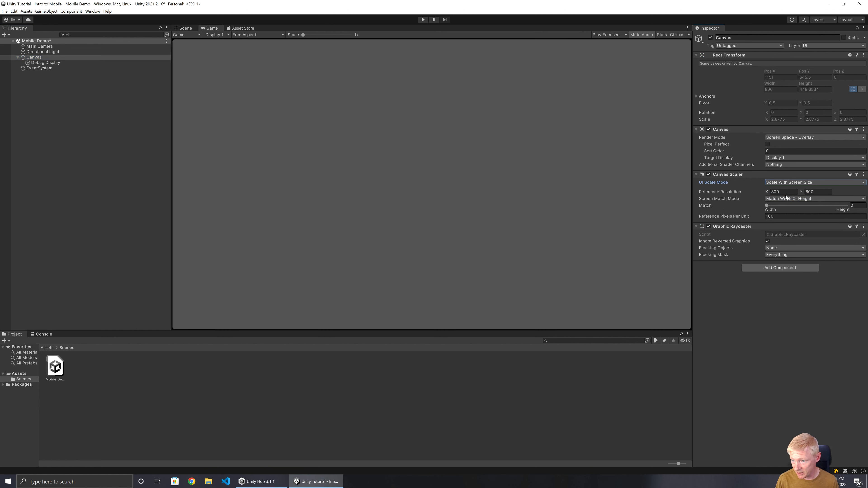
pyautogui.click(782, 192)
pyautogui.write('1920')
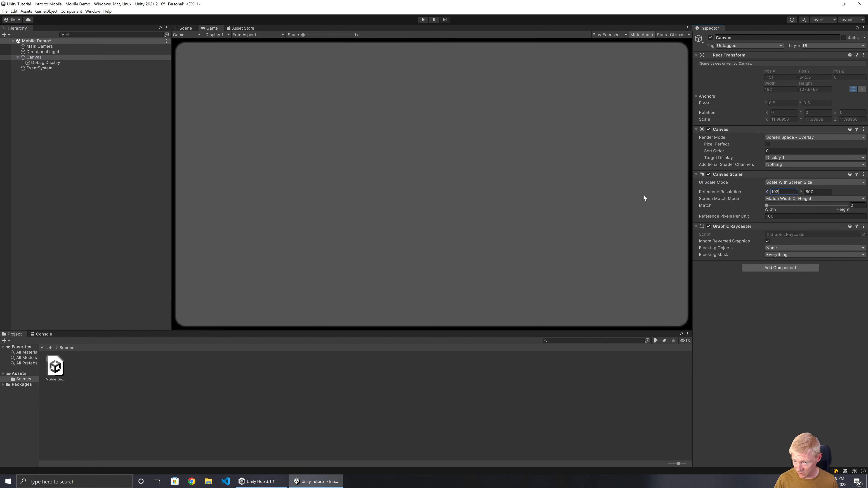
pyautogui.press('Tab')
pyautogui.write('10')
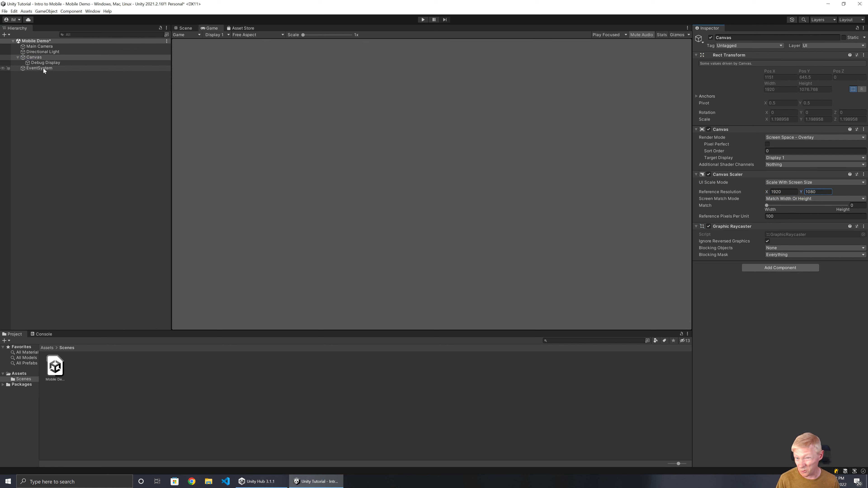
# Add a nested UI Panel as a child of Debug Display.
pyautogui.click(43, 62)
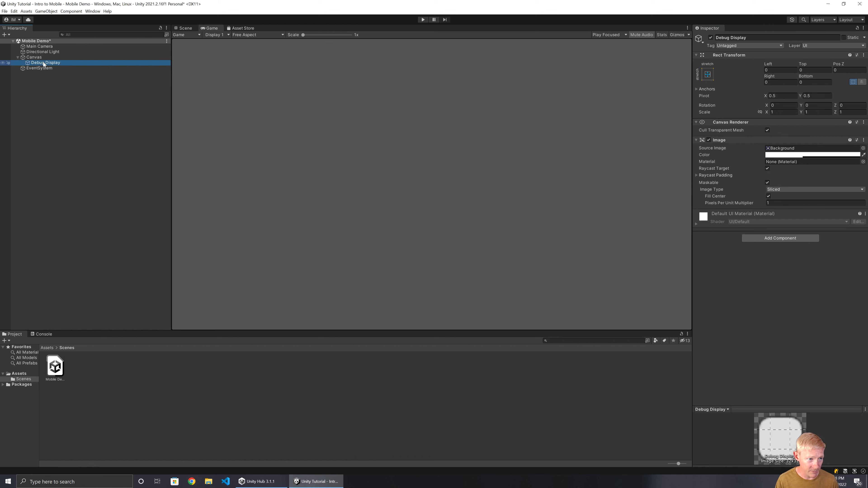
pyautogui.rightClick(43, 62)
pyautogui.moveTo(93, 188)
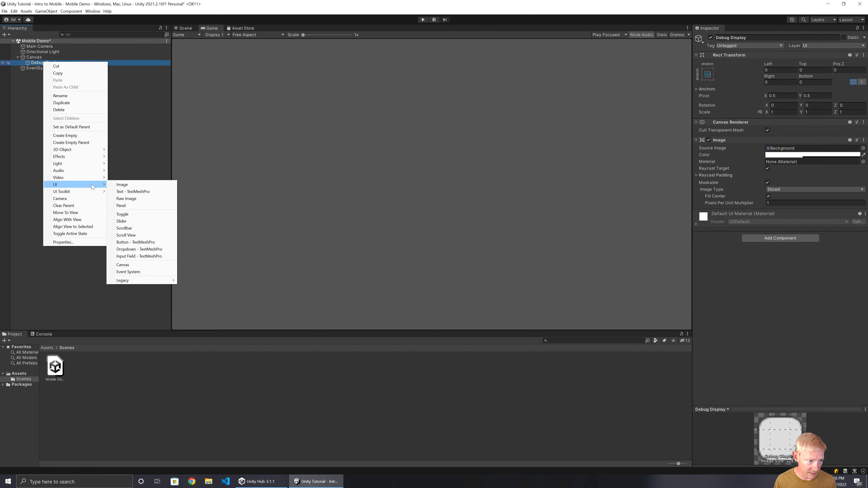
pyautogui.click(130, 205)
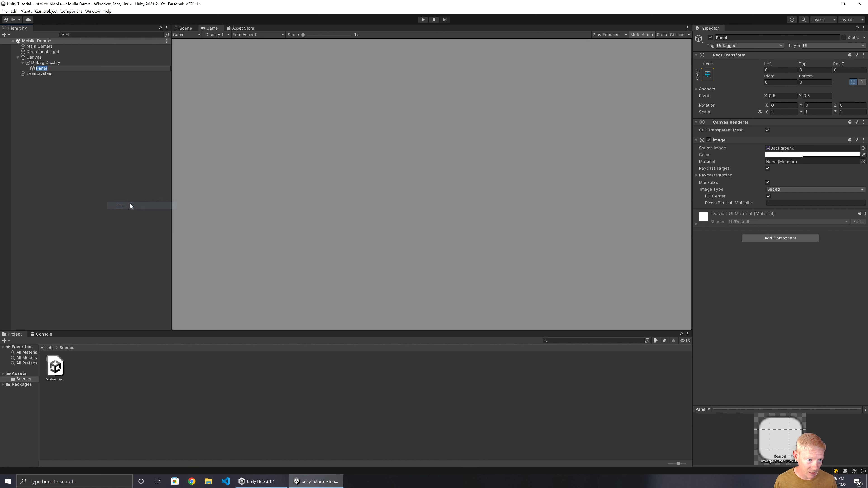
# Add a TextMeshPro text object inside the nested Panel and import the TMP Essentials.
pyautogui.rightClick(49, 69)
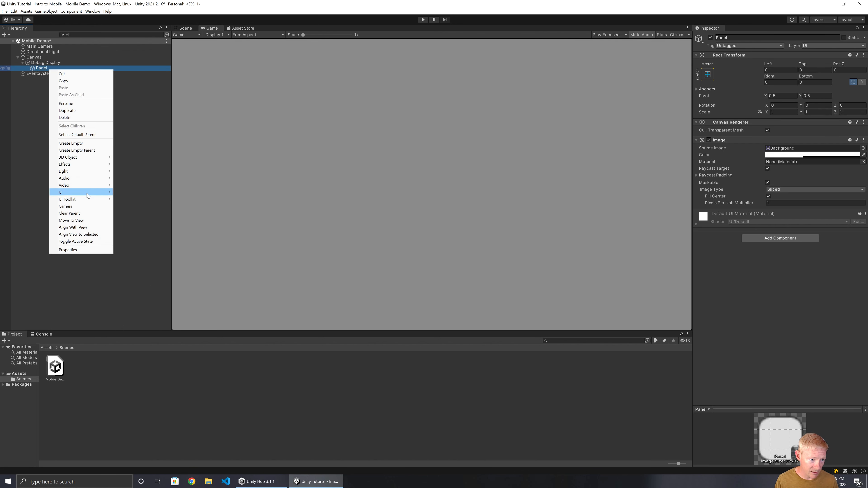
pyautogui.moveTo(87, 193)
pyautogui.click(135, 199)
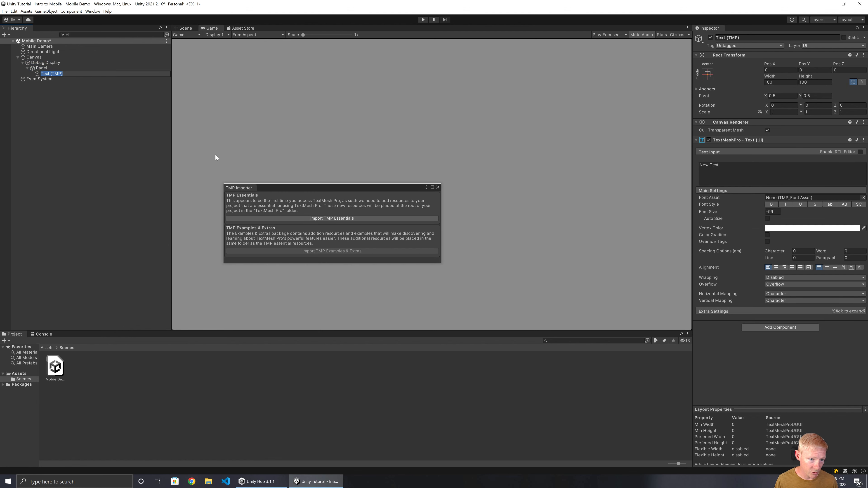
pyautogui.click(329, 219)
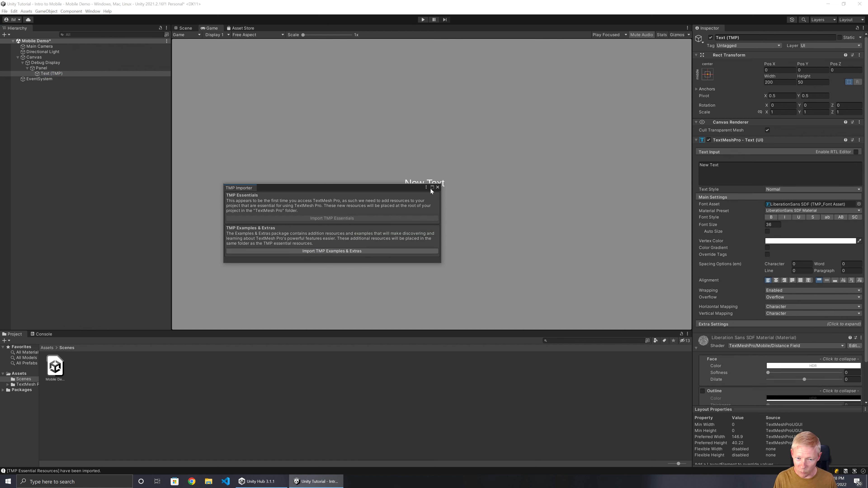
pyautogui.click(437, 188)
# Duplicate the TextMeshPro text object inside the nested Panel.
pyautogui.click(48, 73)
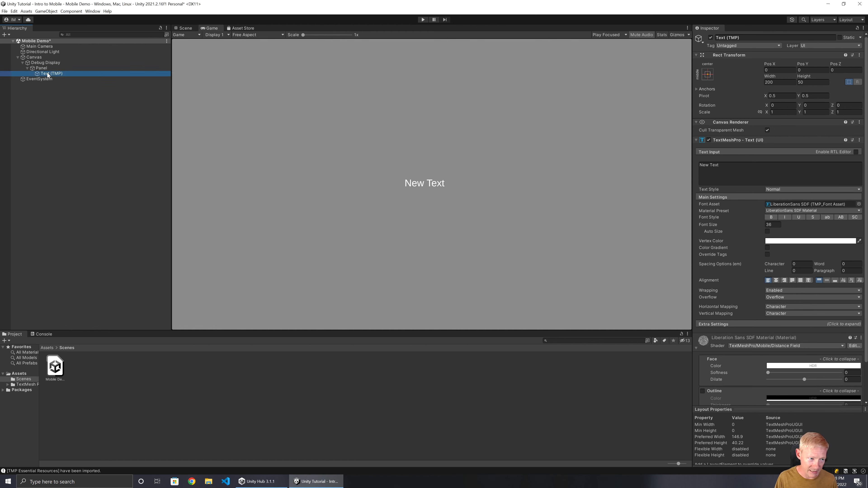
pyautogui.click(42, 73)
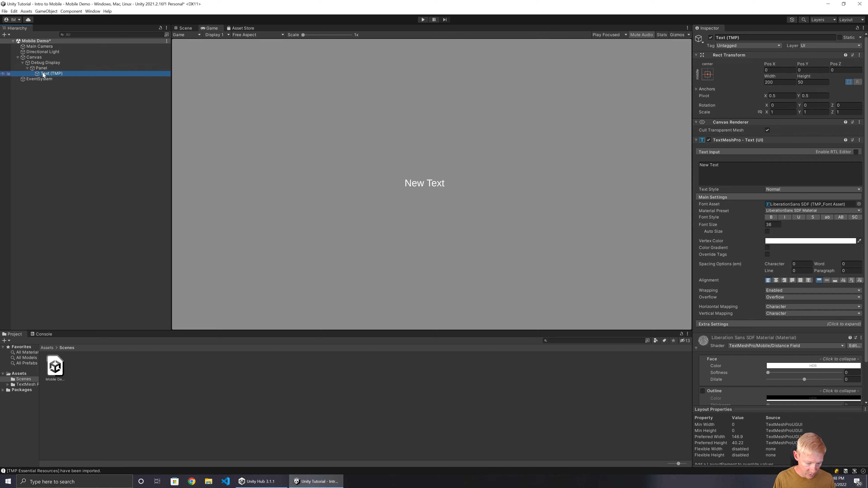
pyautogui.hotkey('ctrl', 'd')
# Rename the first text object in the nested Panel to Label and the second to Value.
pyautogui.click(55, 69)
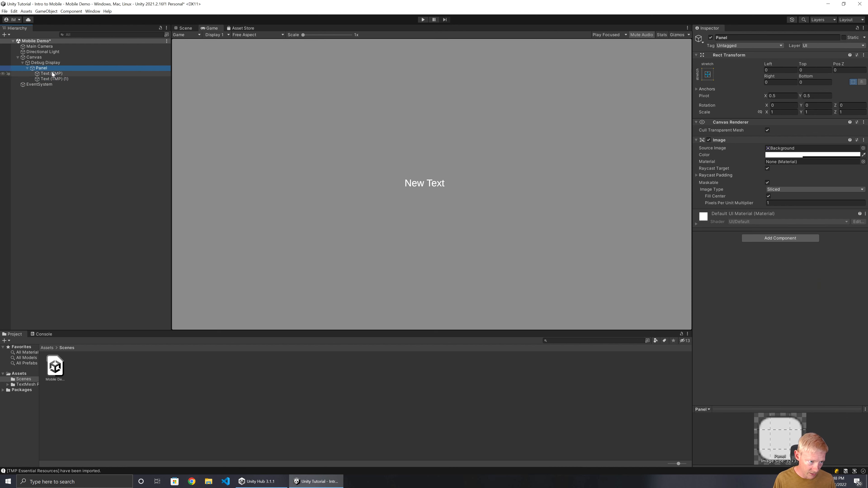
pyautogui.click(53, 74)
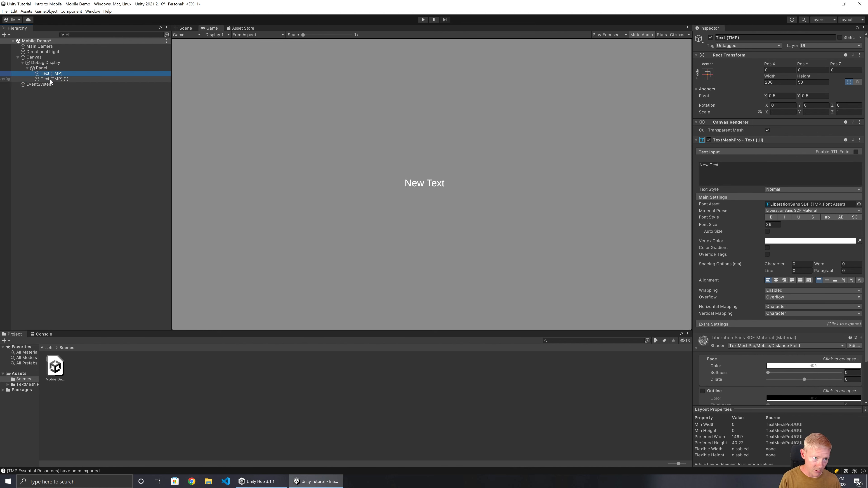
pyautogui.click(51, 73)
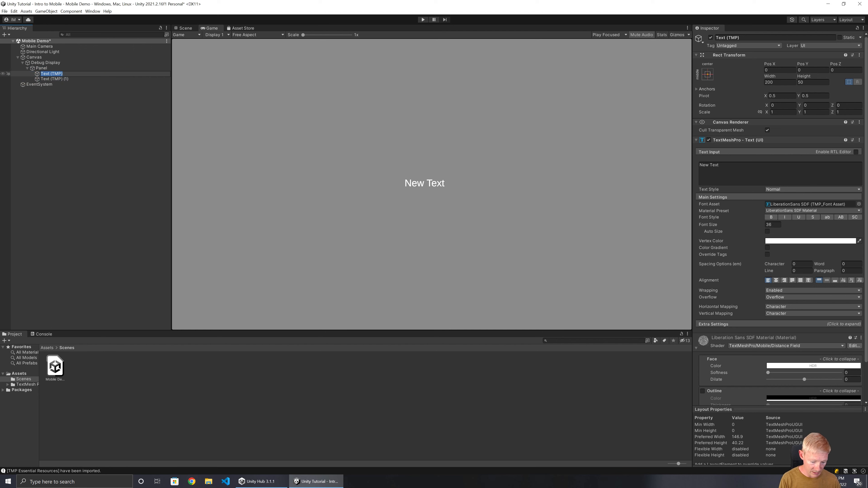
pyautogui.write('Label')
pyautogui.press('Return')
pyautogui.press('Down')
pyautogui.press('F2')
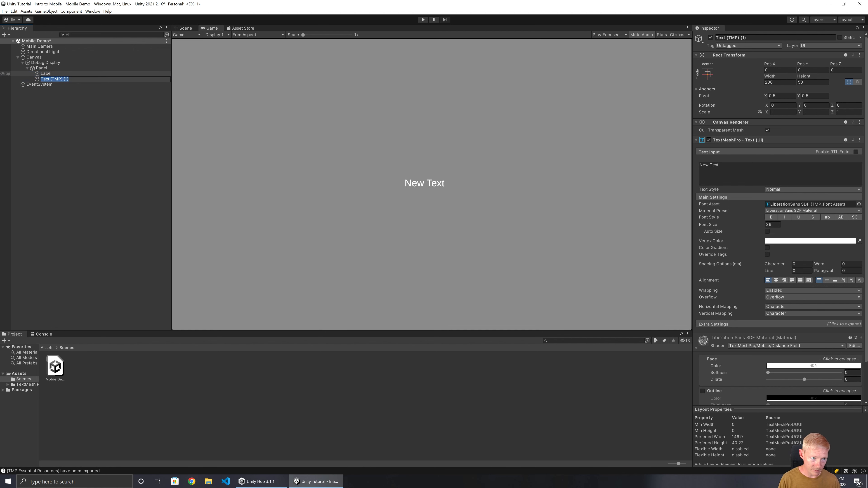
pyautogui.write('Value')
pyautogui.press('Return')
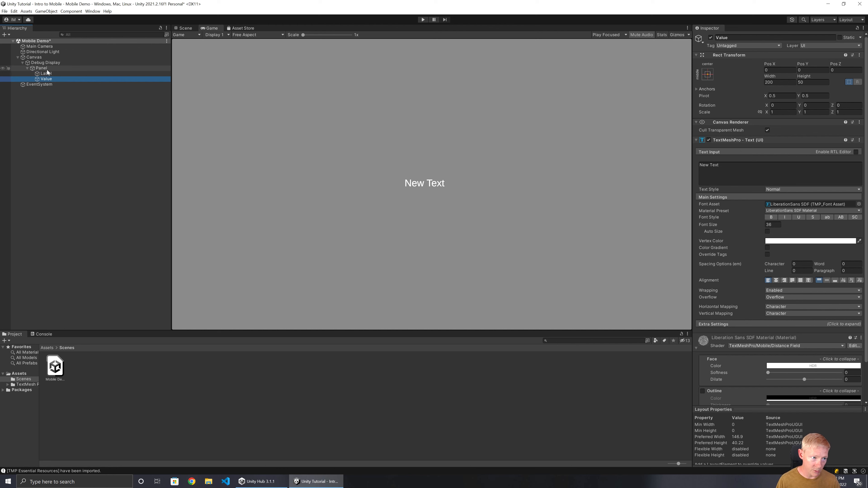
# Anchor the Debug Display panel to the bottom edge of the canvas with horizontal stretch.
pyautogui.click(27, 69)
pyautogui.click(34, 67)
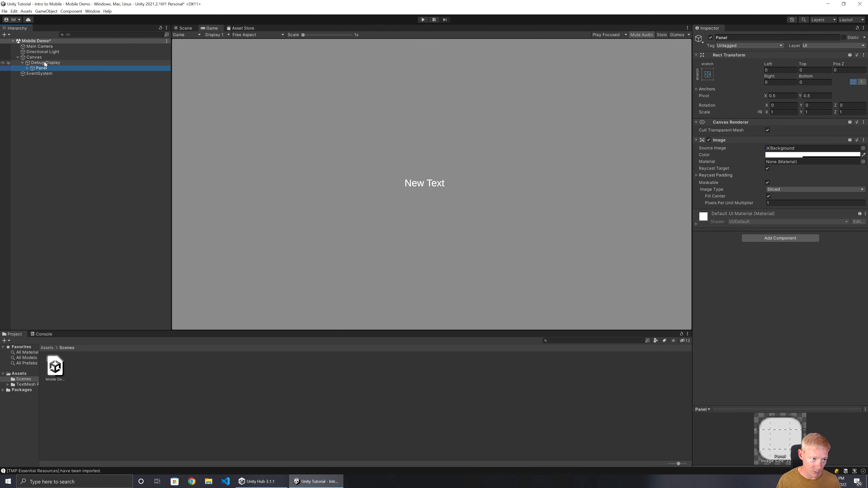
pyautogui.click(45, 63)
pyautogui.click(708, 75)
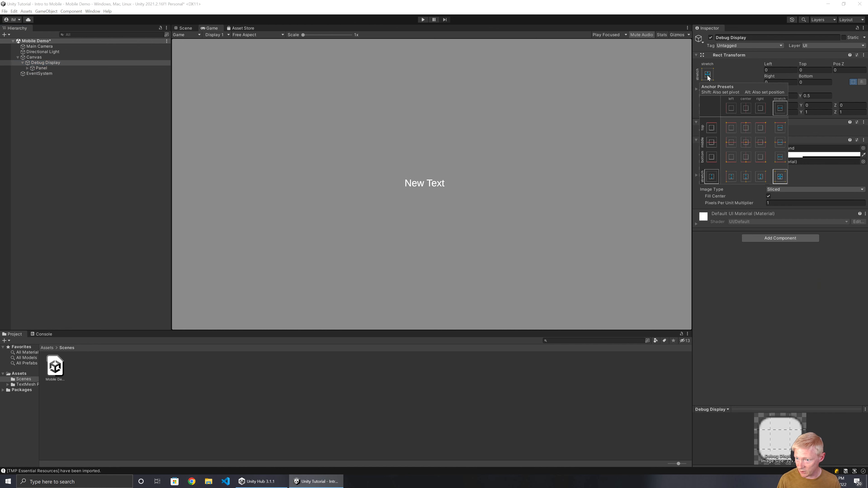
pyautogui.click(779, 157)
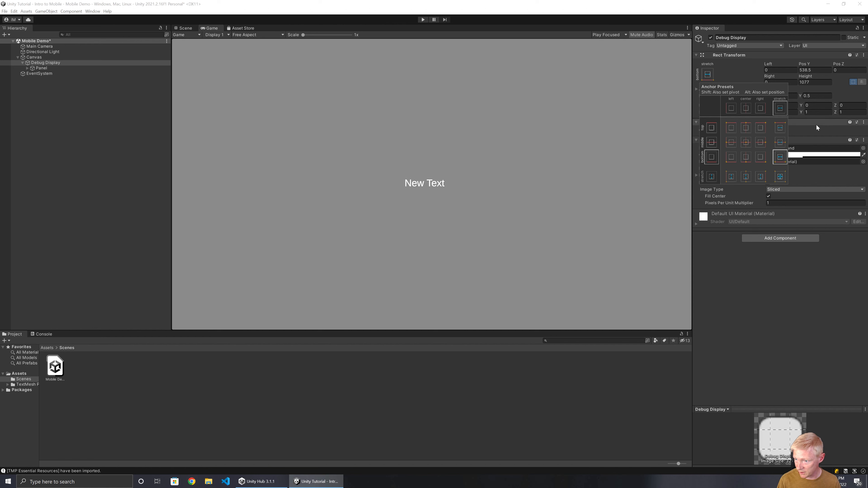
pyautogui.click(852, 95)
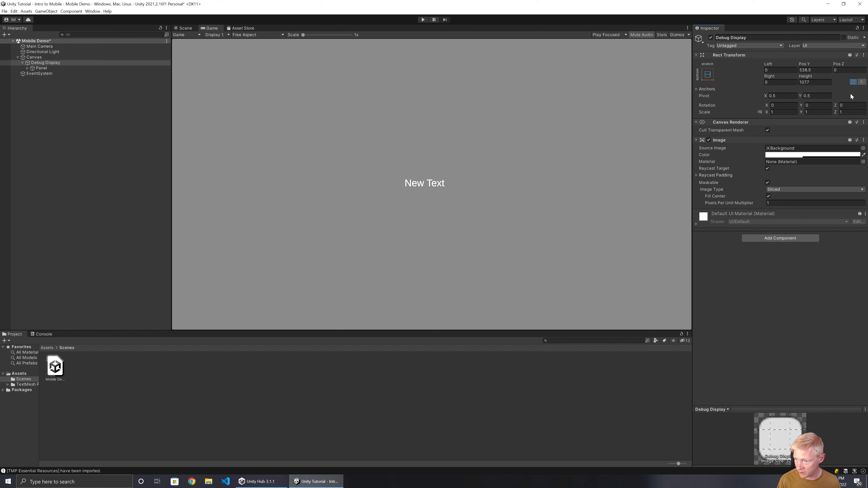
# Set the Y pivot of Debug Display to 0.
pyautogui.click(817, 93)
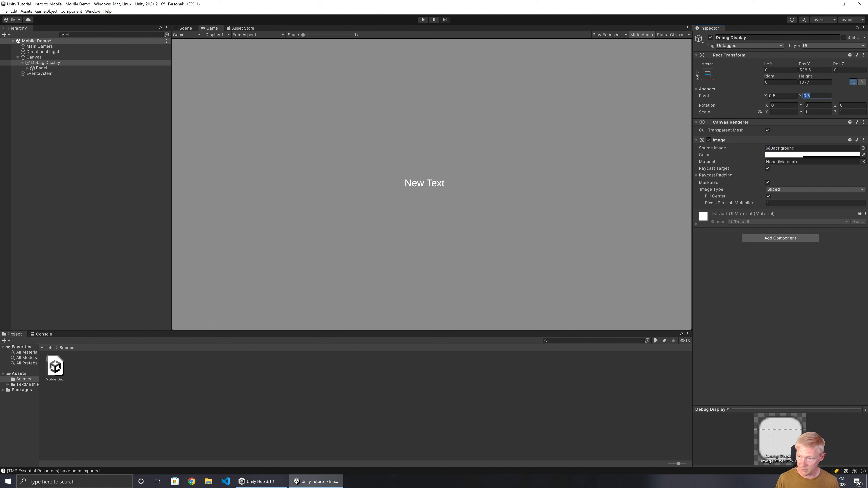
pyautogui.write('9')
pyautogui.press('BackSpace')
pyautogui.write('0')
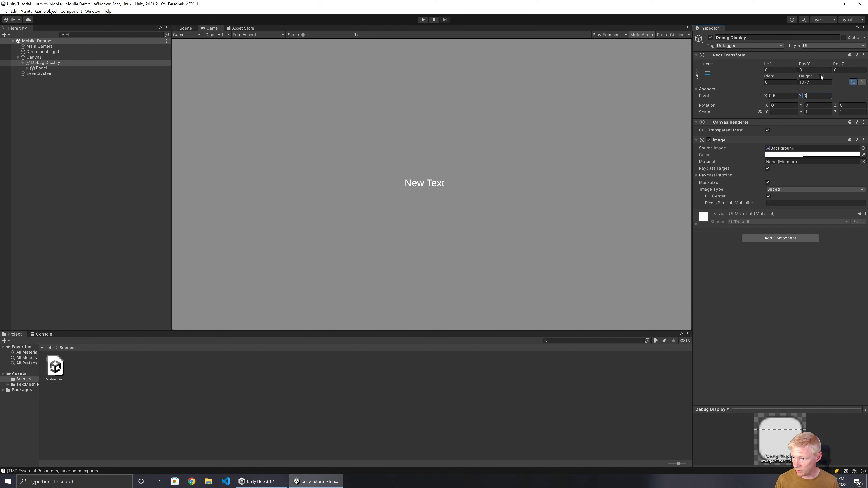
# Set the height of the Debug Display panel to 100.
pyautogui.click(817, 82)
pyautogui.write('200')
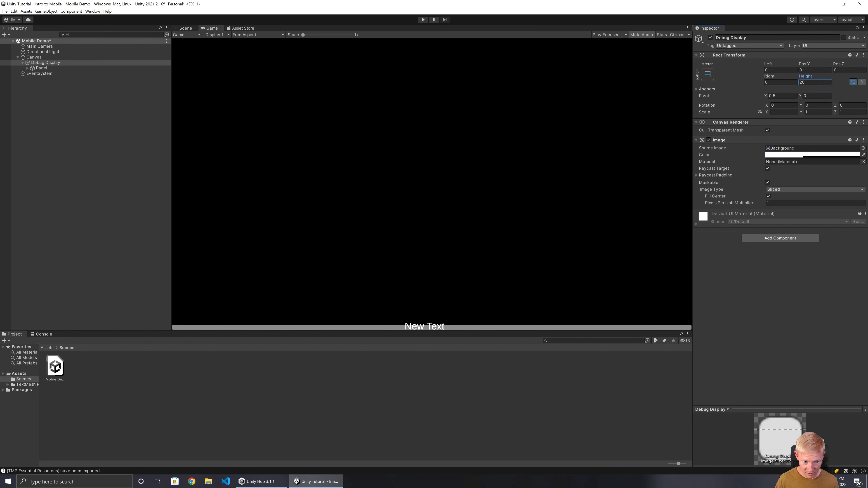
pyautogui.press('BackSpace')
pyautogui.press('BackSpace')
pyautogui.press('BackSpace')
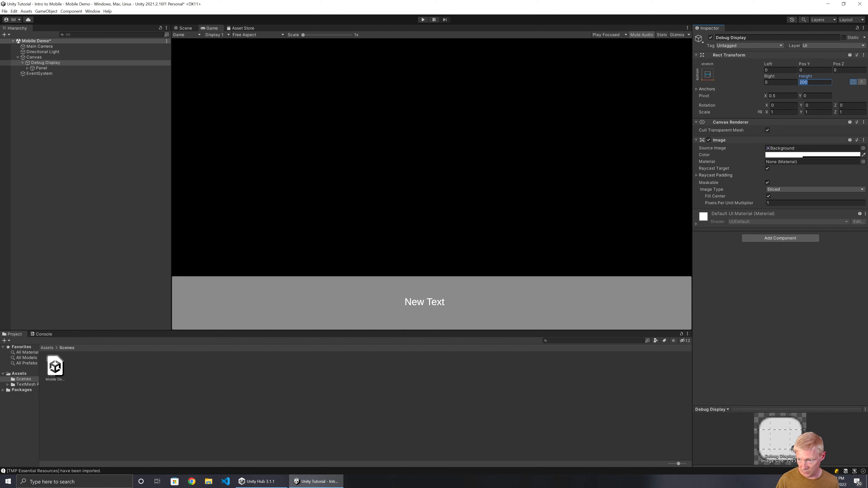
pyautogui.write('120')
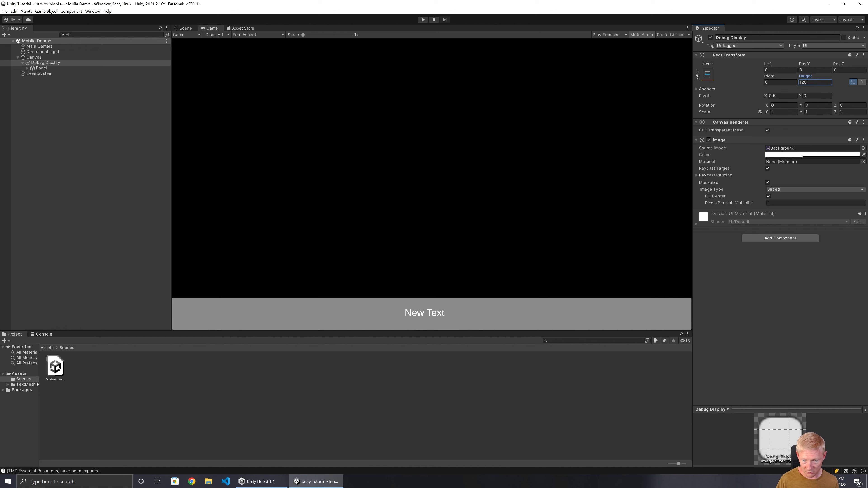
pyautogui.write('100')
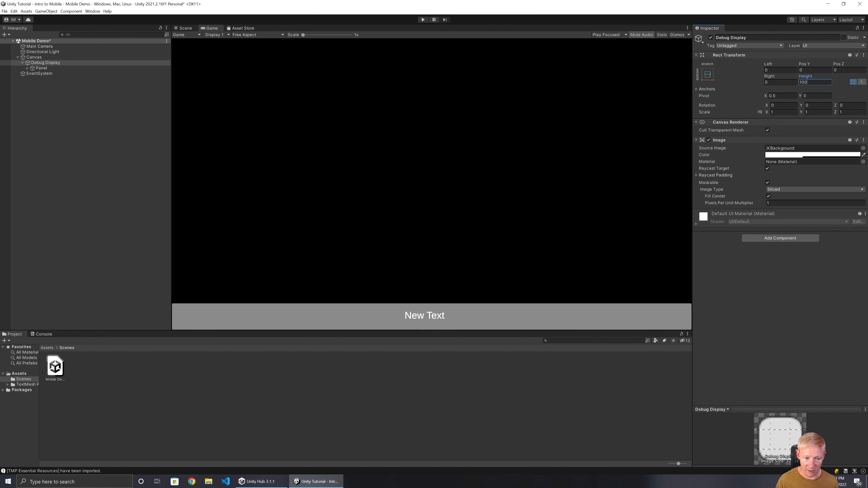
# Duplicate the nested Panel that holds the Label and Value texts under Debug Display.
pyautogui.click(28, 68)
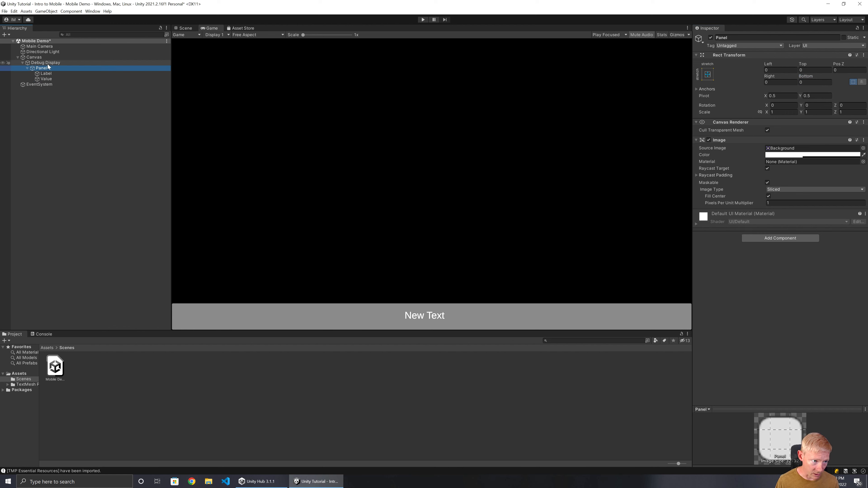
pyautogui.click(48, 72)
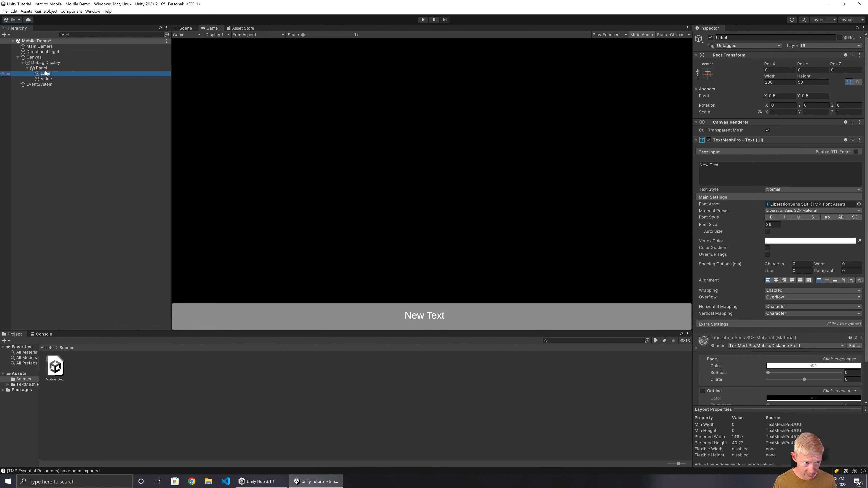
pyautogui.click(31, 68)
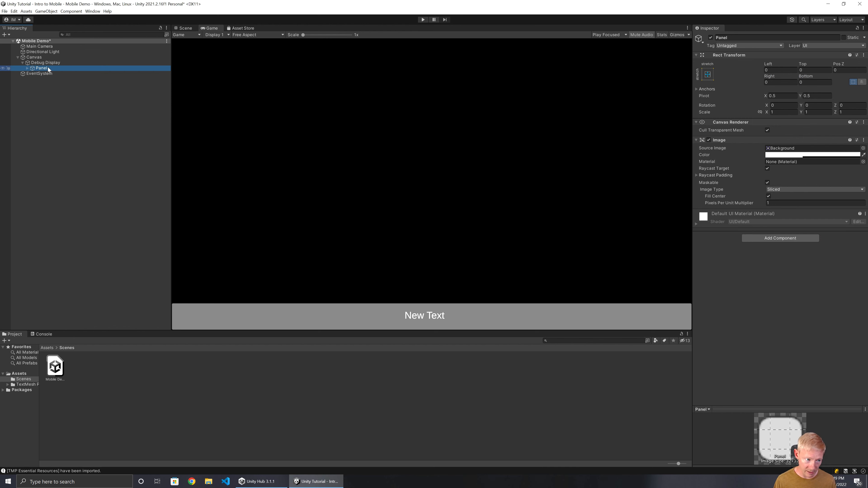
pyautogui.hotkey('ctrl', 'd')
# Rename the original nested Panel to Touch Phase.
pyautogui.click(44, 69)
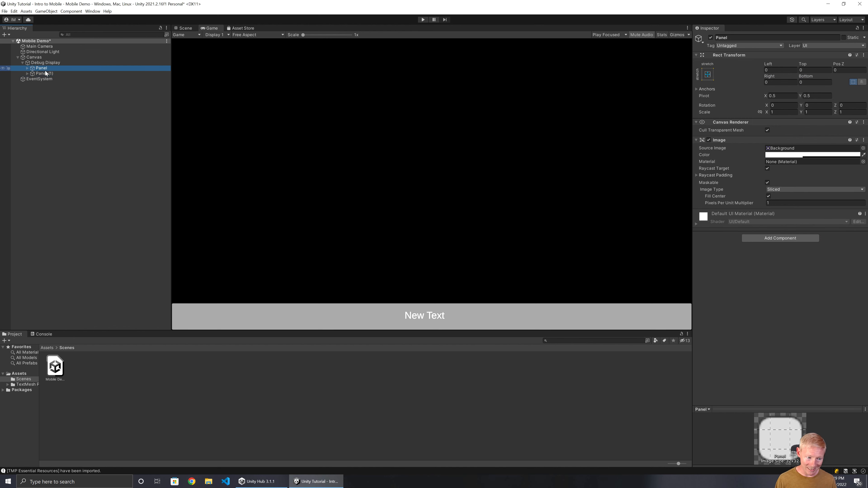
pyautogui.press('F2')
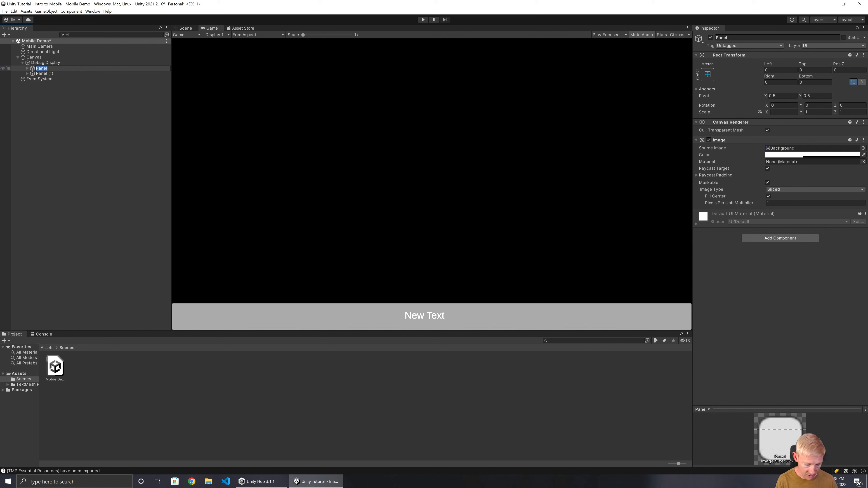
pyautogui.write('Touc')
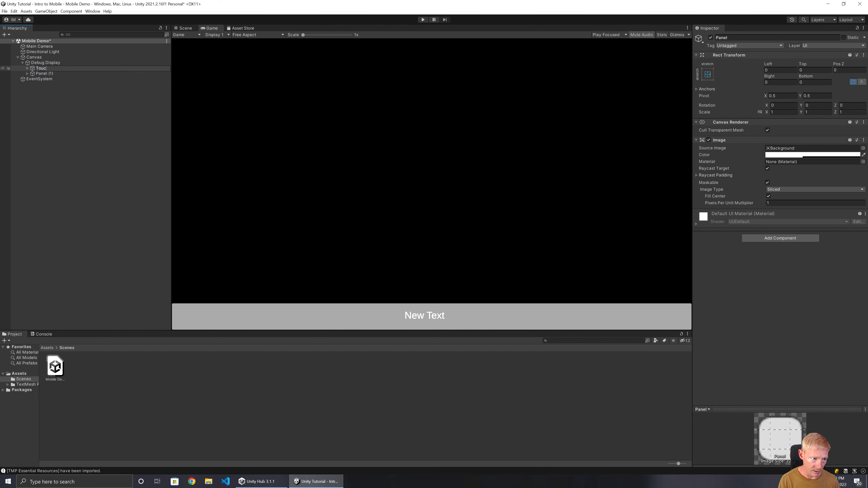
pyautogui.write('h Phase')
pyautogui.press('Return')
# Rename the duplicated panel below Touch Phase to Start Time.
pyautogui.press('Down')
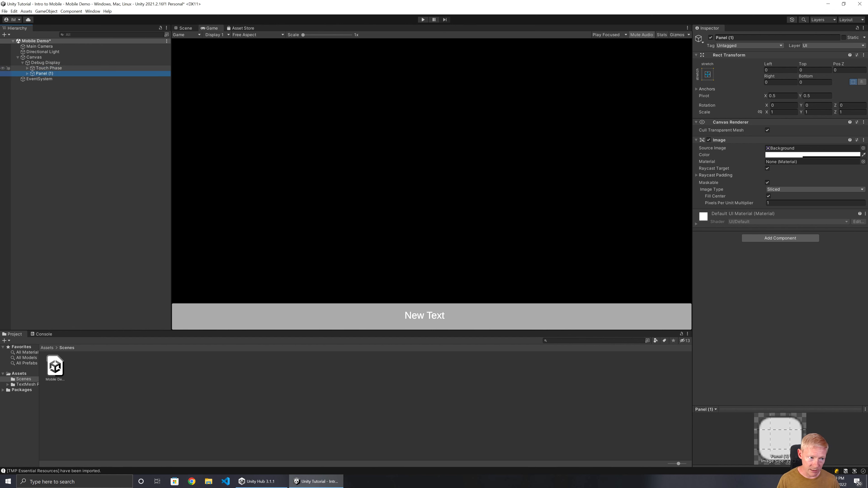
pyautogui.press('F2')
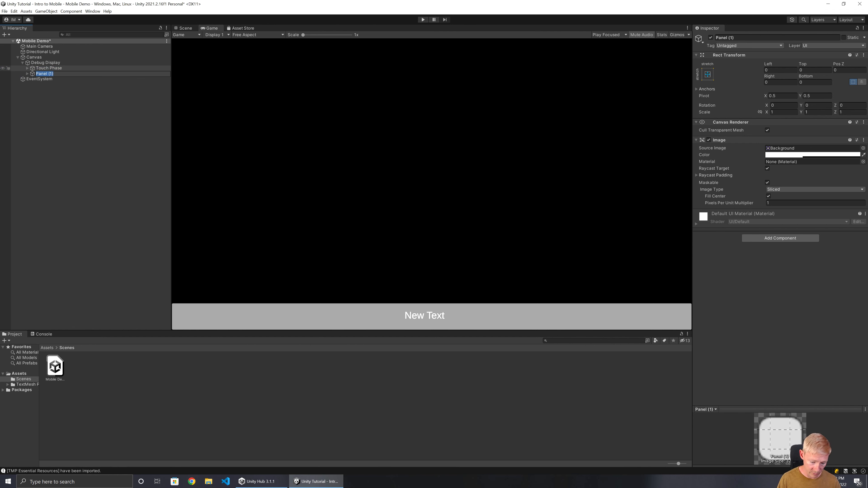
pyautogui.write('Start')
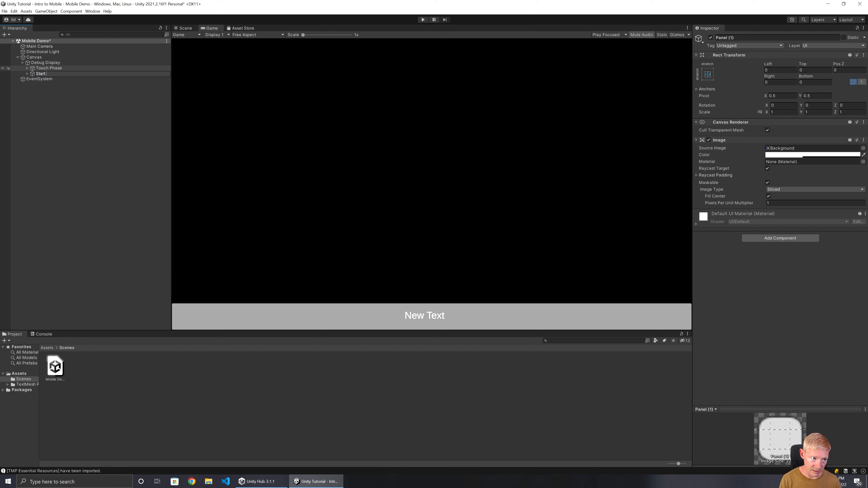
pyautogui.write(' Po')
pyautogui.press('BackSpace')
pyautogui.press('BackSpace')
pyautogui.press('BackSpace')
pyautogui.press('BackSpace')
pyautogui.press('BackSpace')
pyautogui.press('BackSpace')
pyautogui.press('BackSpace')
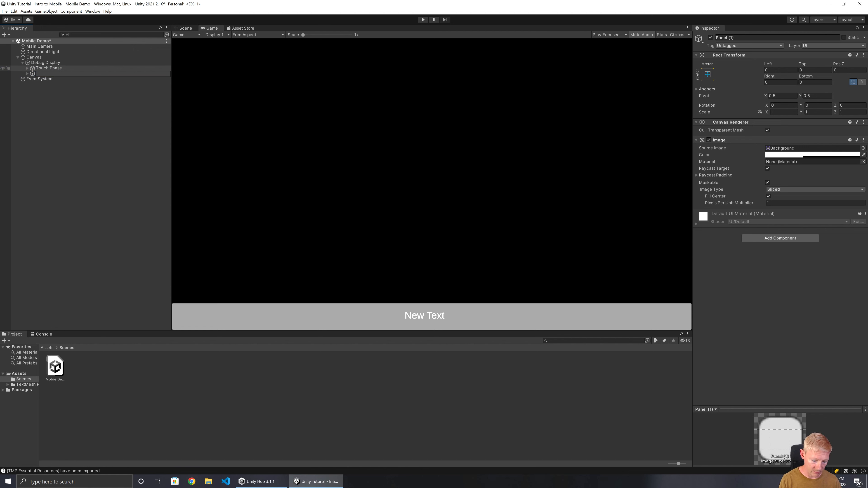
pyautogui.write('Start Time')
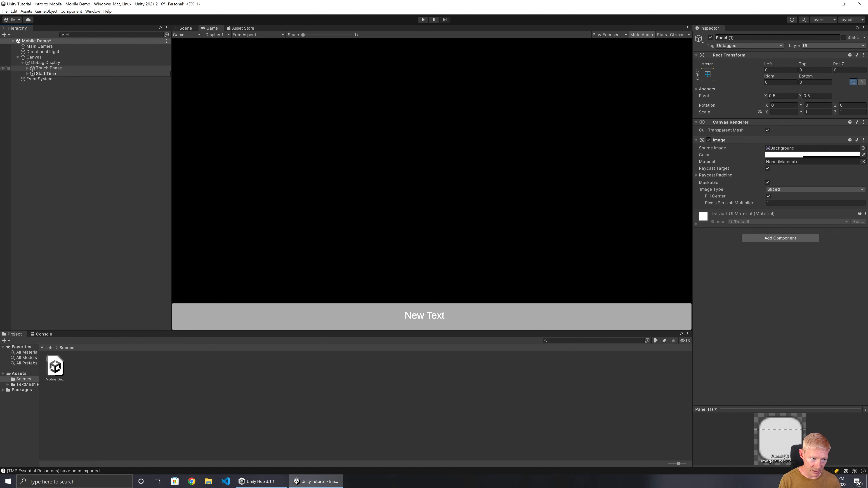
pyautogui.press('Return')
# Duplicate the Start Time panel and rename the copy to Start Position.
pyautogui.hotkey('ctrl', 'd')
pyautogui.press('F2')
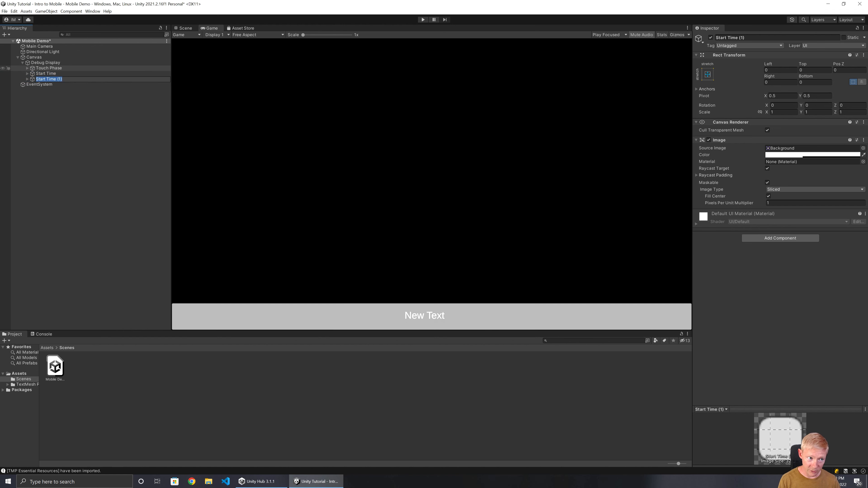
pyautogui.write('Start Positi')
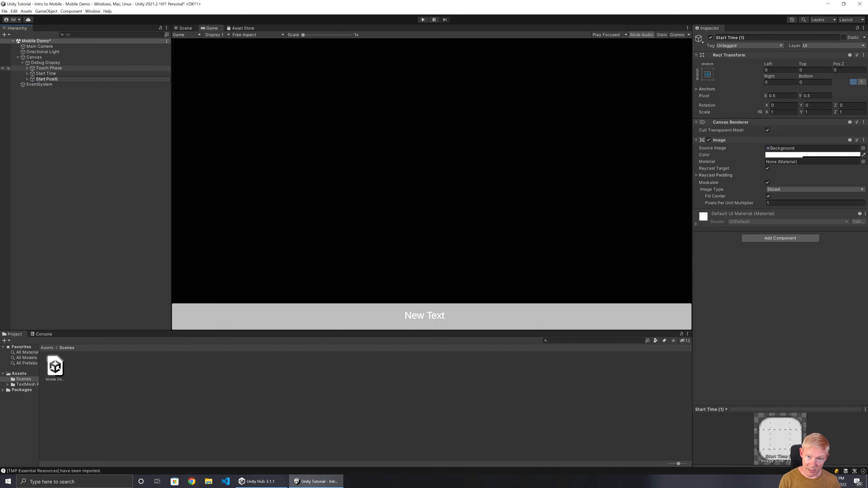
pyautogui.write('on')
pyautogui.press('Return')
# Duplicate the Start Position panel and rename the copy to Position Delta.
pyautogui.hotkey('ctrl', 'd')
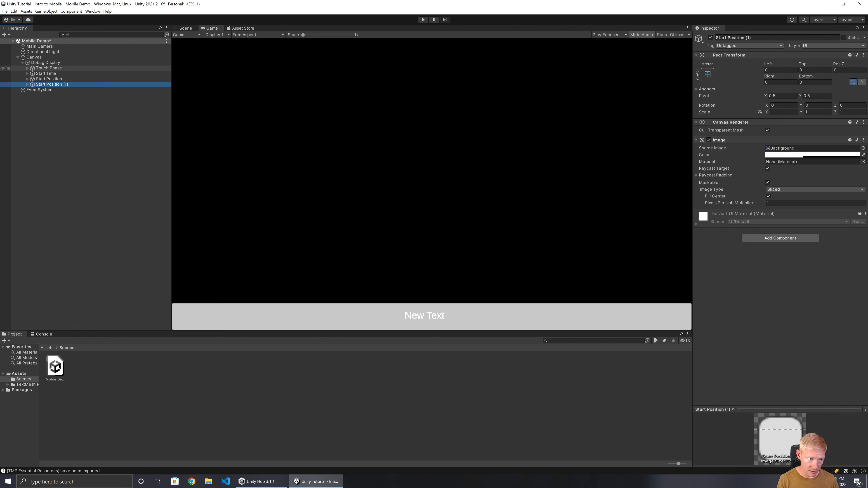
pyautogui.press('F2')
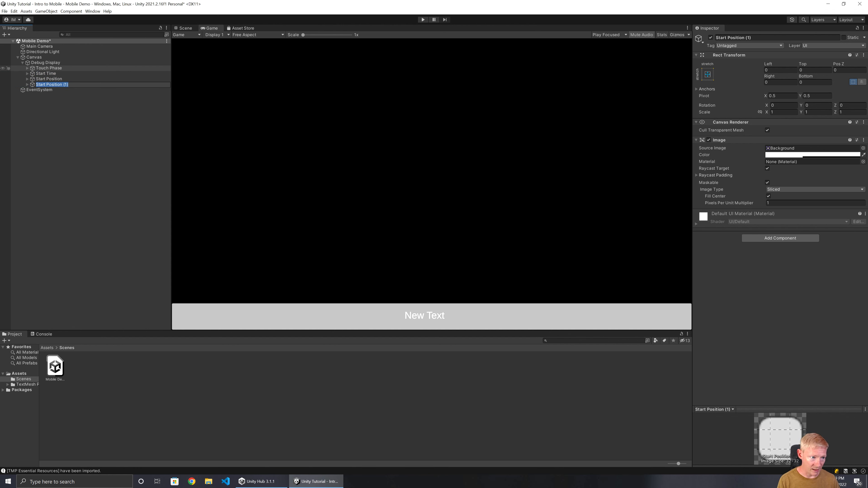
pyautogui.write('Position Del')
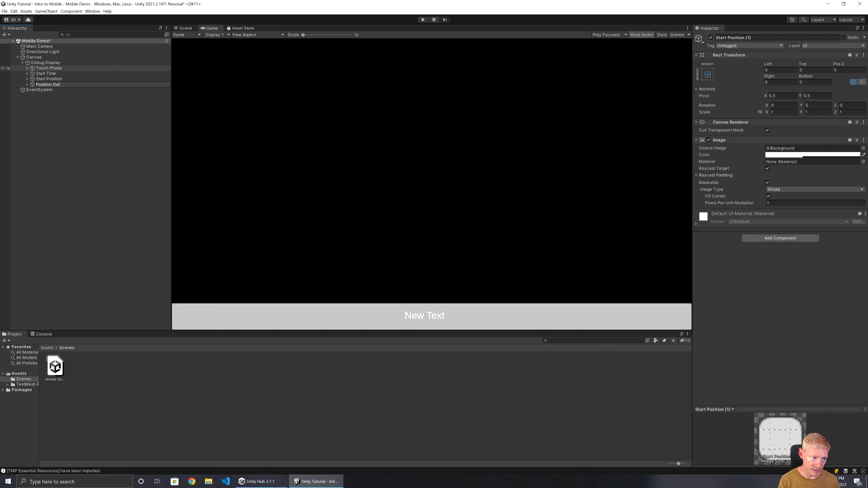
pyautogui.write('ta')
pyautogui.press('Return')
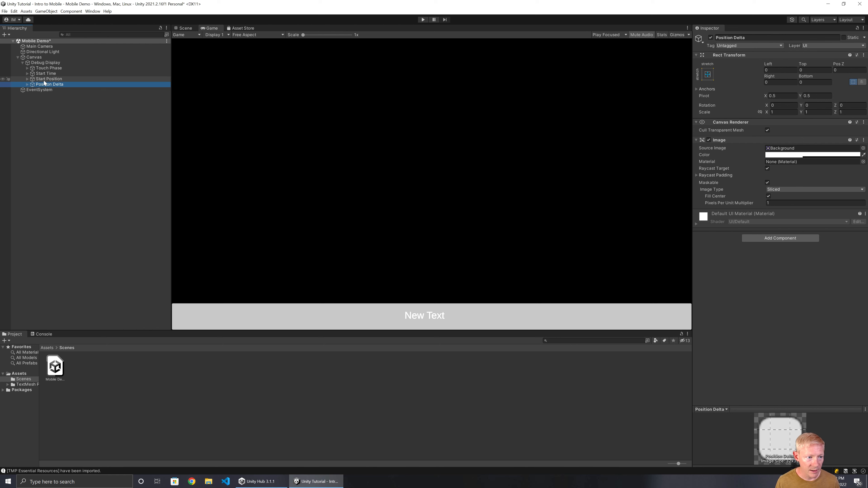
# Add a Horizontal Layout Group to Debug Display and enable Control Child Size for both width and height.
pyautogui.click(37, 64)
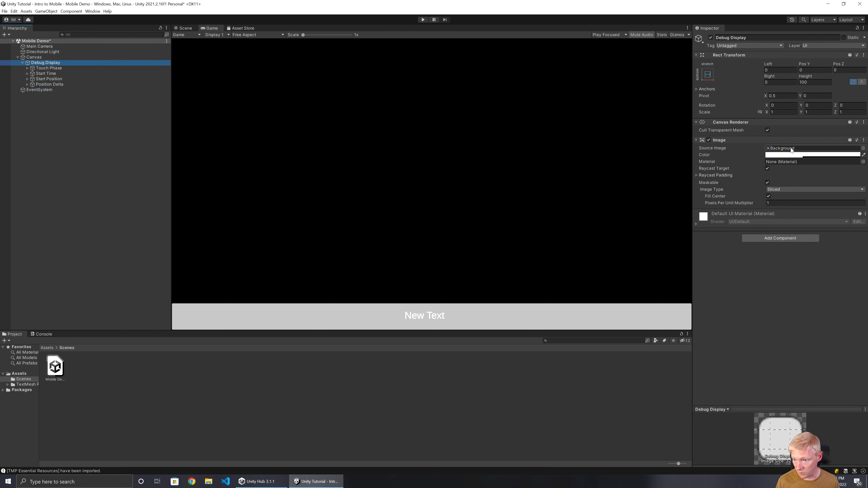
pyautogui.click(784, 238)
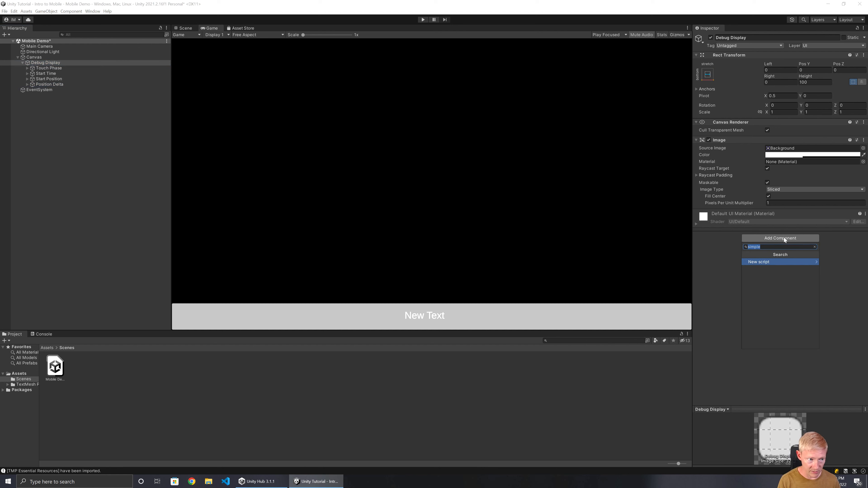
pyautogui.write('horizontal')
pyautogui.press('Return')
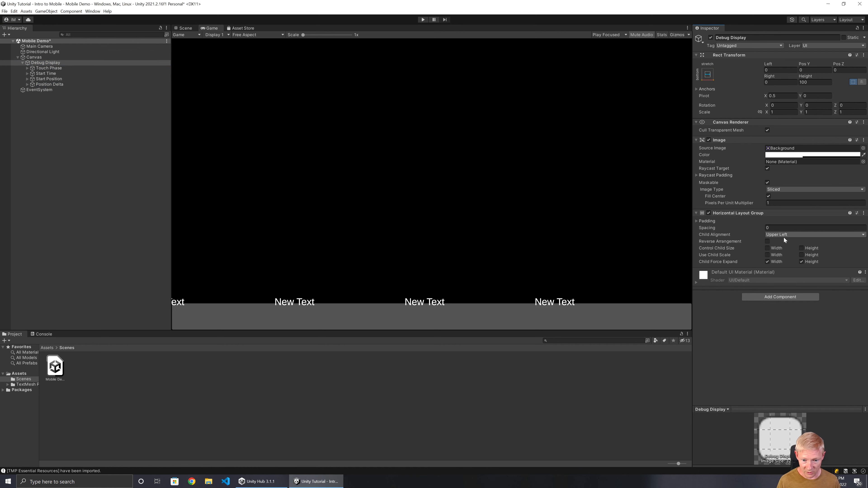
pyautogui.click(773, 248)
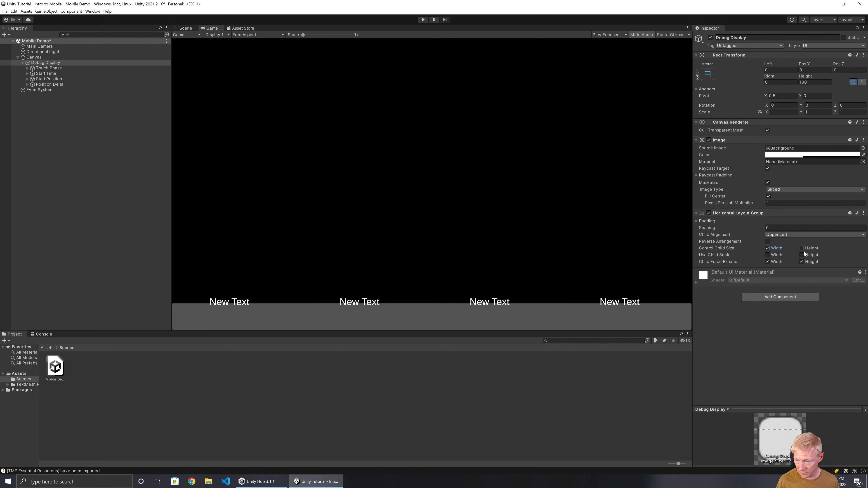
pyautogui.click(802, 248)
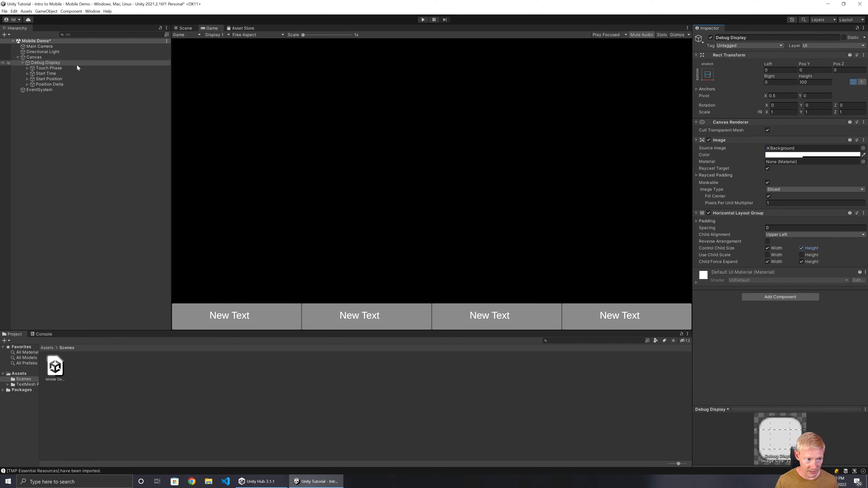
# Set the Image color of Debug Display and of the Position Delta panel to black (000000).
pyautogui.click(814, 154)
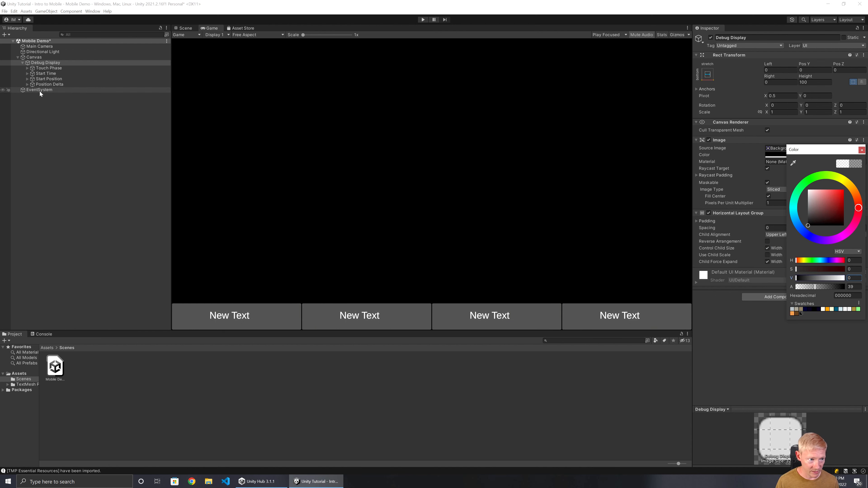
pyautogui.click(49, 84)
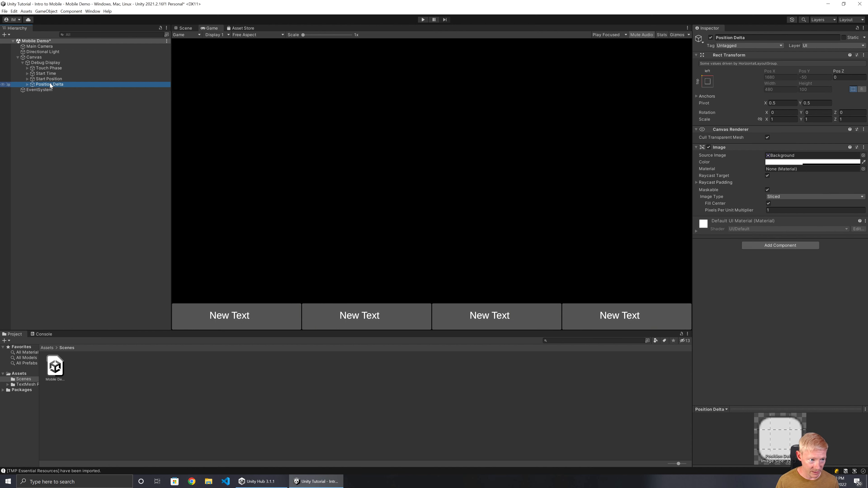
pyautogui.click(785, 163)
pyautogui.moveTo(812, 219); pyautogui.dragTo(787, 251)
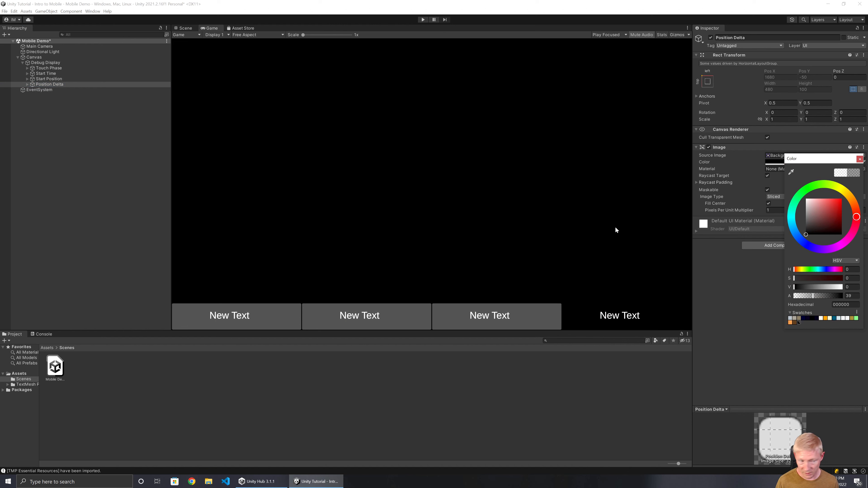
# Set the Image color of all four panels to black (000000) with alpha 100, and Debug Display's Image color to white (FFFFFF).
pyautogui.keyDown('shift'); pyautogui.click(50, 68); pyautogui.keyUp('shift')
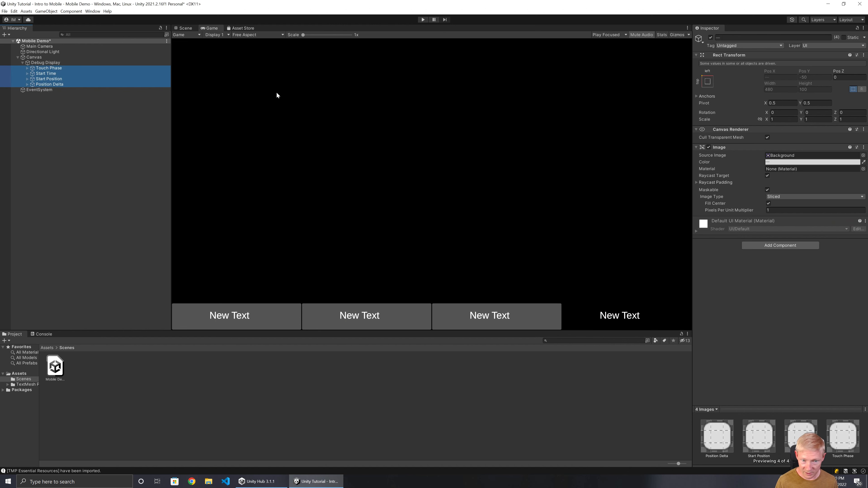
pyautogui.click(806, 161)
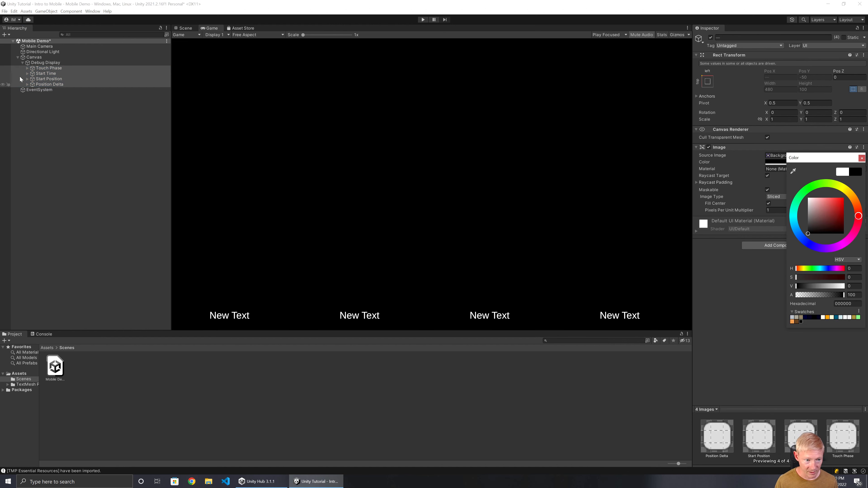
pyautogui.click(45, 63)
pyautogui.click(802, 155)
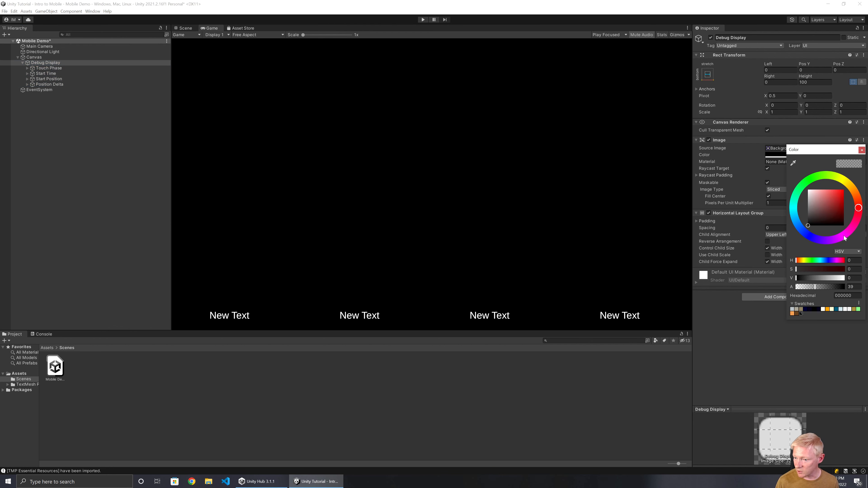
pyautogui.moveTo(825, 277); pyautogui.dragTo(845, 278)
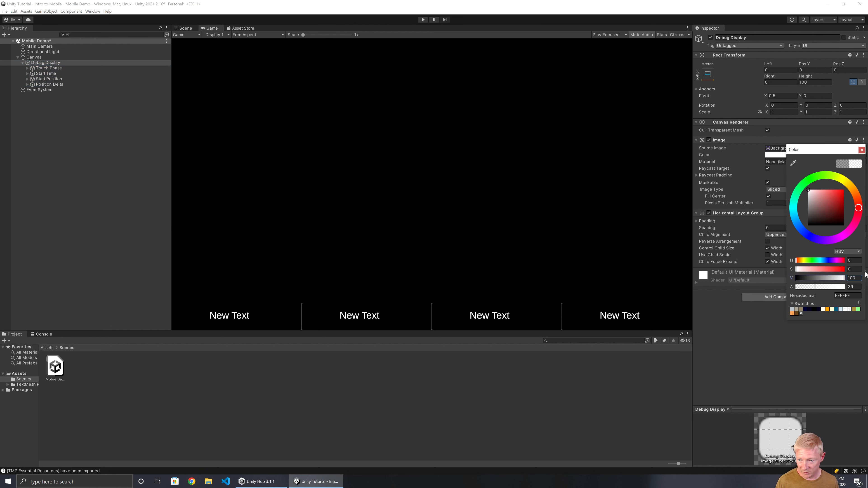
# Set Debug Display's Horizontal Layout Group padding to 2 on all four sides and its spacing to 2.
pyautogui.click(53, 62)
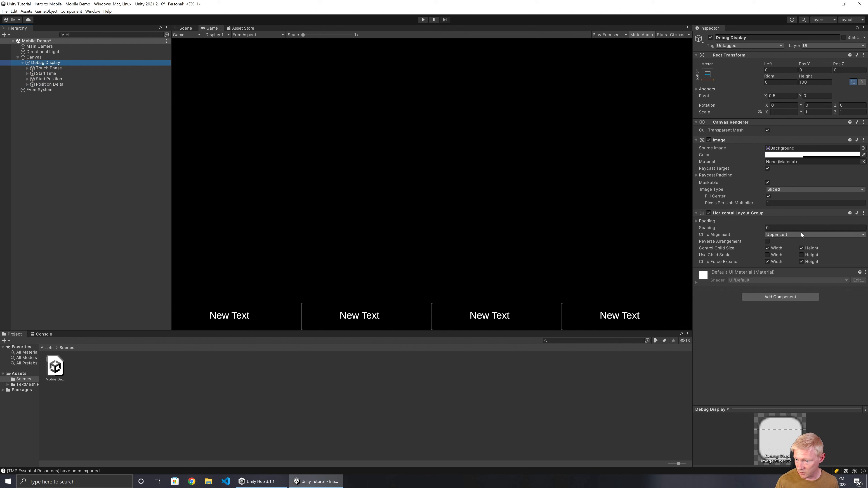
pyautogui.click(710, 221)
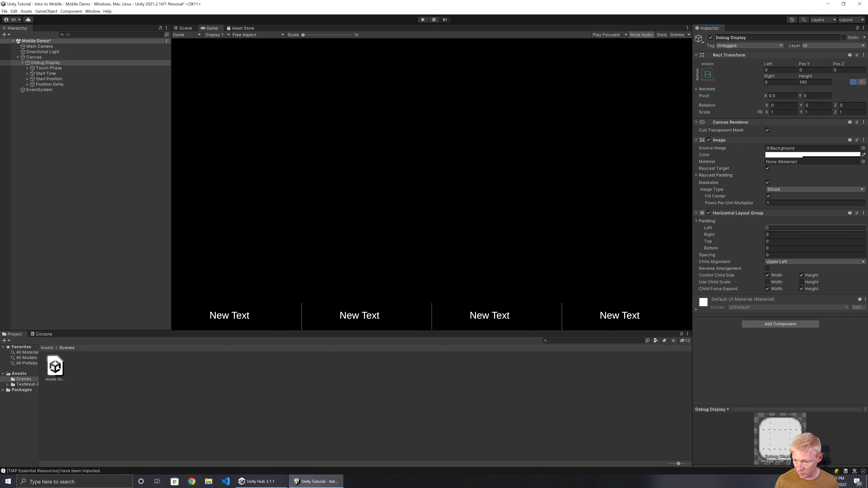
pyautogui.click(786, 228)
pyautogui.write('1')
pyautogui.press('BackSpace')
pyautogui.write('2')
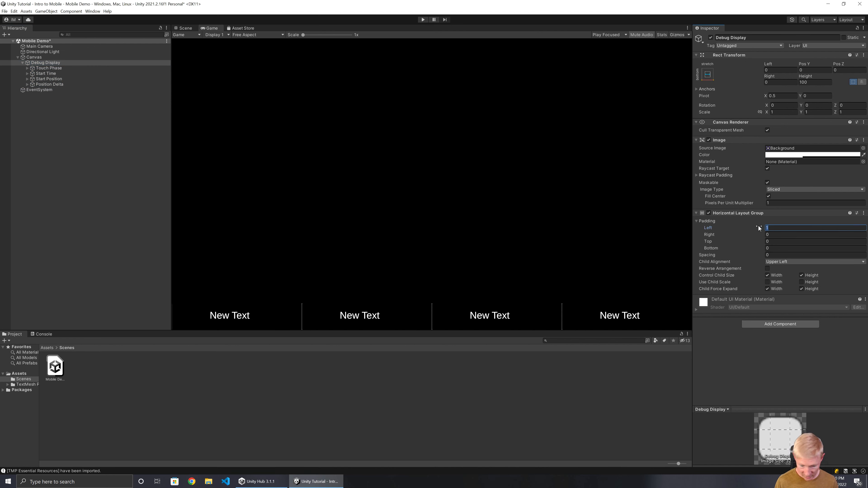
pyautogui.press('Tab')
pyautogui.write('2')
pyautogui.press('Tab')
pyautogui.write('2')
pyautogui.press('Tab')
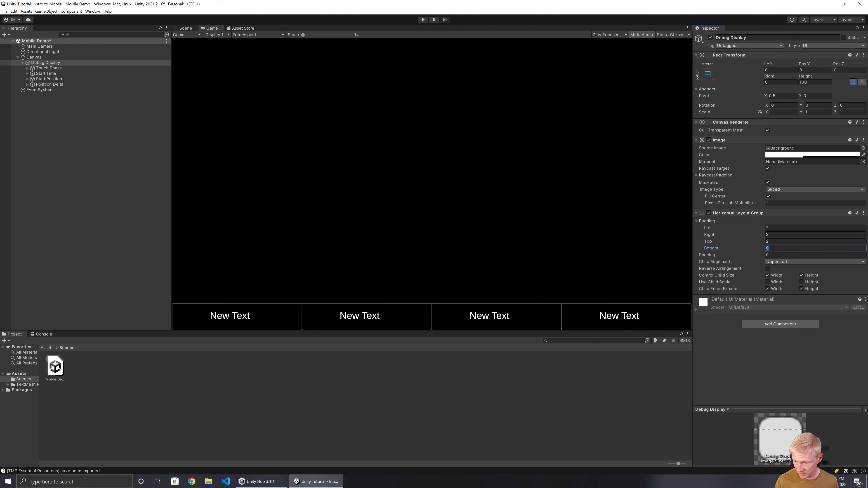
pyautogui.write('2')
pyautogui.press('Tab')
pyautogui.write('2')
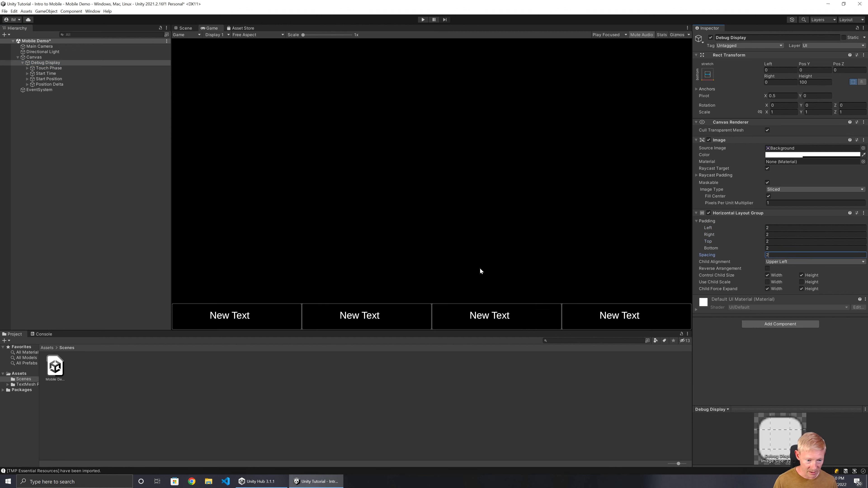
# Expand all four panels in the hierarchy and set the Touch Phase panel's Label text to "Touch Phase".
pyautogui.click(27, 85)
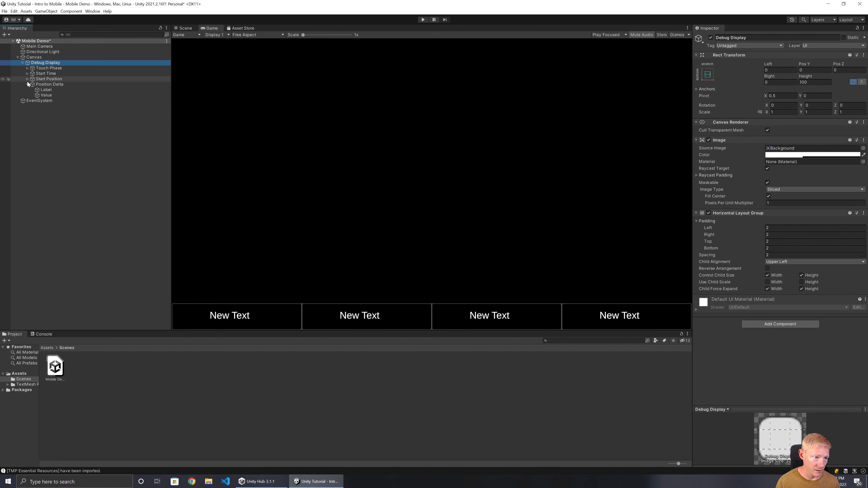
pyautogui.click(28, 79)
pyautogui.click(27, 73)
pyautogui.click(27, 68)
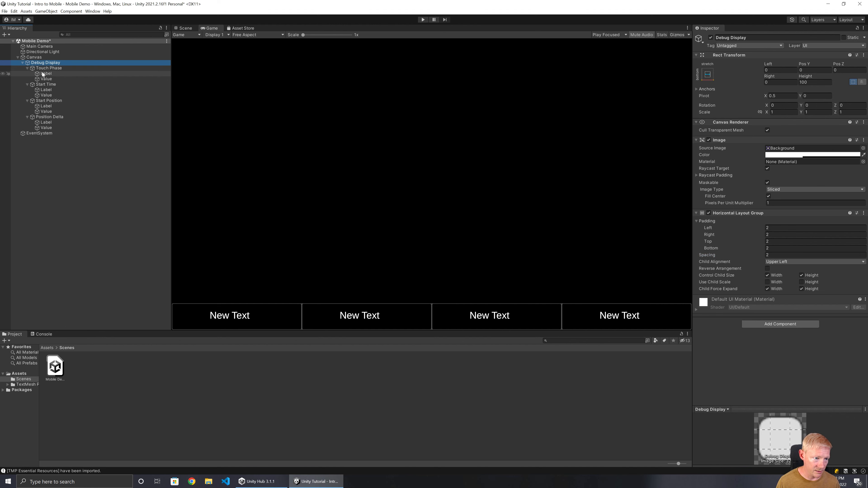
pyautogui.click(44, 73)
pyautogui.click(742, 171)
pyautogui.write('T')
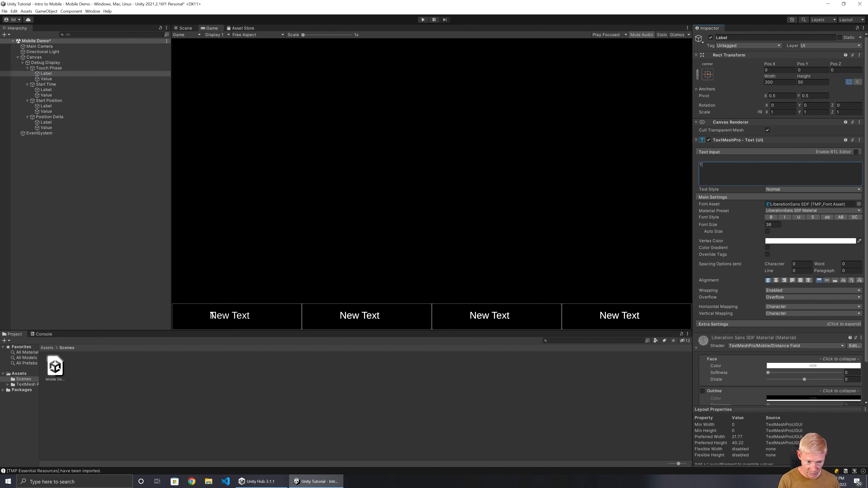
pyautogui.write('ouch Phase')
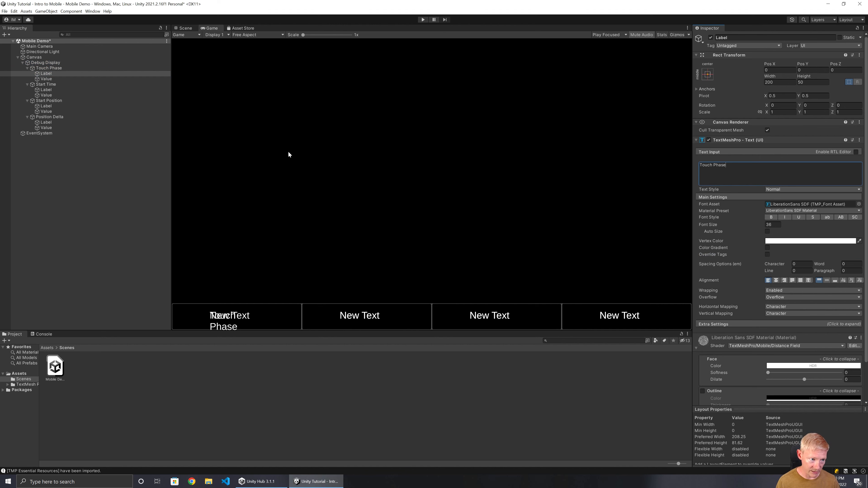
# Set the Label text of the Start Time panel to "Start Time".
pyautogui.click(70, 90)
pyautogui.click(742, 171)
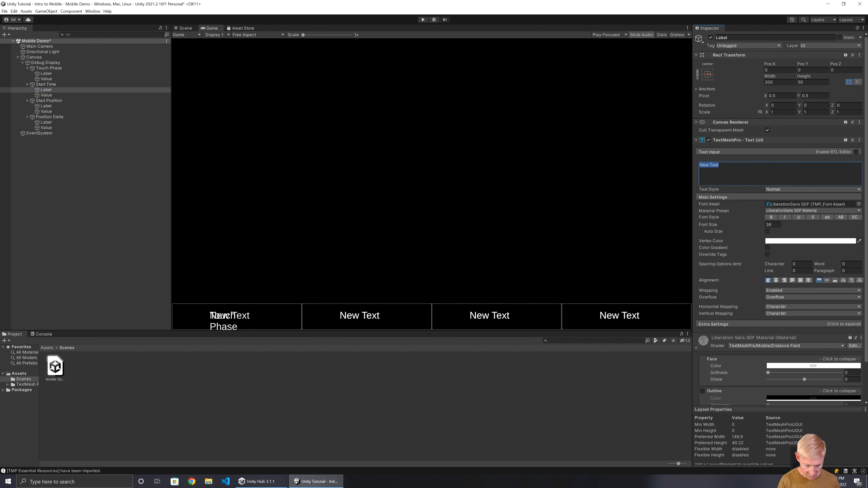
pyautogui.write('Start Time')
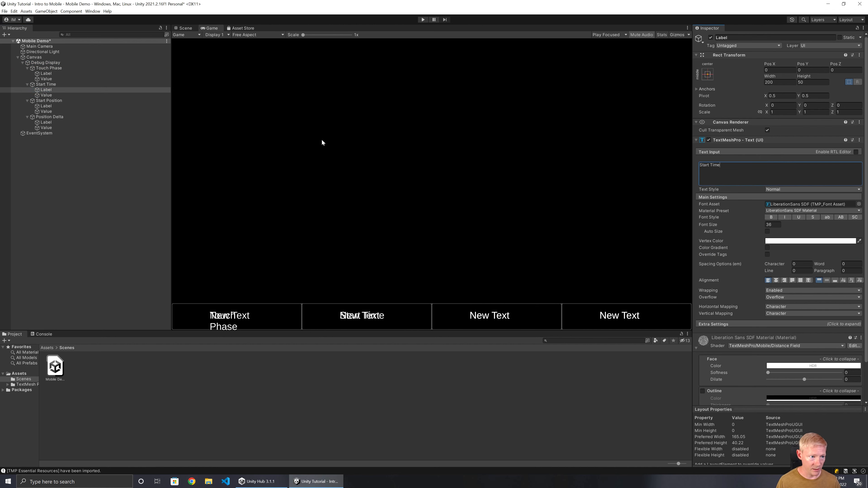
# Set the Label text of the Start Position panel to "Start Position".
pyautogui.click(48, 106)
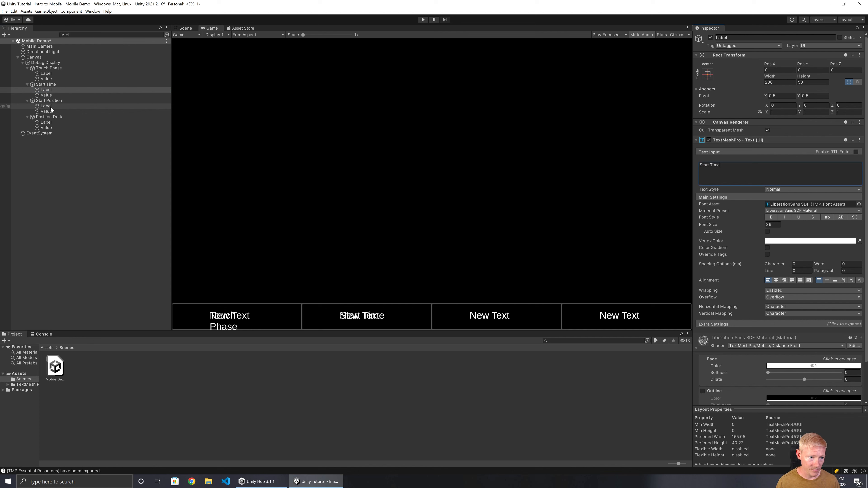
pyautogui.click(755, 162)
pyautogui.write('Start Po')
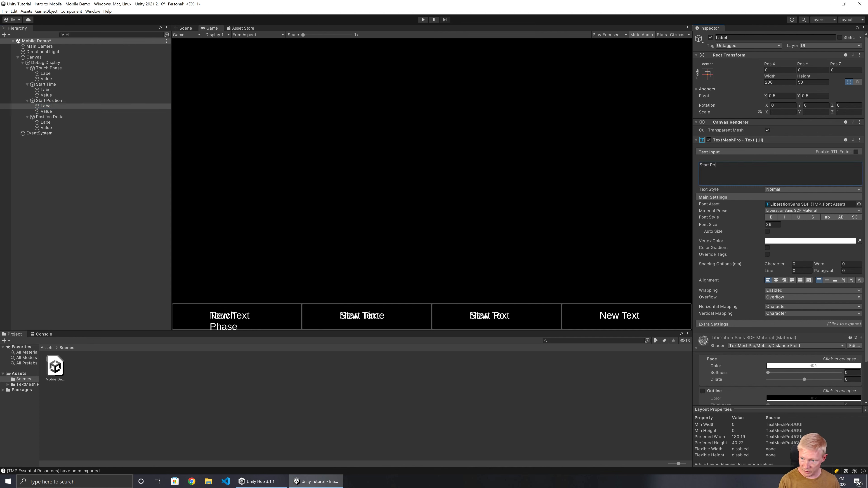
pyautogui.write('sition')
# Set the Label text of the Position Delta panel to "Position Delta".
pyautogui.click(124, 123)
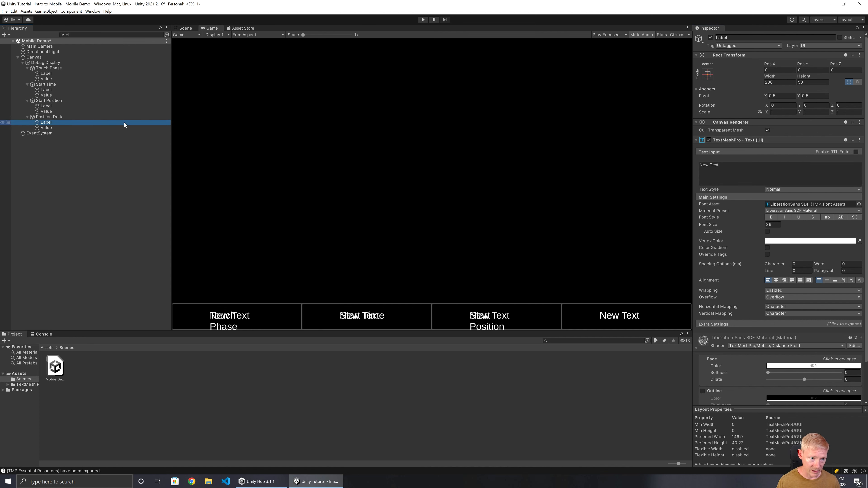
pyautogui.click(709, 166)
pyautogui.write('Po')
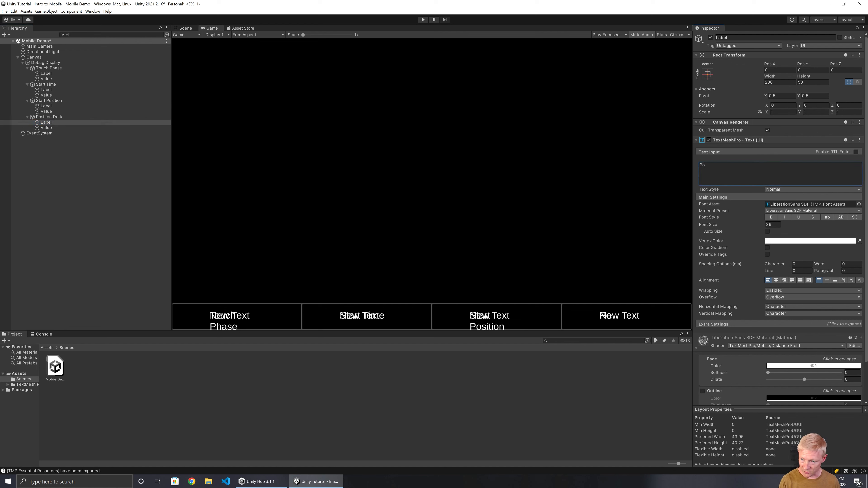
pyautogui.write('sition Delta')
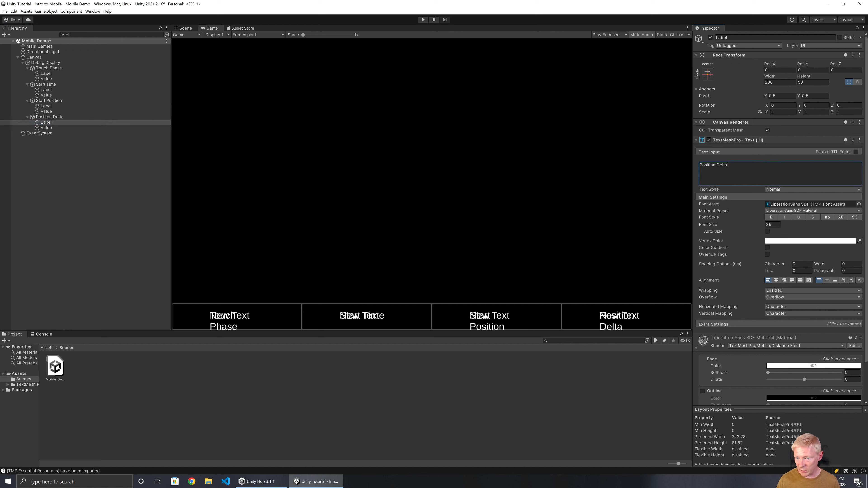
# Select the Label objects of all four panels together and apply the top-stretch anchor preset to them.
pyautogui.click(48, 68)
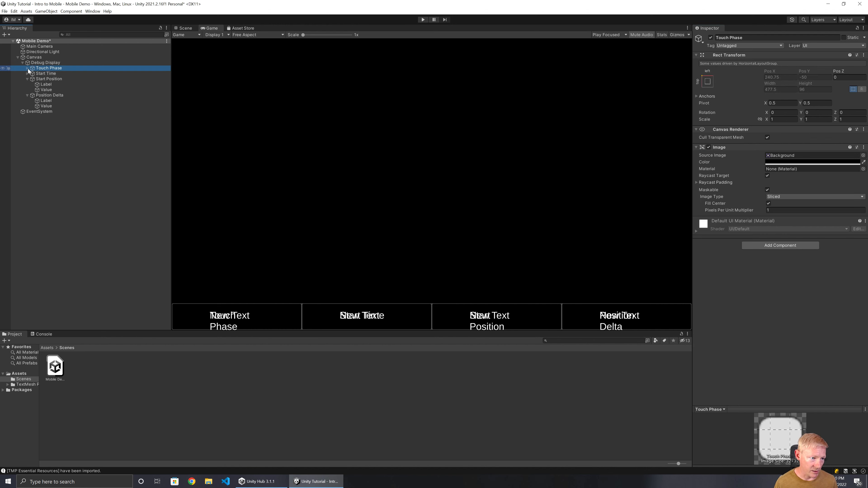
pyautogui.click(27, 84)
pyautogui.click(27, 84)
pyautogui.click(46, 74)
pyautogui.keyDown('ctrl'); pyautogui.click(47, 90); pyautogui.keyUp('ctrl')
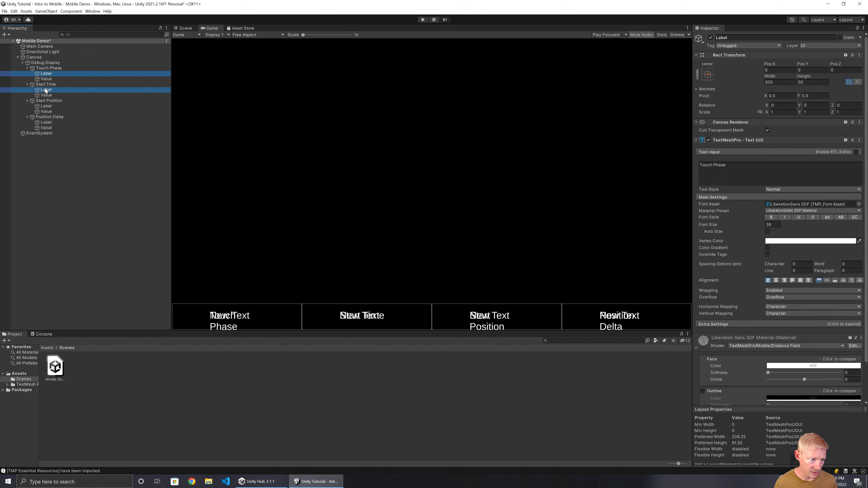
pyautogui.keyDown('ctrl'); pyautogui.click(46, 106); pyautogui.keyUp('ctrl')
pyautogui.keyDown('ctrl'); pyautogui.click(47, 122); pyautogui.keyUp('ctrl')
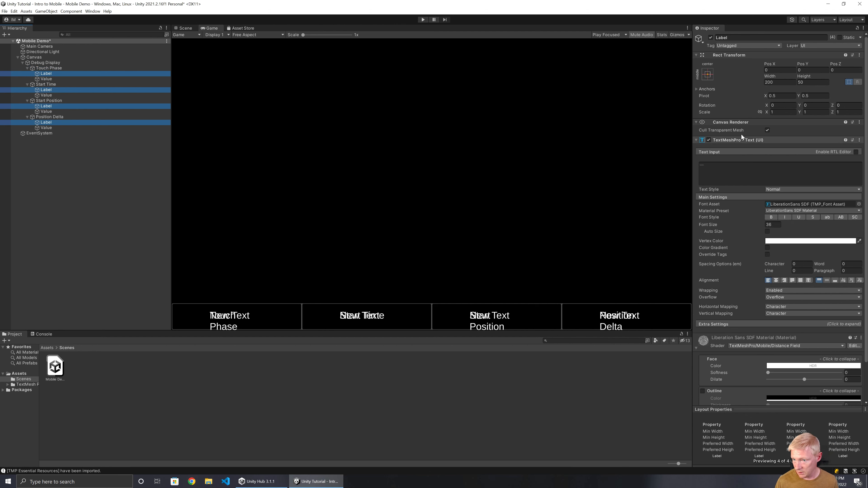
pyautogui.click(708, 74)
pyautogui.click(780, 127)
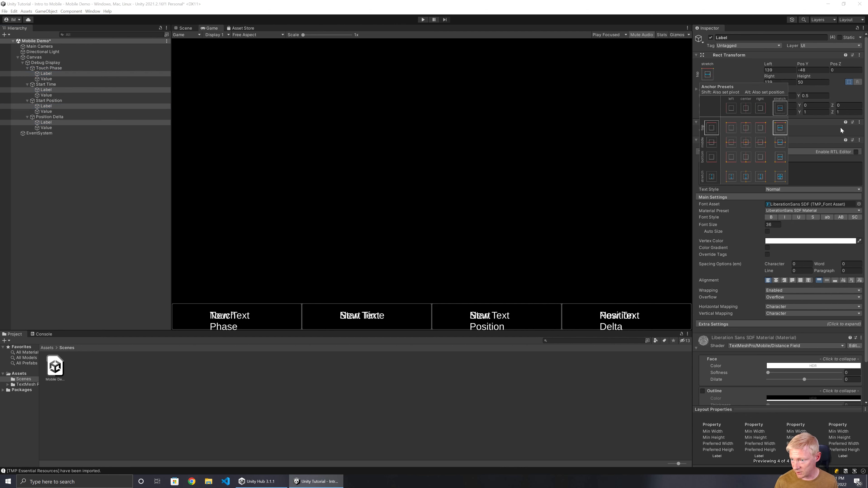
pyautogui.click(822, 133)
# Set the Left and Right offsets of the four labels to 0.
pyautogui.click(774, 70)
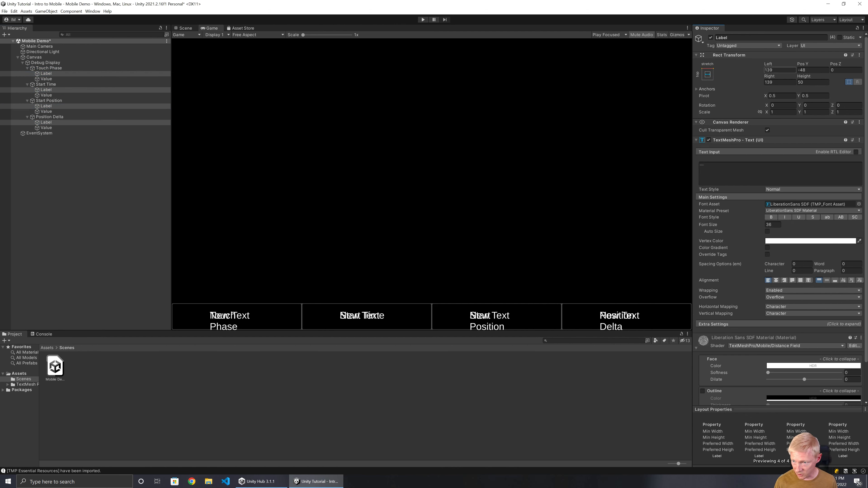
pyautogui.write('0')
pyautogui.press('Tab')
pyautogui.write('0')
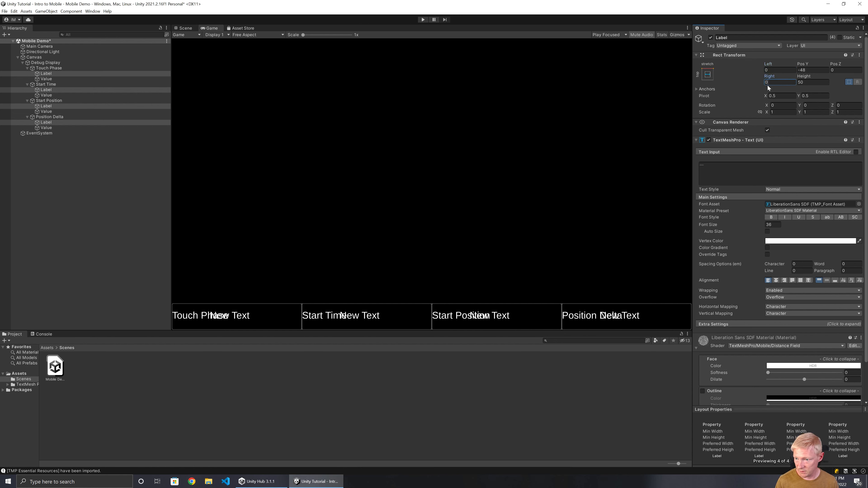
# Set the four labels' Pivot Y to 1 and their Pos Y to 0.
pyautogui.click(802, 96)
pyautogui.write('1')
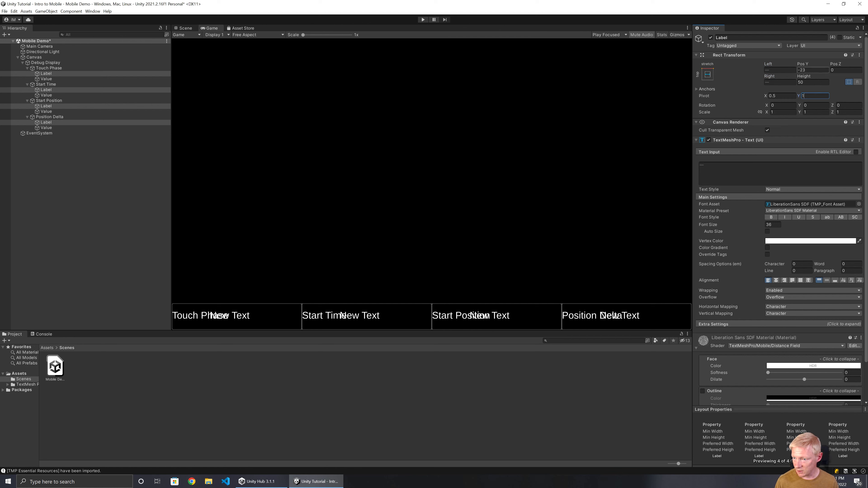
pyautogui.click(814, 70)
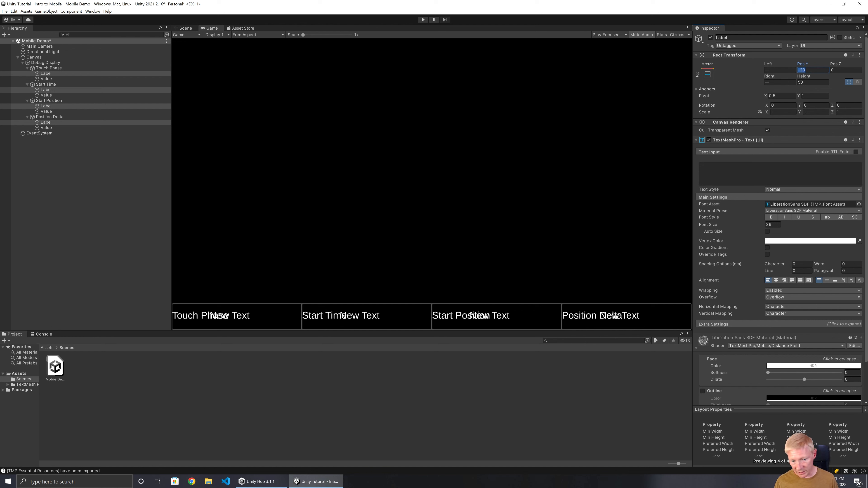
pyautogui.write('-5')
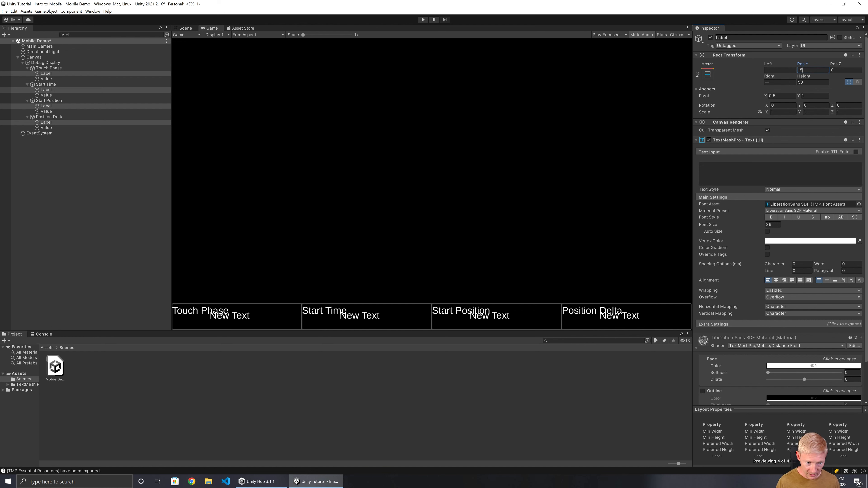
pyautogui.press('BackSpace')
pyautogui.press('BackSpace')
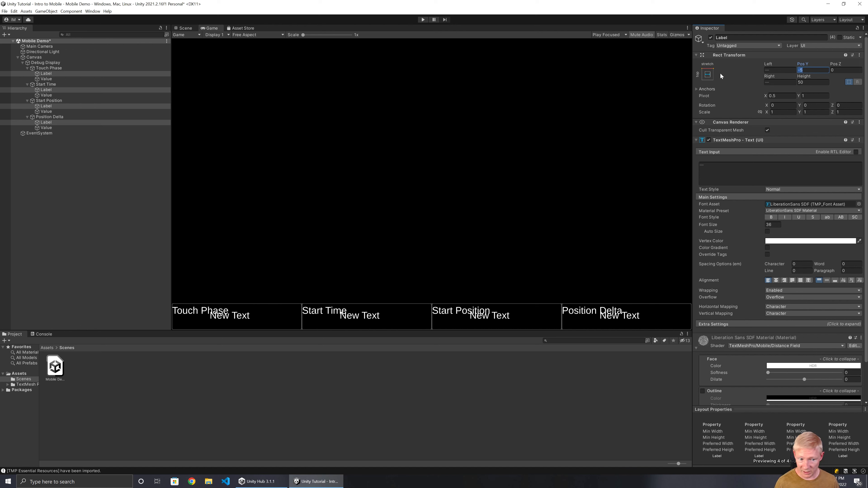
pyautogui.write('0')
# Set the Left and Right offsets of the four labels to 5.
pyautogui.click(780, 70)
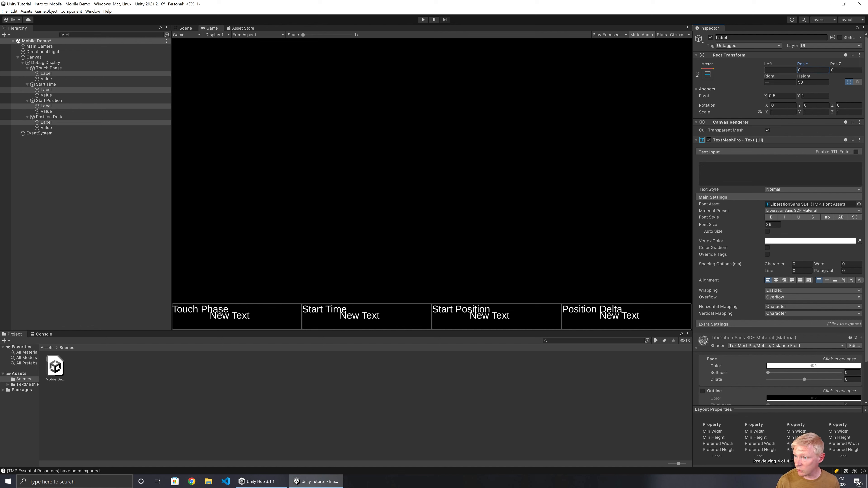
pyautogui.write('5')
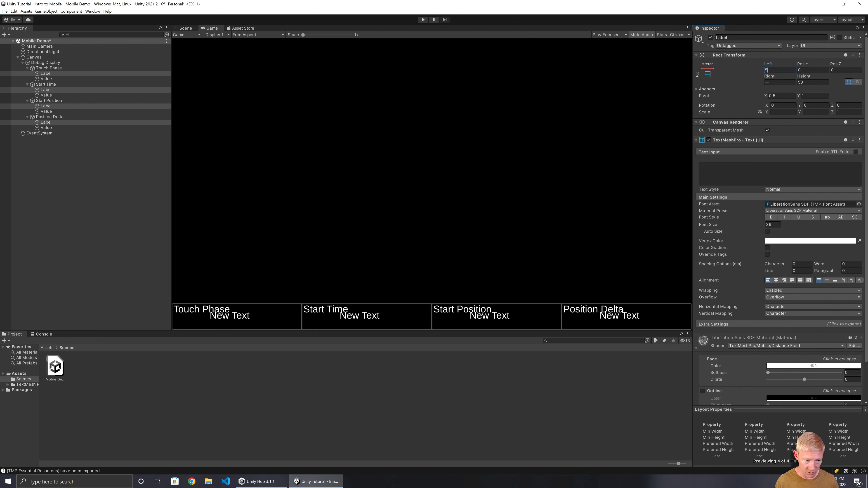
pyautogui.click(780, 82)
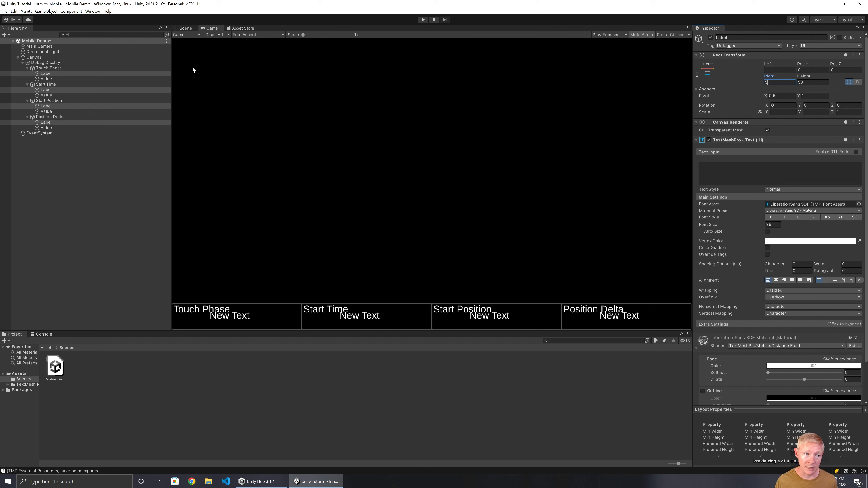
# Select the Value objects of all four panels together and apply the bottom-stretch anchor preset to them.
pyautogui.click(77, 78)
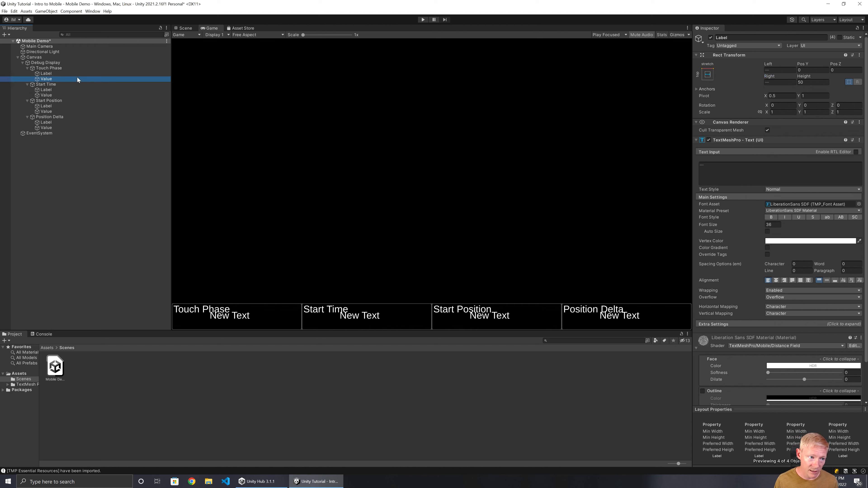
pyautogui.keyDown('ctrl'); pyautogui.click(55, 97); pyautogui.keyUp('ctrl')
pyautogui.keyDown('ctrl'); pyautogui.click(52, 110); pyautogui.keyUp('ctrl')
pyautogui.keyDown('ctrl'); pyautogui.click(51, 127); pyautogui.keyUp('ctrl')
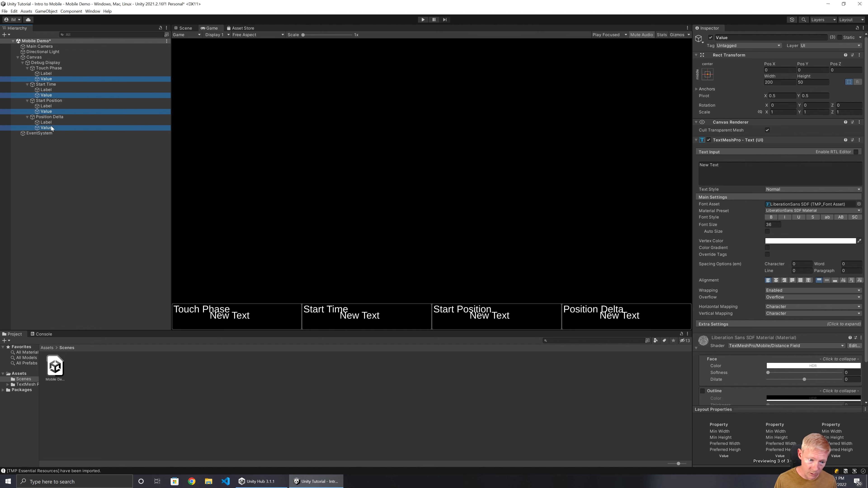
pyautogui.click(712, 76)
pyautogui.click(780, 157)
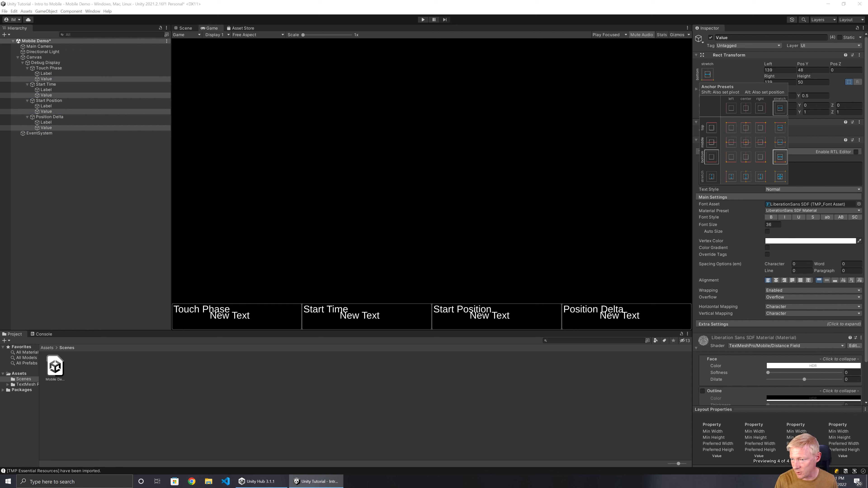
# Set the Pivot Y of the four Value objects to 0.
pyautogui.click(850, 98)
pyautogui.click(816, 96)
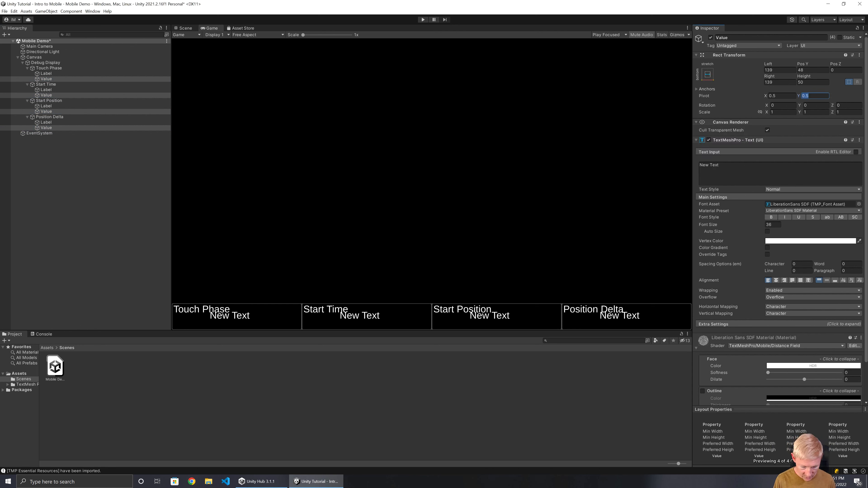
pyautogui.write('0')
# Set the Left and Right offsets of the four Value objects to 5 and their Pos Y to 3.
pyautogui.click(779, 70)
pyautogui.write('5')
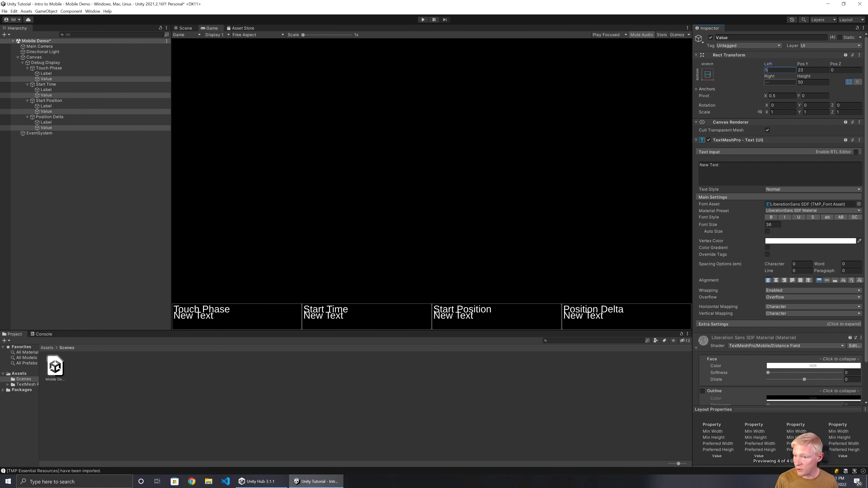
pyautogui.click(779, 82)
pyautogui.write('5')
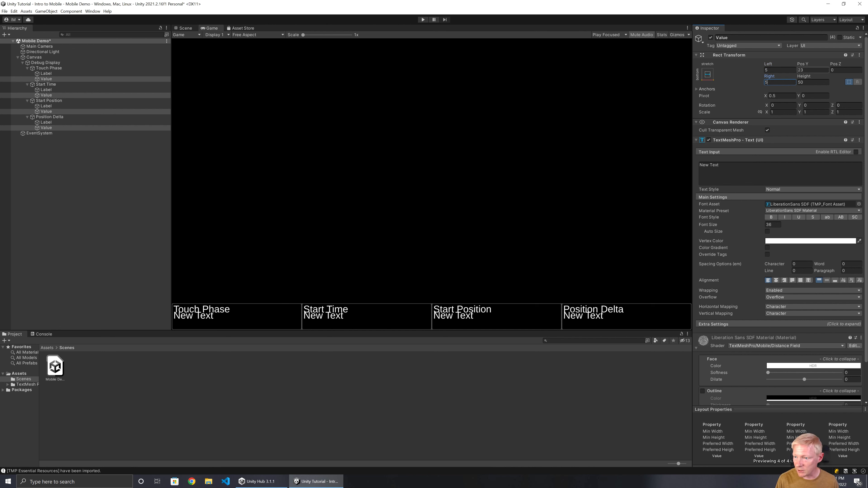
pyautogui.click(813, 70)
pyautogui.write('5')
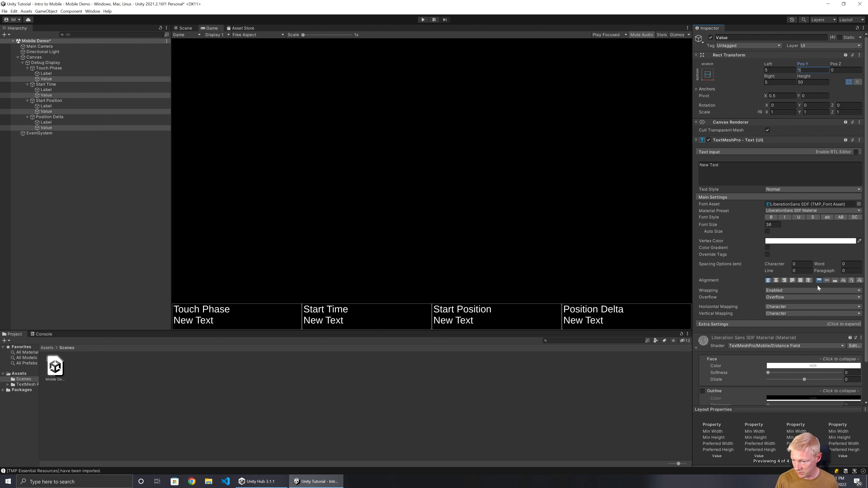
# Align the four value texts to the bottom vertically and set their Left offset to 50.
pyautogui.click(835, 280)
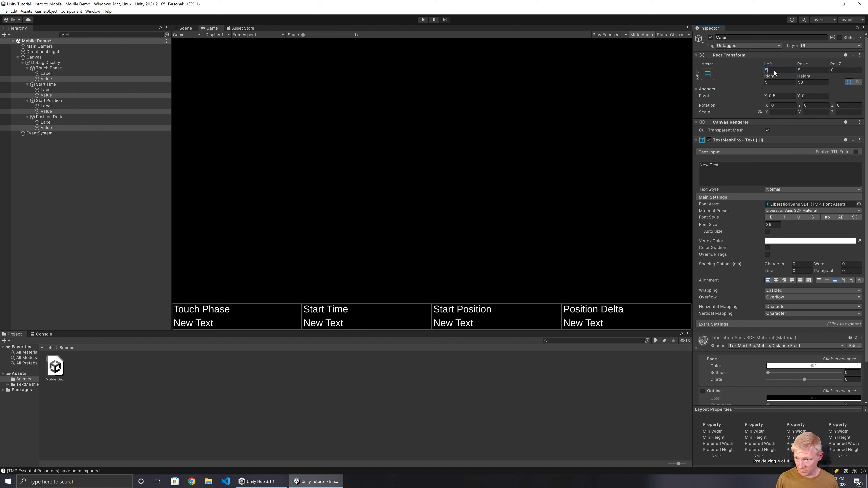
pyautogui.write('0')
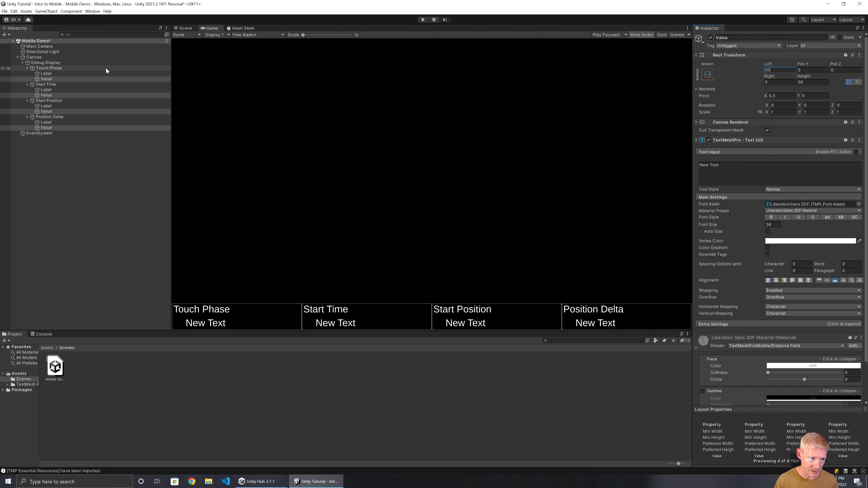
# Make the Label texts of all four panels bold and save the scene.
pyautogui.click(65, 74)
pyautogui.keyDown('ctrl'); pyautogui.click(45, 89); pyautogui.keyUp('ctrl')
pyautogui.keyDown('ctrl'); pyautogui.click(45, 106); pyautogui.keyUp('ctrl')
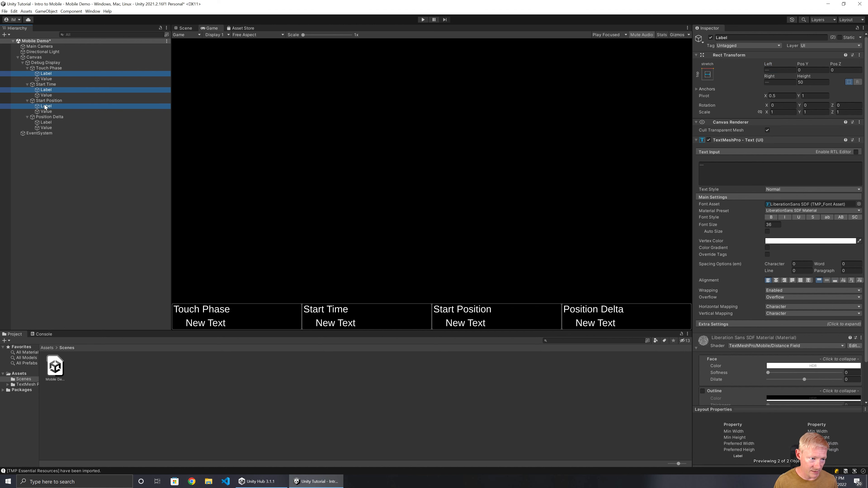
pyautogui.keyDown('ctrl'); pyautogui.click(46, 122); pyautogui.keyUp('ctrl')
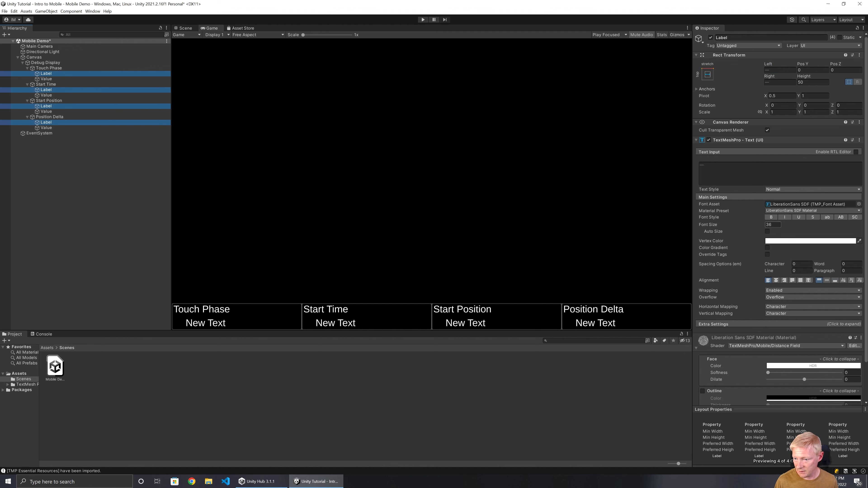
pyautogui.click(771, 217)
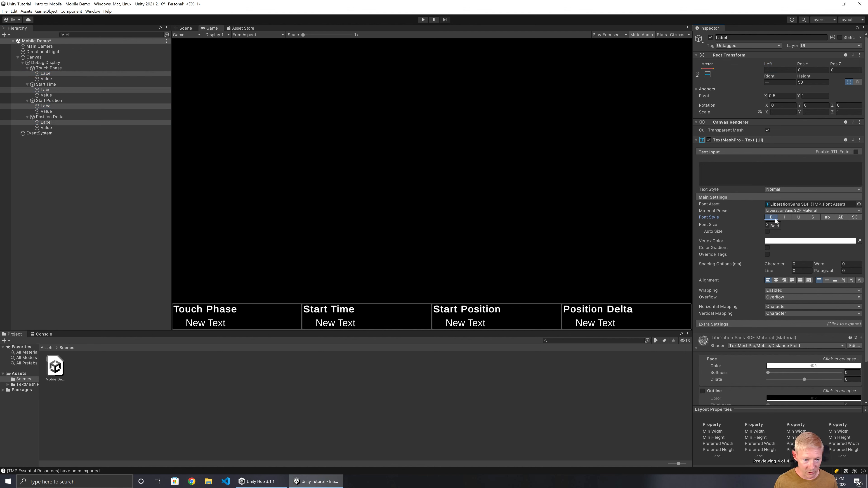
pyautogui.click(130, 171)
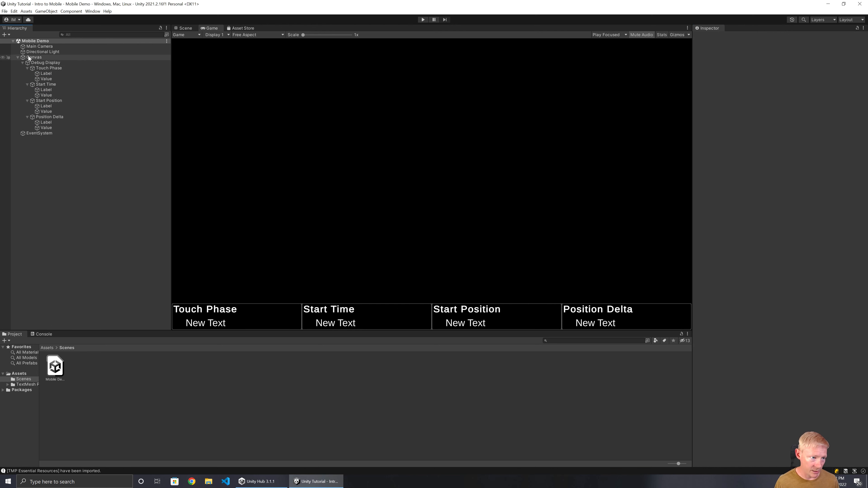
# Collapse the Canvas in the hierarchy and create an empty root-level GameObject named Player.
pyautogui.click(17, 57)
pyautogui.rightClick(31, 74)
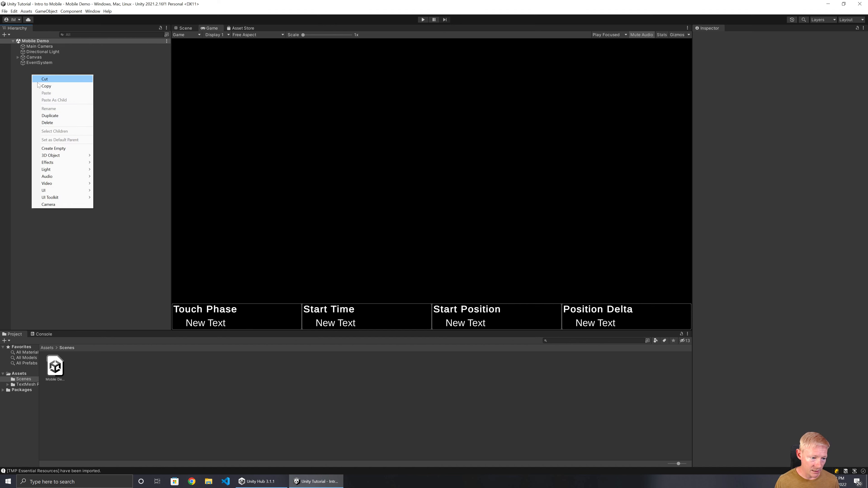
pyautogui.click(66, 149)
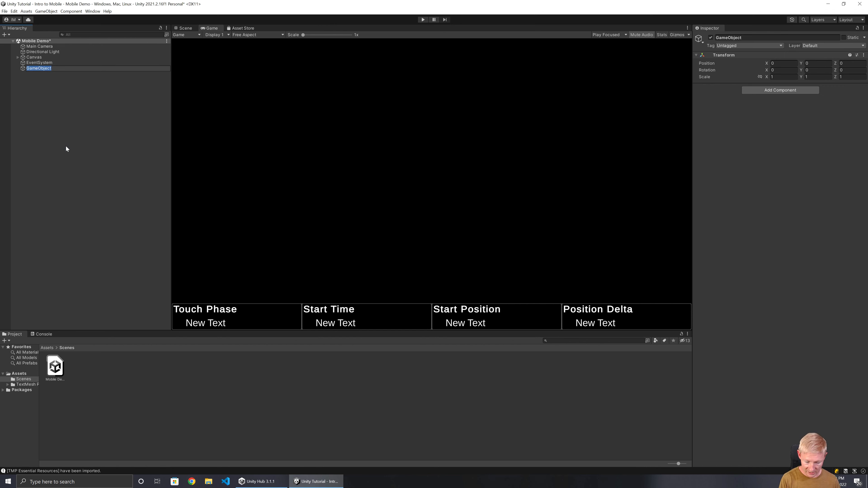
pyautogui.write('Player')
pyautogui.press('Return')
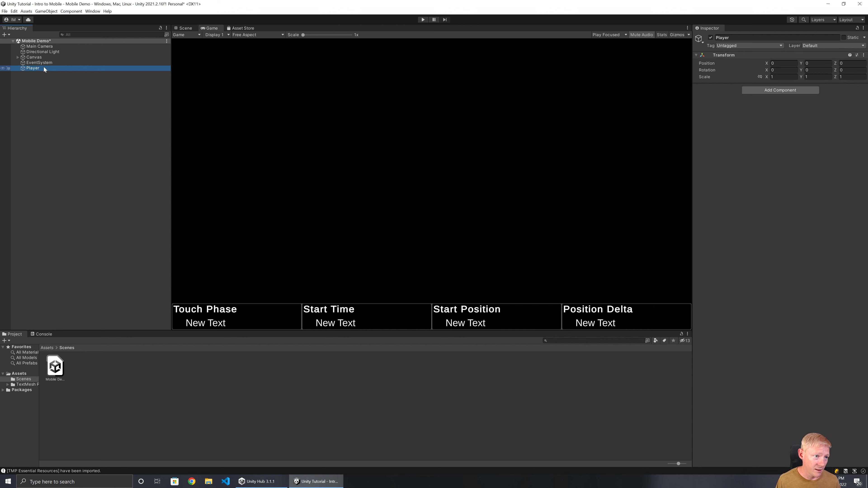
# Add a Player Input component to the Player object.
pyautogui.click(755, 90)
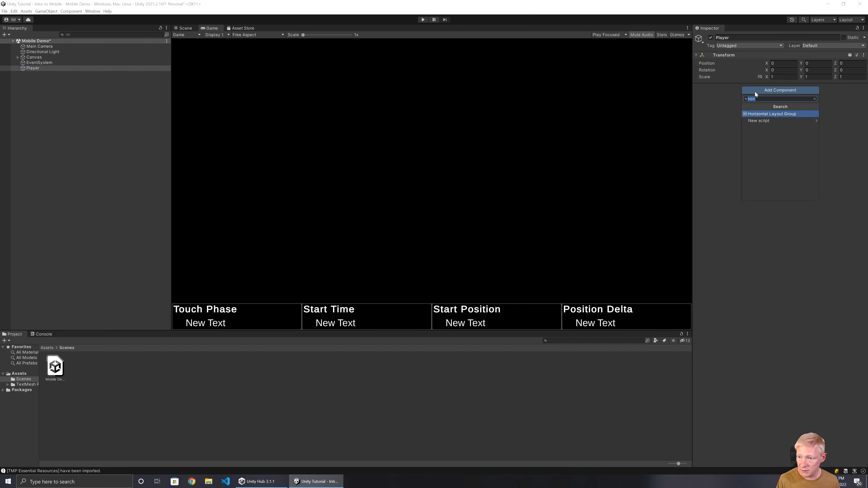
pyautogui.write('player')
pyautogui.press('Return')
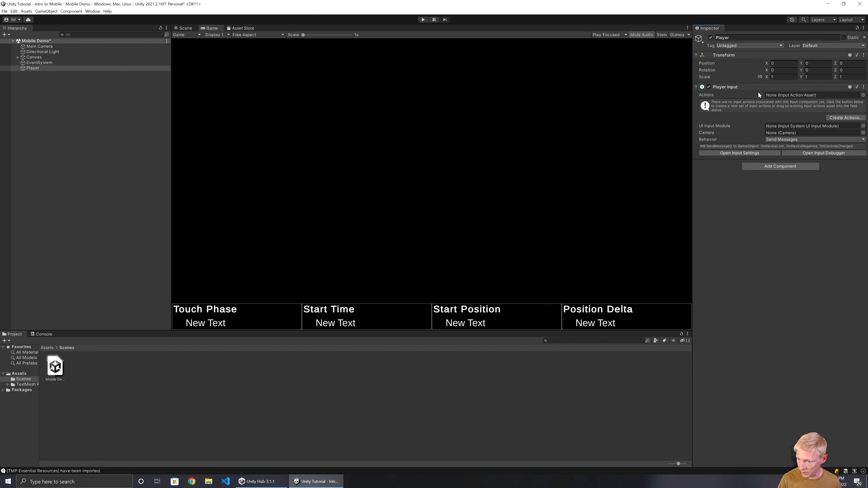
# Assign EventSystem as the Player Input's UI Input Module and Main Camera as its Camera.
pyautogui.click(863, 126)
pyautogui.doubleClick(191, 212)
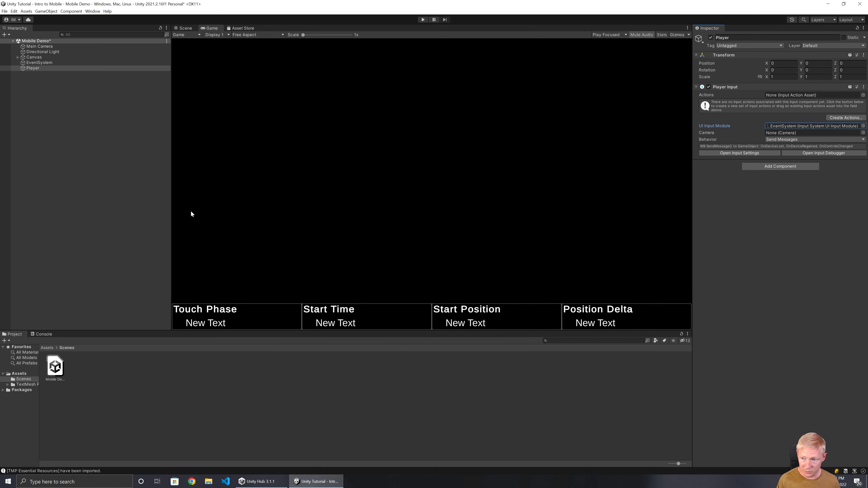
pyautogui.click(863, 133)
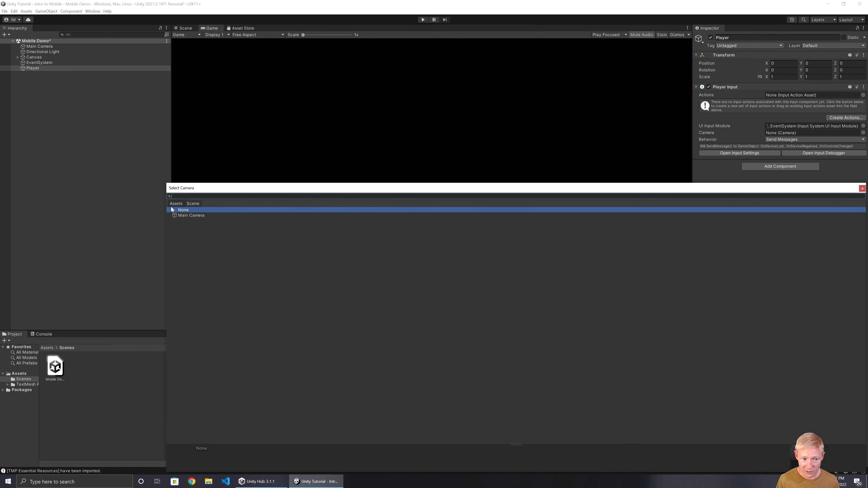
pyautogui.doubleClick(186, 215)
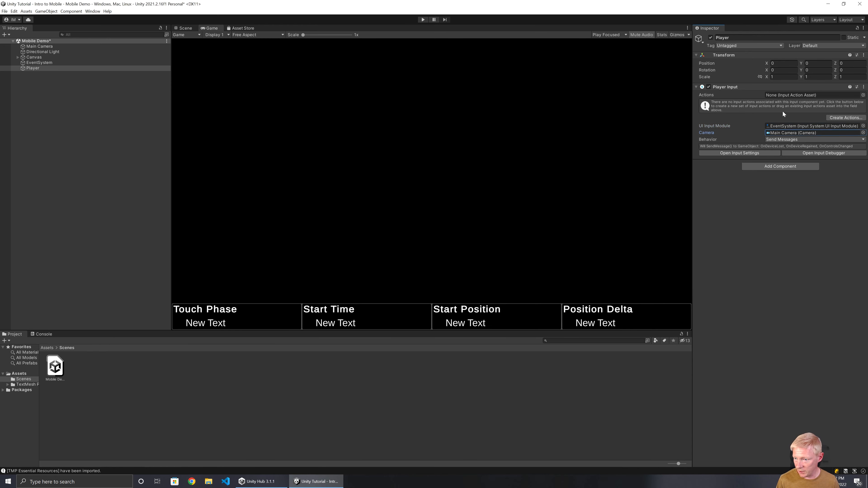
# Create an input actions asset for the Player Input and save it in the Assets folder as Input Config.inputactions.
pyautogui.click(847, 117)
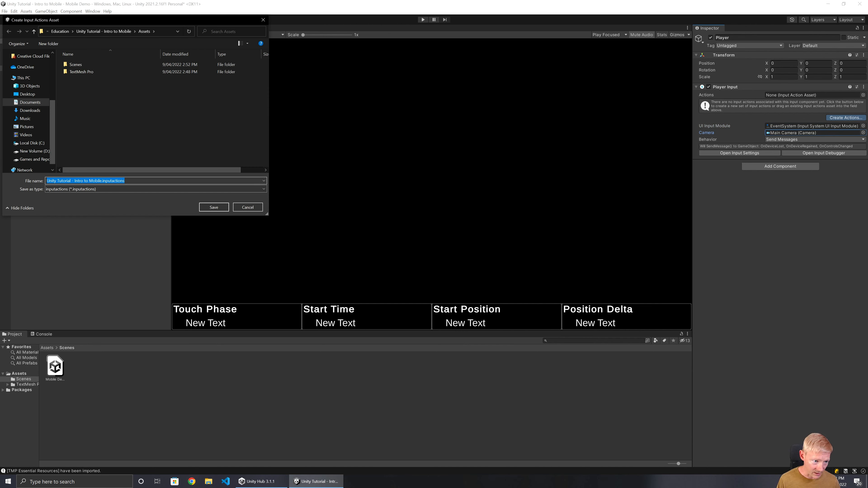
pyautogui.click(102, 180)
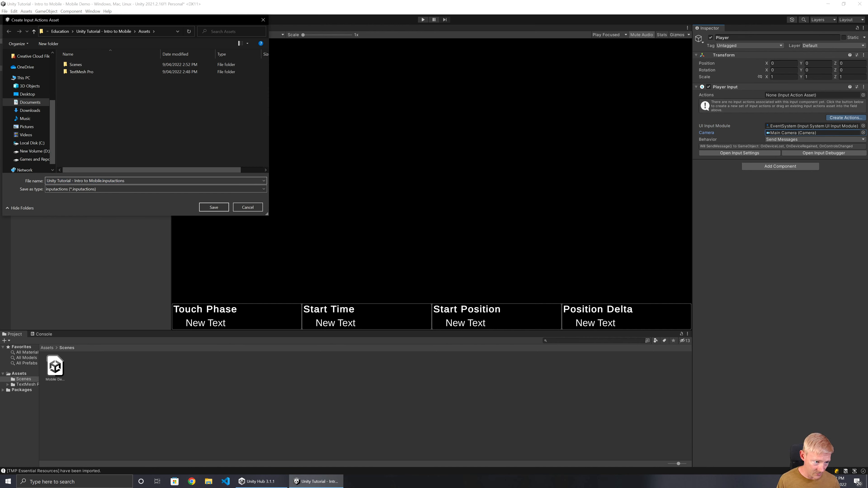
pyautogui.moveTo(102, 181); pyautogui.dragTo(46, 181)
pyautogui.write('Input')
pyautogui.write(' Config')
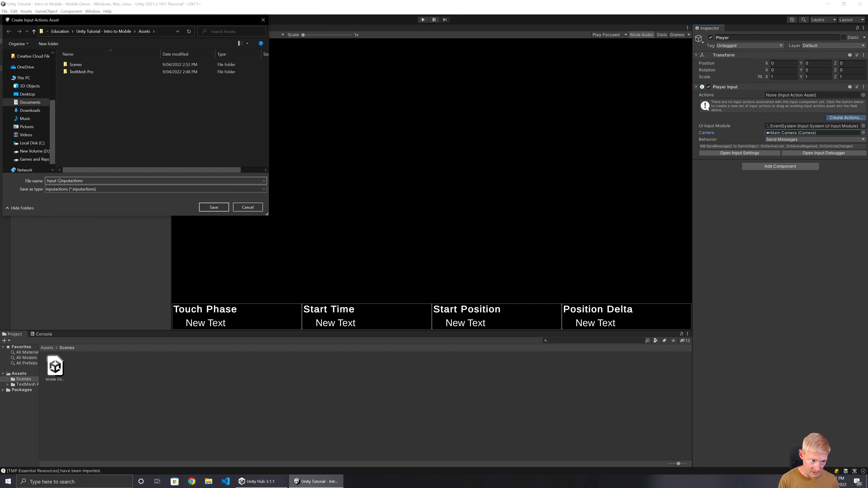
pyautogui.press('Return')
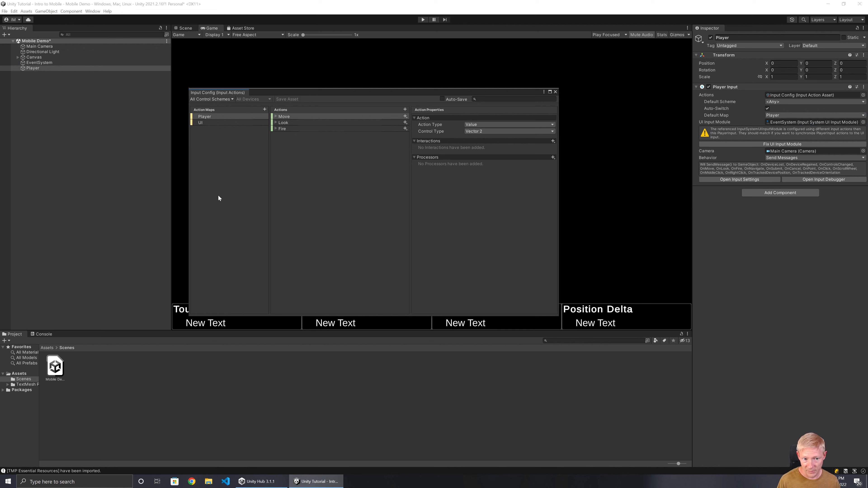
pyautogui.click(283, 119)
pyautogui.keyDown('shift'); pyautogui.click(288, 127); pyautogui.keyUp('shift')
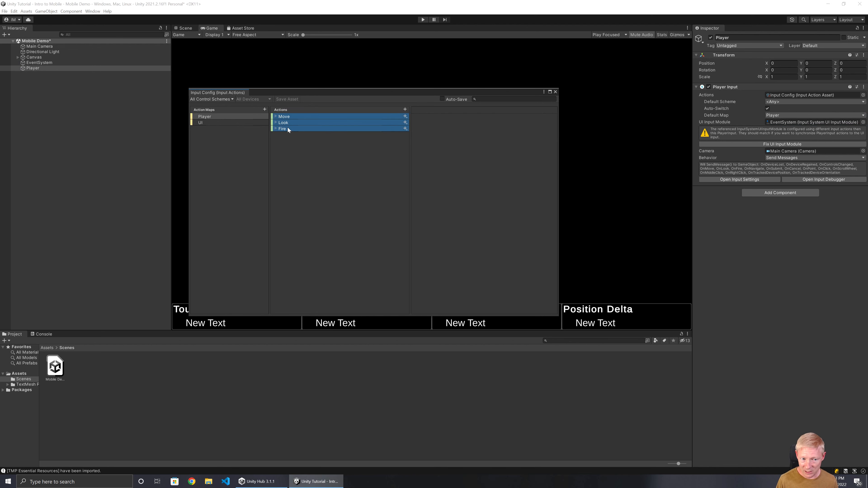
pyautogui.rightClick(288, 127)
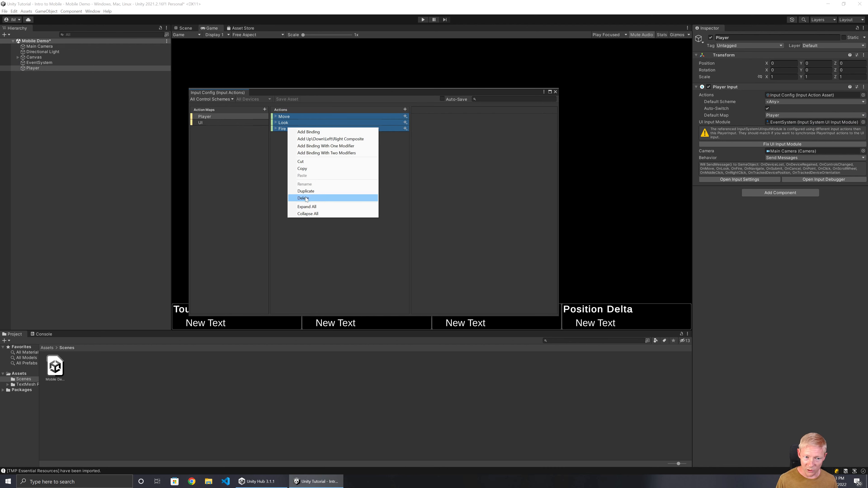
pyautogui.click(266, 150)
# Delete the default Move, Look and Fire actions from the Player action map.
pyautogui.click(275, 118)
pyautogui.click(276, 117)
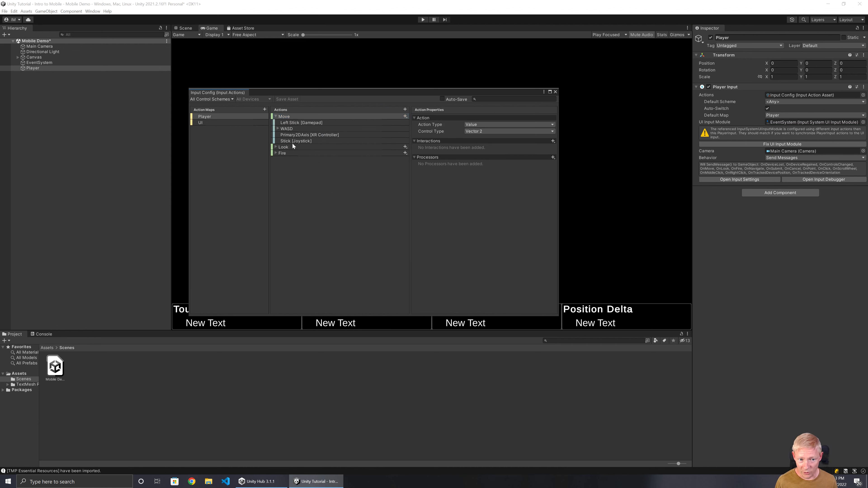
pyautogui.keyDown('shift'); pyautogui.click(304, 154); pyautogui.keyUp('shift')
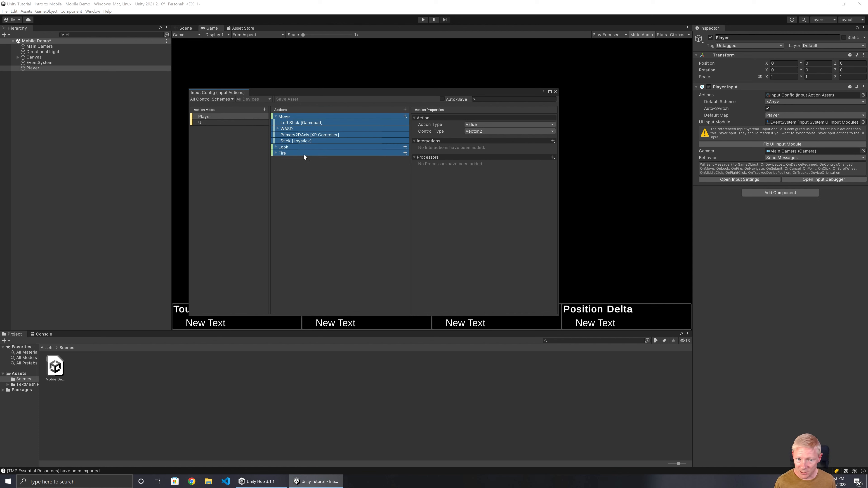
pyautogui.rightClick(304, 155)
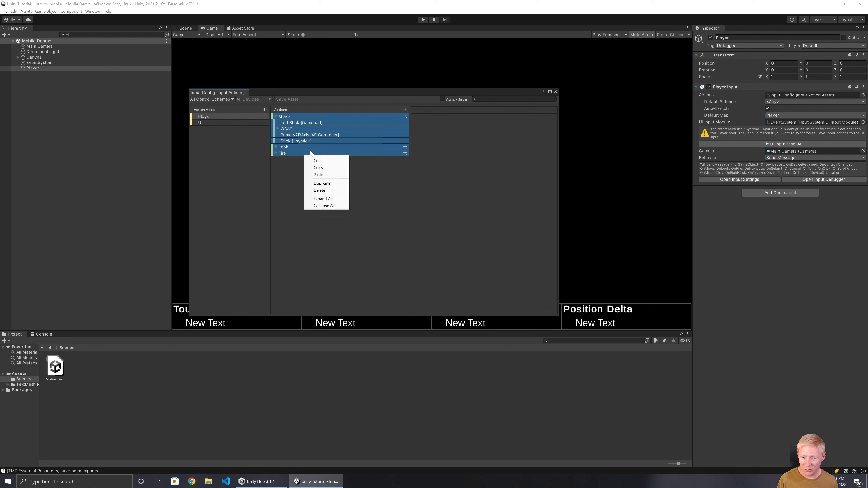
pyautogui.click(320, 190)
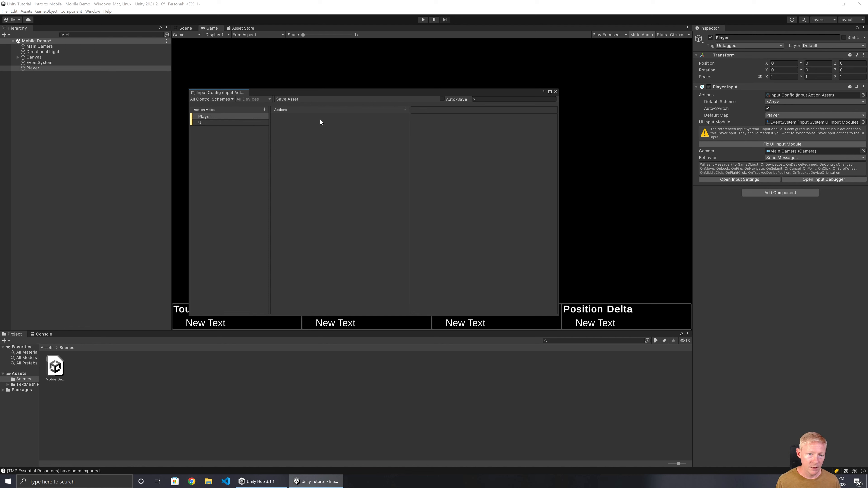
# Add a new action named Touch to the Player action map.
pyautogui.click(405, 110)
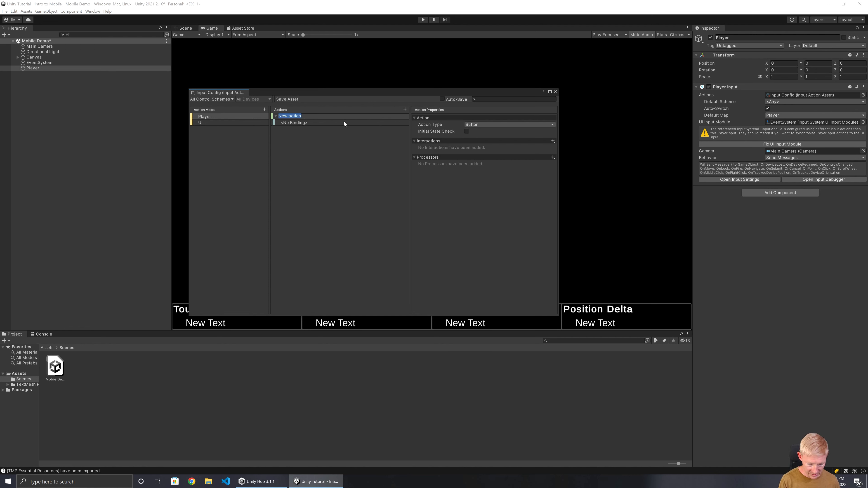
pyautogui.write('Touch')
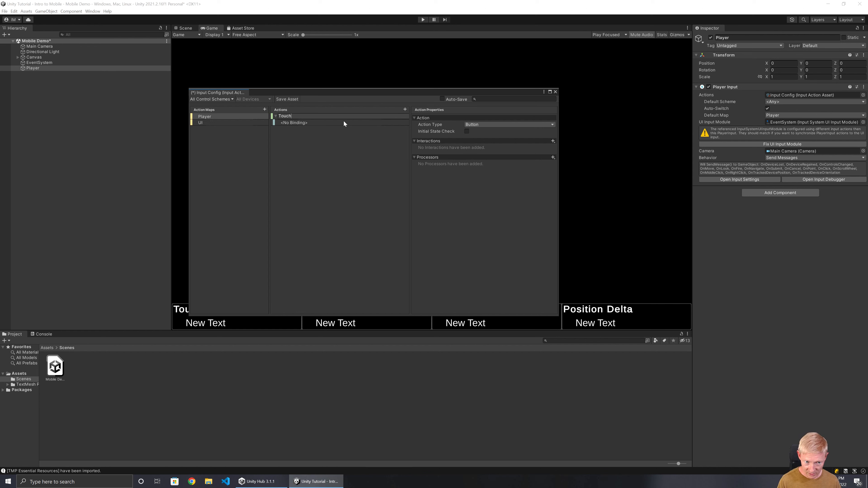
pyautogui.press('Return')
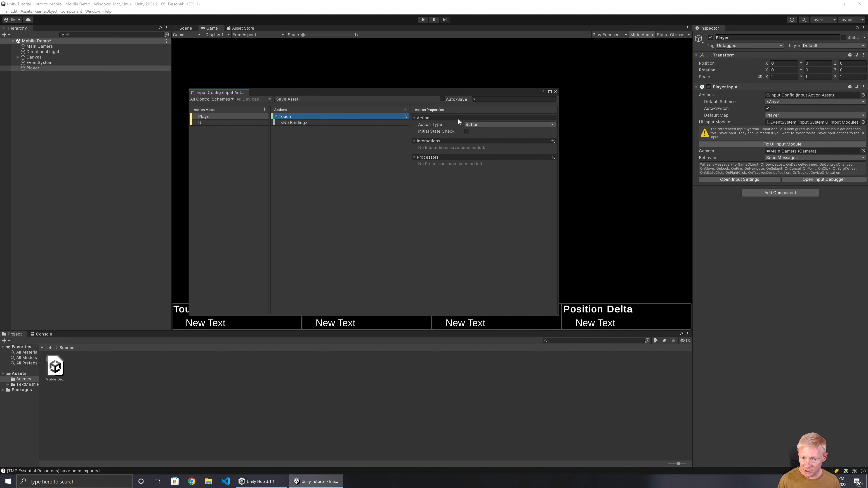
# Set the Touch action's type to Pass Through and its control type to Touch.
pyautogui.click(488, 126)
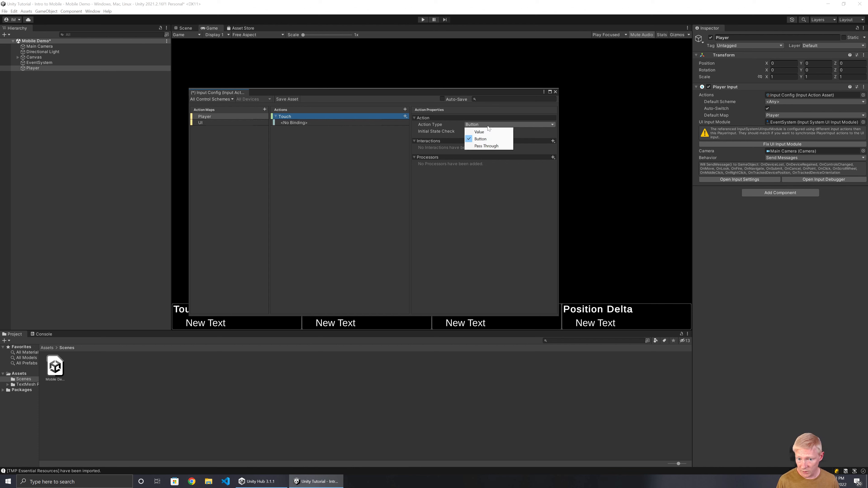
pyautogui.click(488, 147)
pyautogui.click(476, 131)
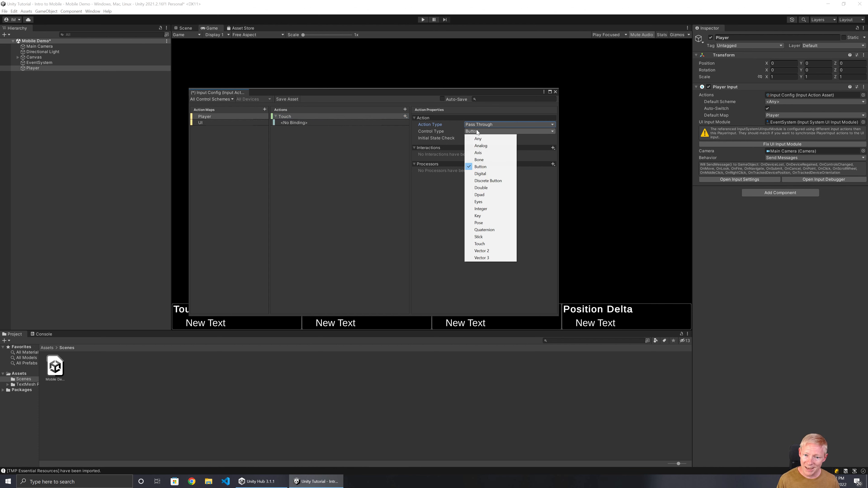
pyautogui.click(479, 245)
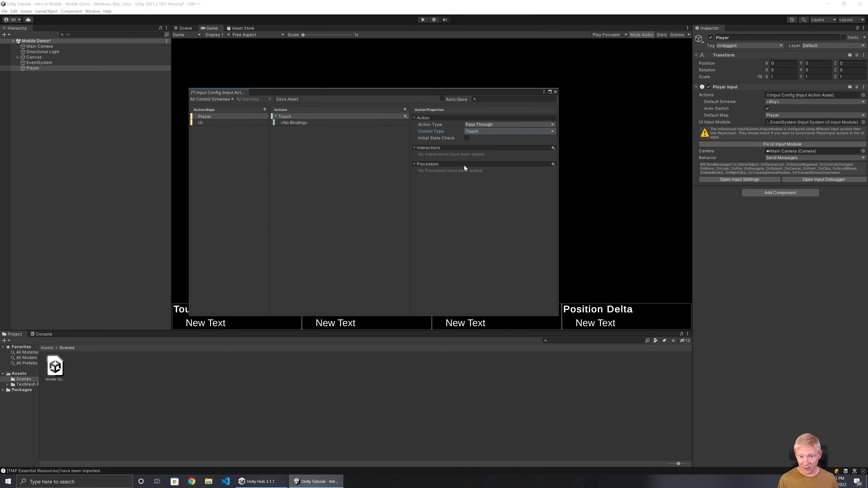
pyautogui.moveTo(455, 137)
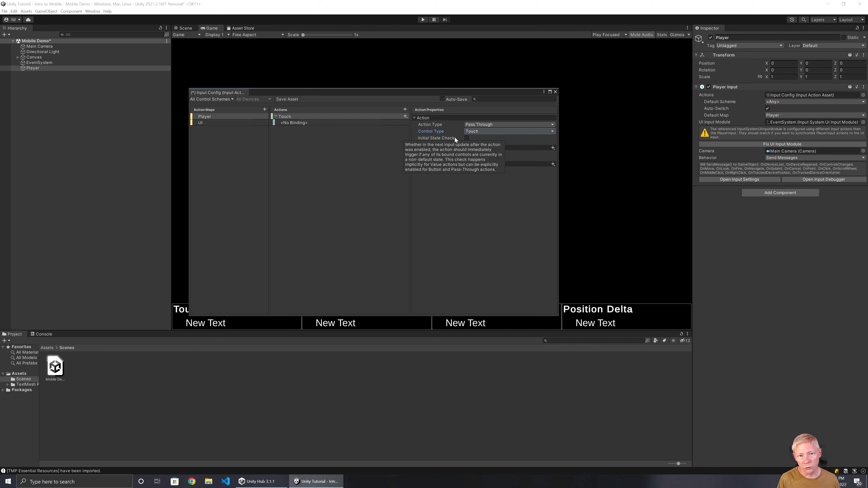
# Bind the Touch action to Primary Touch [Touchscreen] and enable the binding for the Touch control scheme.
pyautogui.click(311, 123)
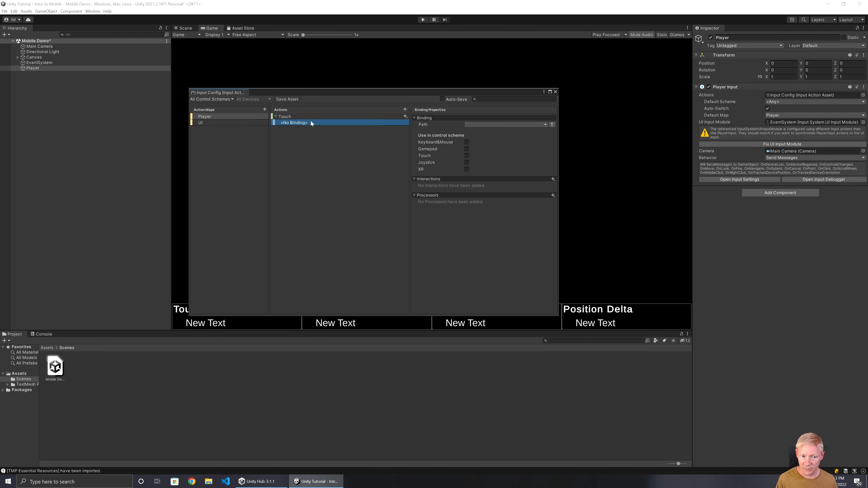
pyautogui.click(498, 125)
pyautogui.click(509, 159)
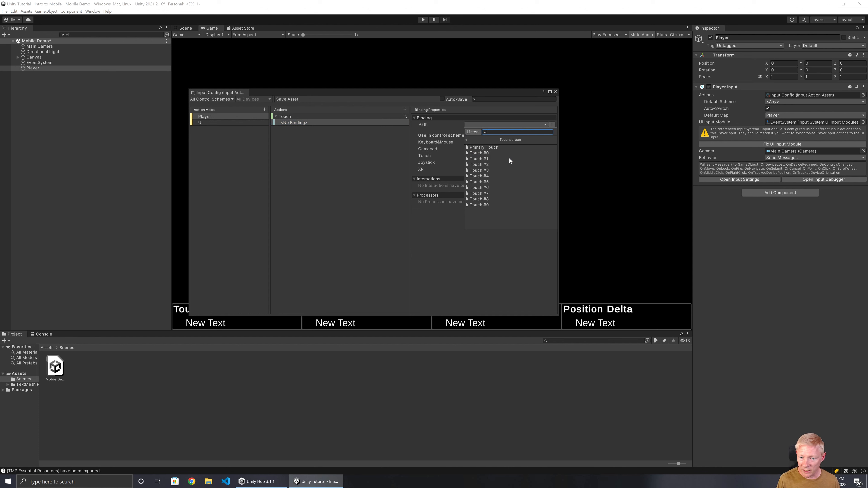
pyautogui.click(493, 147)
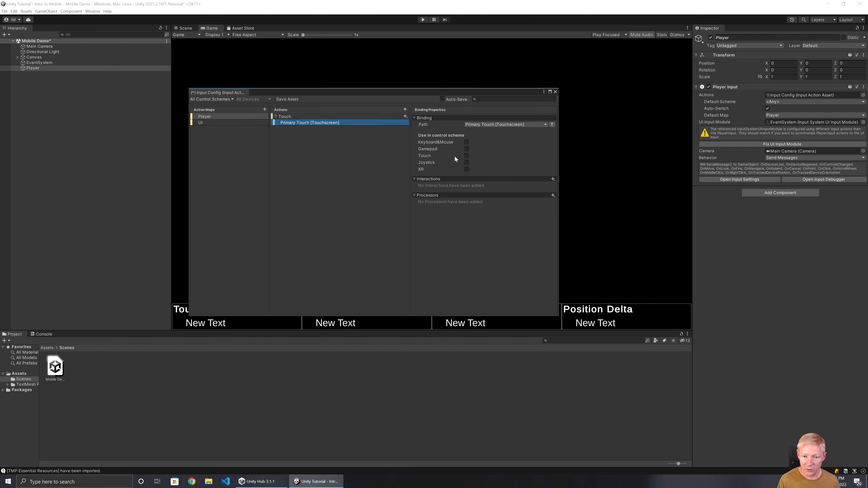
pyautogui.click(466, 156)
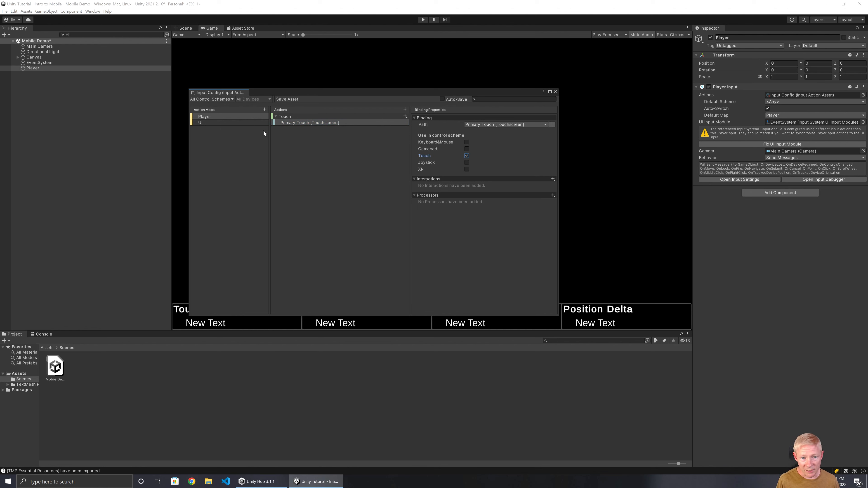
# Save the Input Config asset and close its editor window.
pyautogui.click(289, 98)
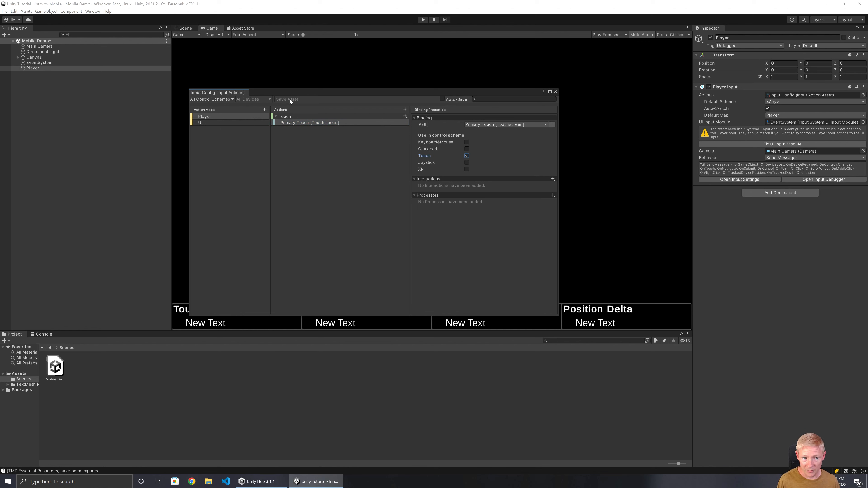
pyautogui.click(291, 131)
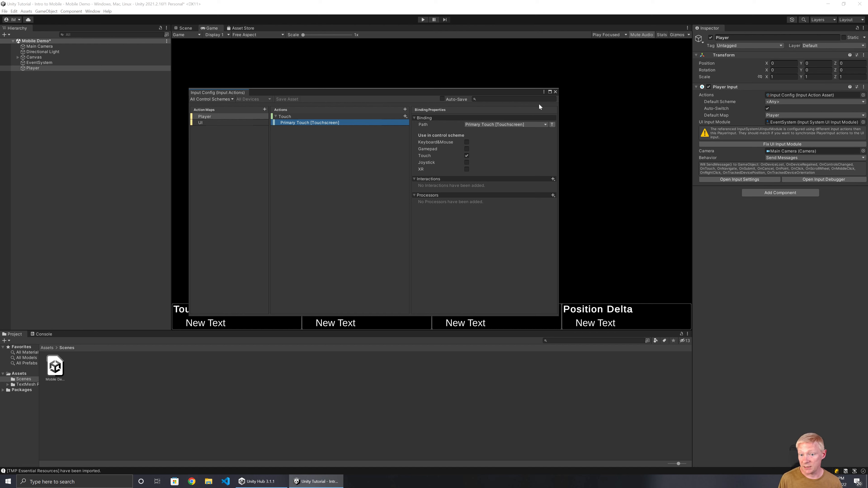
pyautogui.click(556, 92)
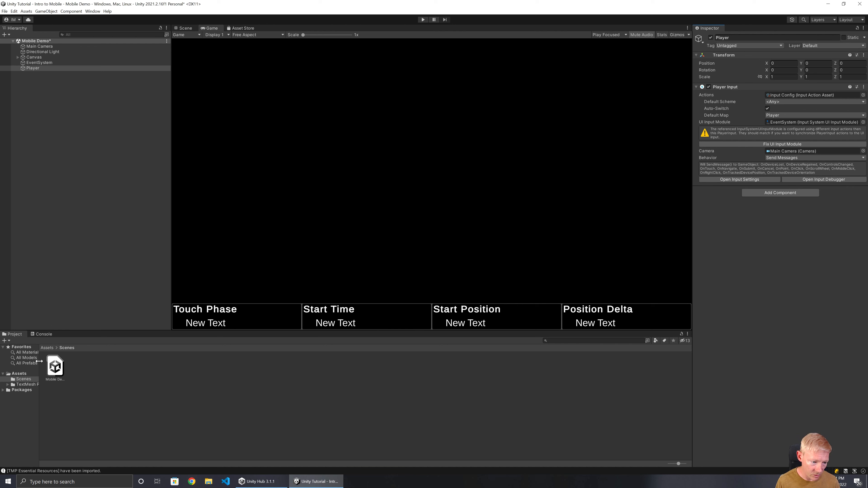
# Widen the project folder tree, show assets as a compact list, and create a folder named Scripts in Assets.
pyautogui.moveTo(39, 361); pyautogui.dragTo(78, 362)
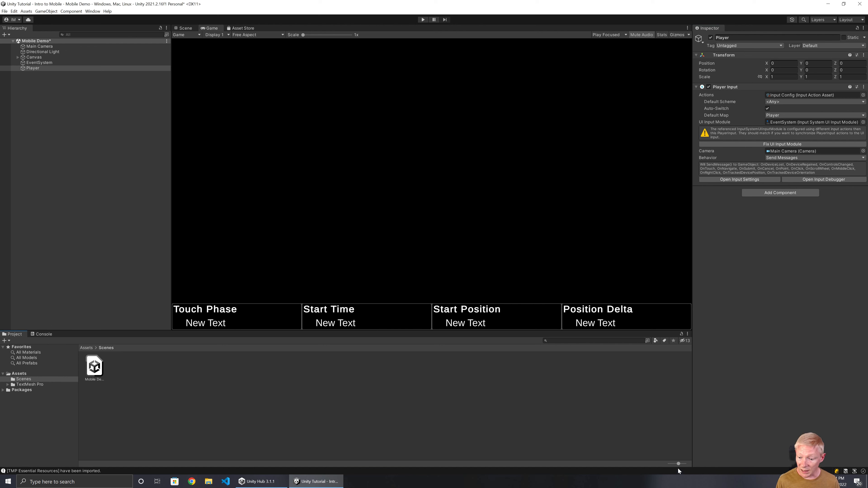
pyautogui.moveTo(677, 464); pyautogui.dragTo(667, 464)
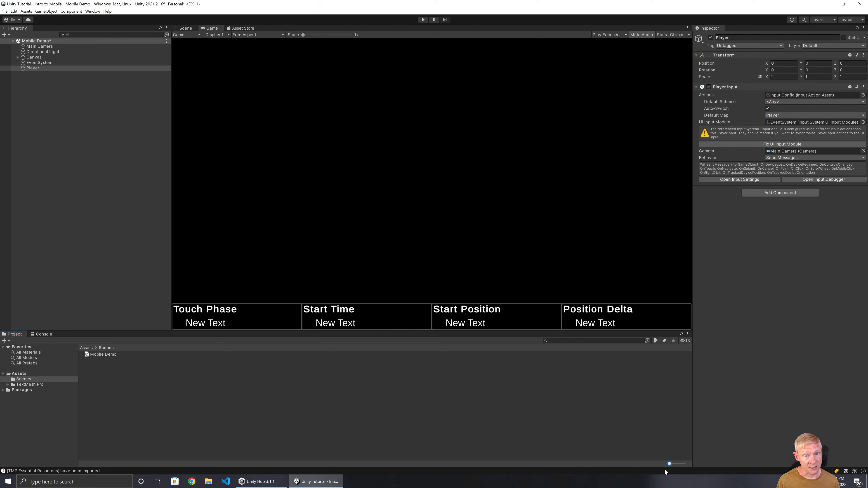
pyautogui.click(24, 374)
pyautogui.rightClick(101, 375)
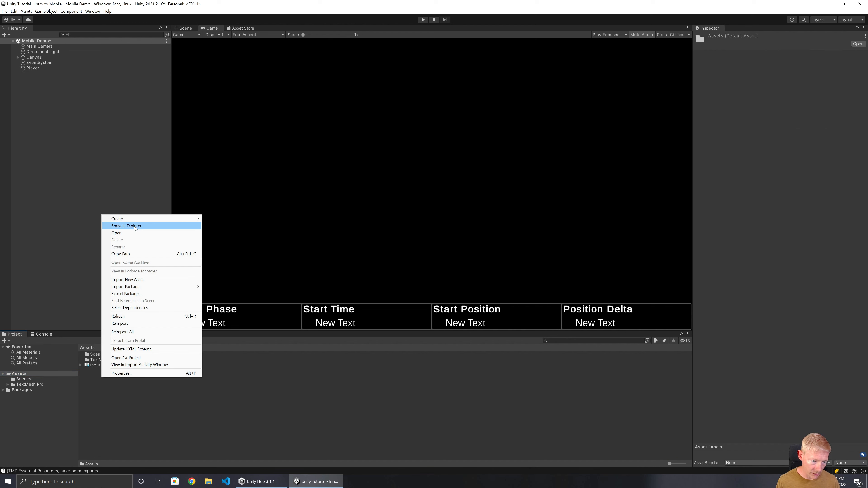
pyautogui.moveTo(143, 219)
pyautogui.click(232, 200)
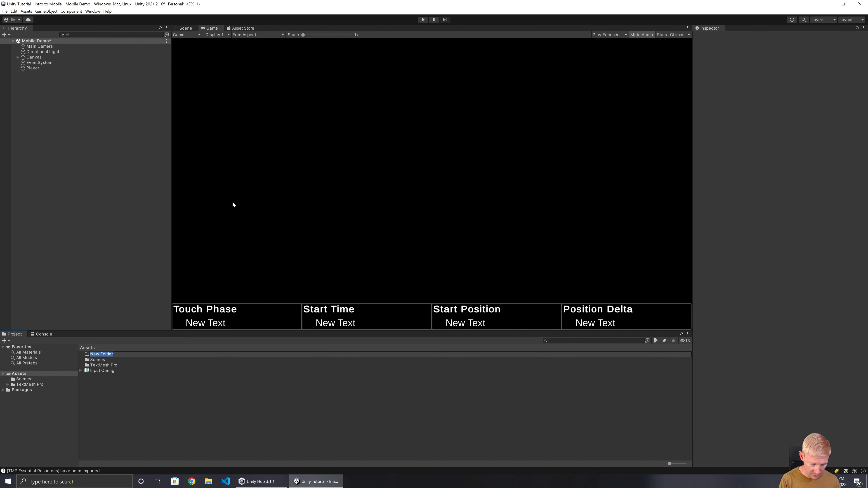
pyautogui.write('Scripts')
pyautogui.press('Return')
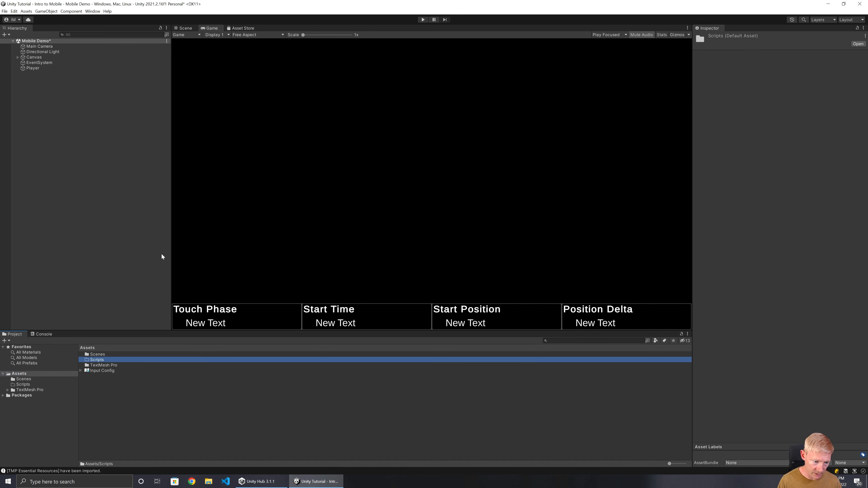
# Create a C# script named PlayerController inside the Scripts folder.
pyautogui.doubleClick(98, 360)
pyautogui.rightClick(110, 359)
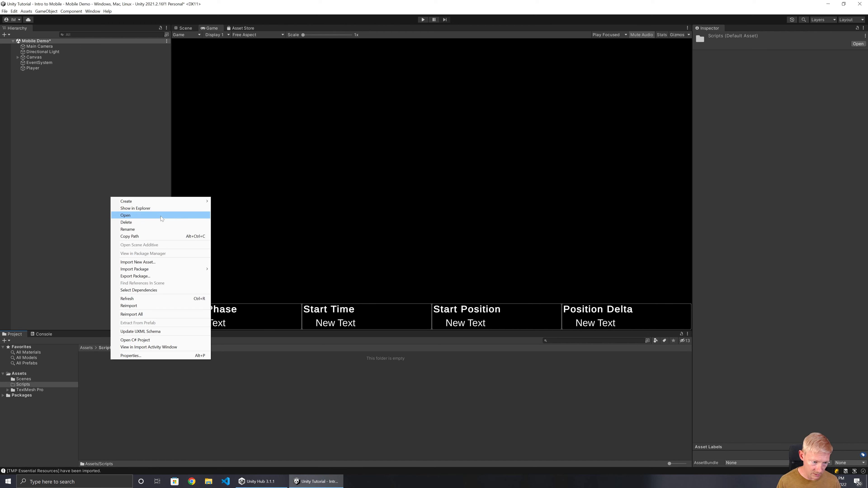
pyautogui.moveTo(173, 201)
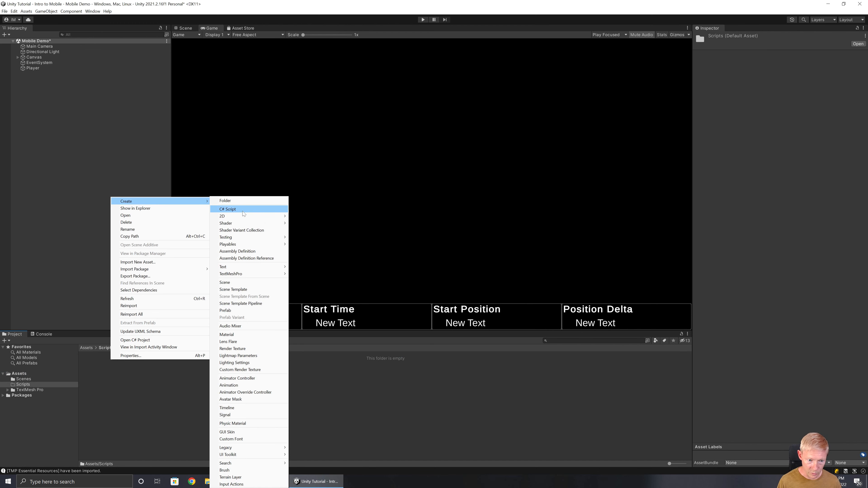
pyautogui.click(242, 211)
pyautogui.write('Player')
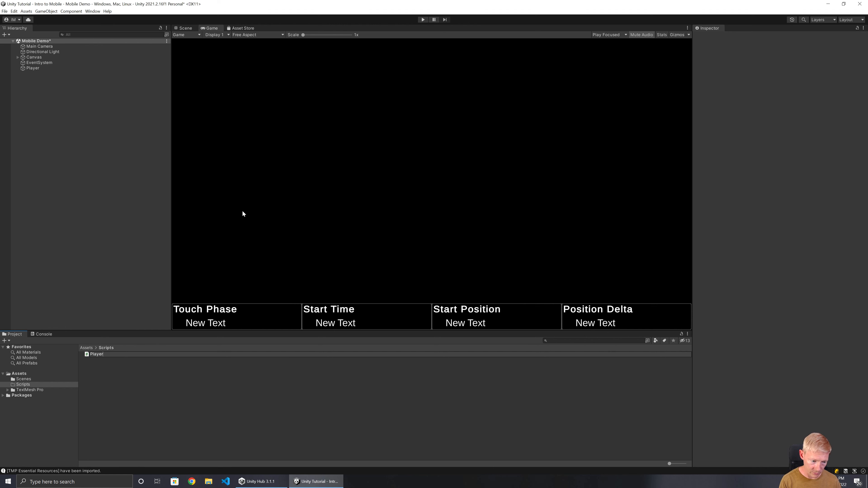
pyautogui.write('Controller')
pyautogui.press('Return')
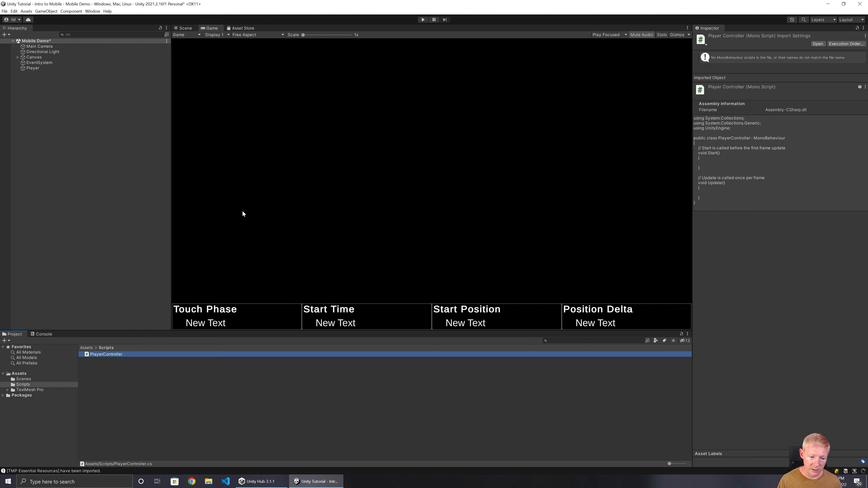
# Open the PlayerController script in Visual Studio and add "using TMPro;" below the UnityEngine import.
pyautogui.doubleClick(106, 355)
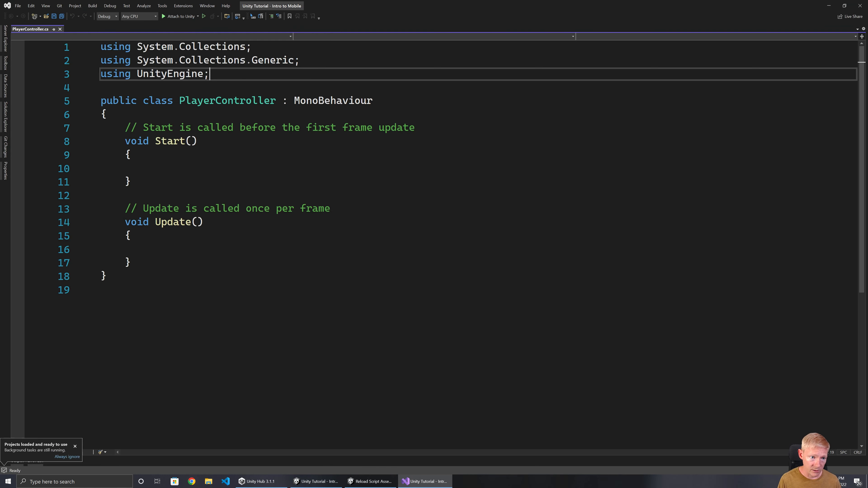
pyautogui.press('Return')
pyautogui.write('using T')
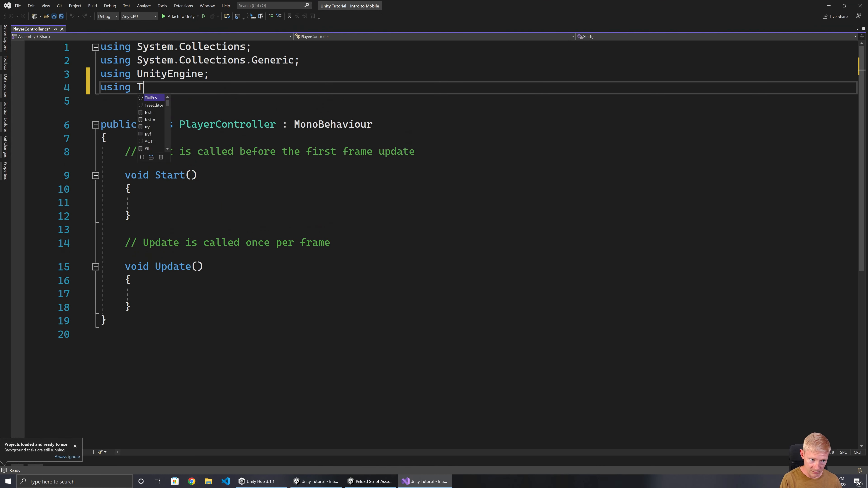
pyautogui.write('MPro;')
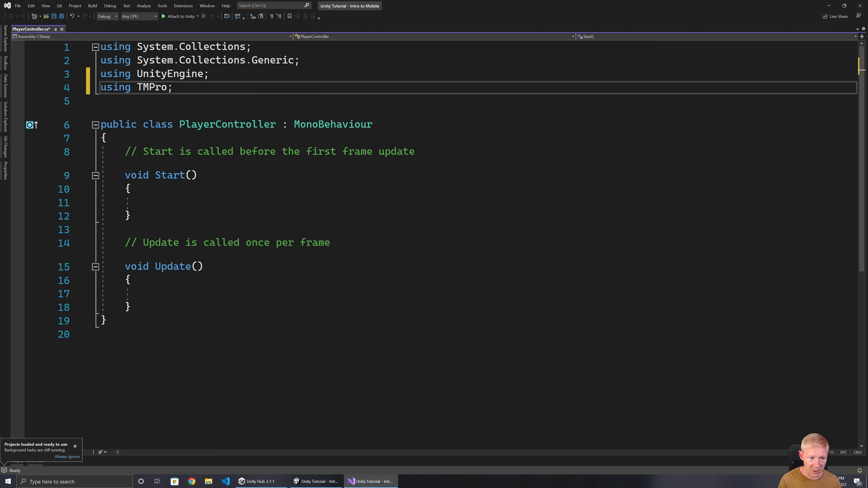
# Declare a [SerializeField] TextMeshProUGUI field named Display_TouchPhase at the start of the PlayerController class.
pyautogui.click(215, 124)
pyautogui.press('Down')
pyautogui.press('Return')
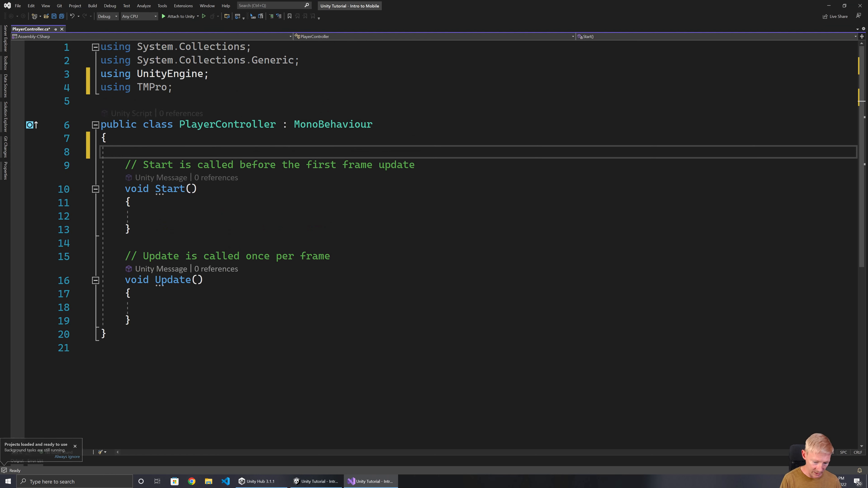
pyautogui.write('[Seri')
pyautogui.press('Tab')
pyautogui.write('] ')
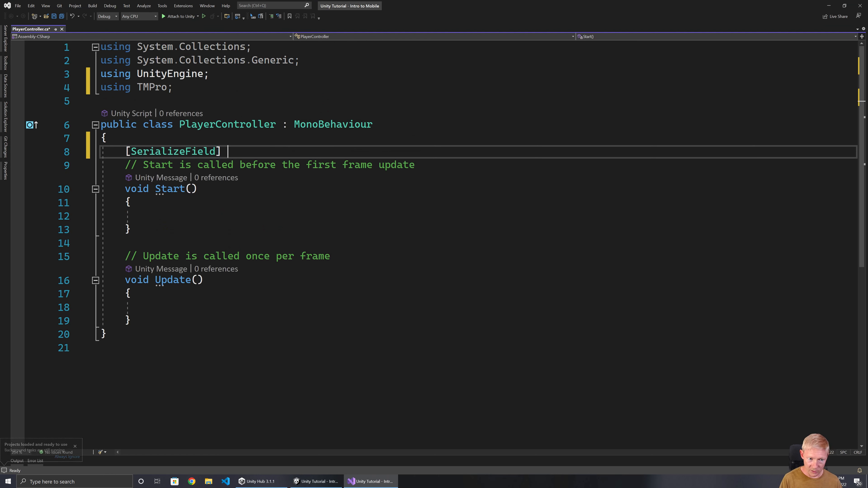
pyautogui.write('Text')
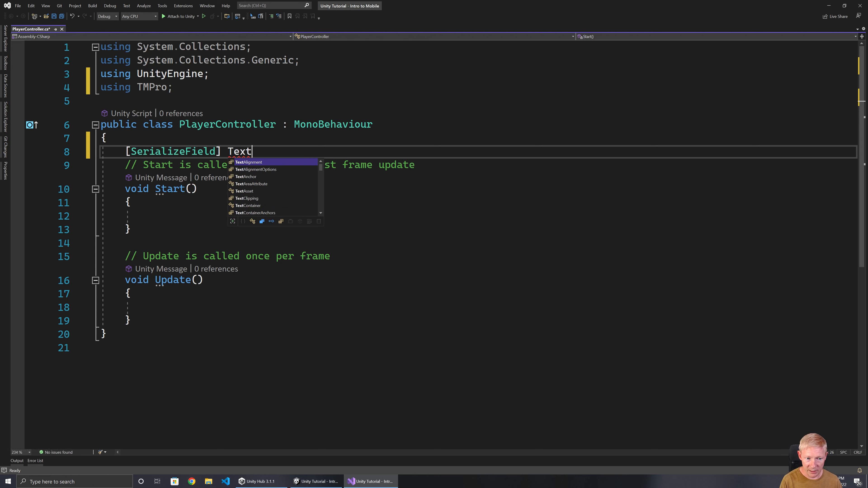
pyautogui.write('meshp')
pyautogui.press('Down')
pyautogui.press('Tab')
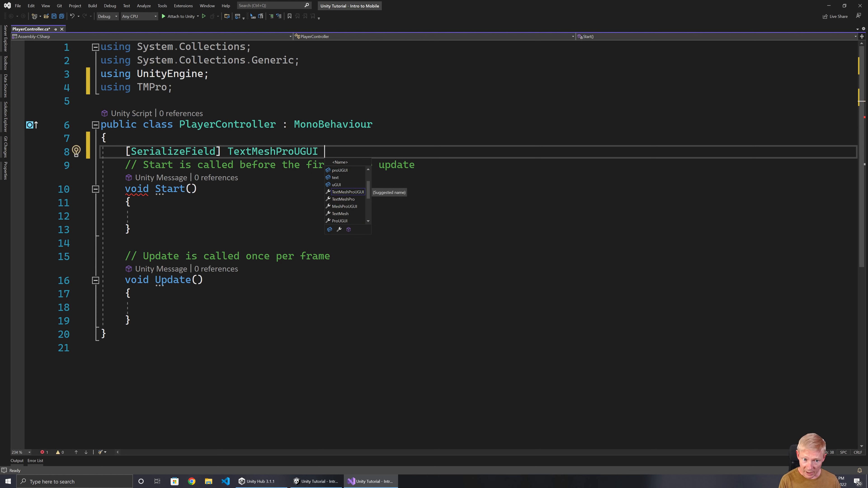
pyautogui.write('Disp')
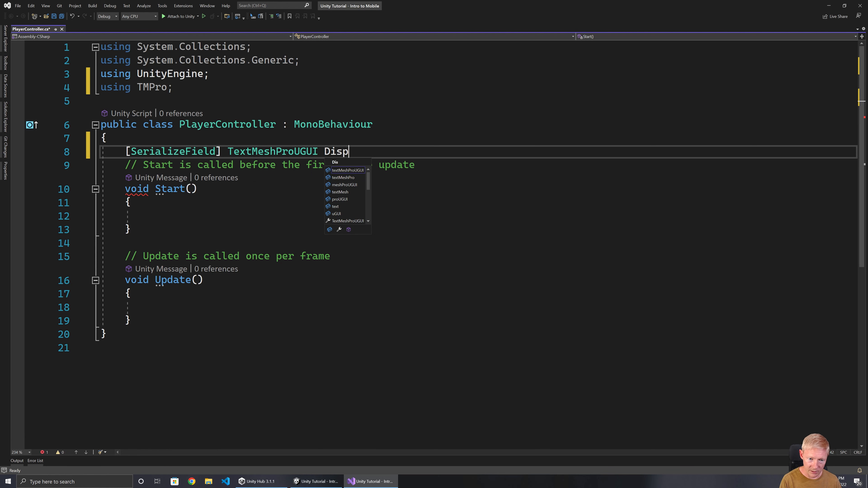
pyautogui.write('lay_TouchPhase;')
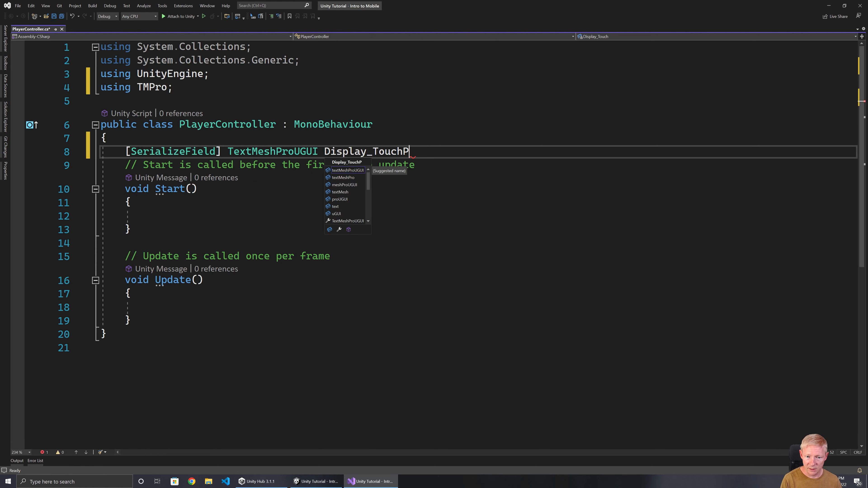
# Duplicate the Display_TouchPhase declaration so the class has four identical field lines, followed by a blank line.
pyautogui.press('Return')
pyautogui.press('Up')
pyautogui.press('Home')
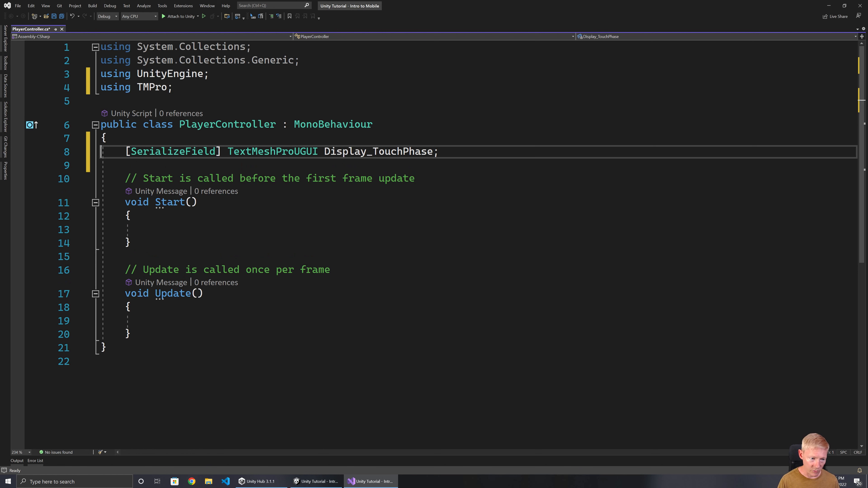
pyautogui.hotkey('shift', 'Down')
pyautogui.hotkey('ctrl', 'v')
pyautogui.hotkey('ctrl', 'v')
pyautogui.hotkey('ctrl', 'v')
pyautogui.hotkey('ctrl', 'v')
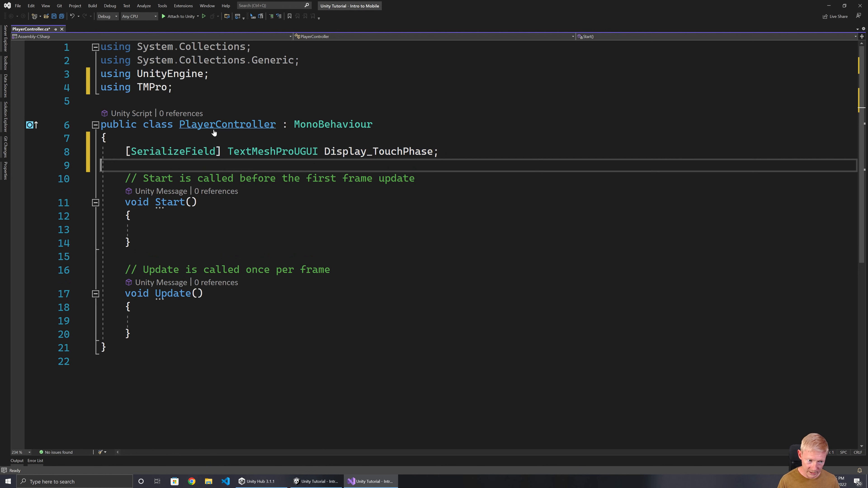
# Rename the second and third duplicated fields to Display_StartTime and Display_StartPosition.
pyautogui.doubleClick(427, 166)
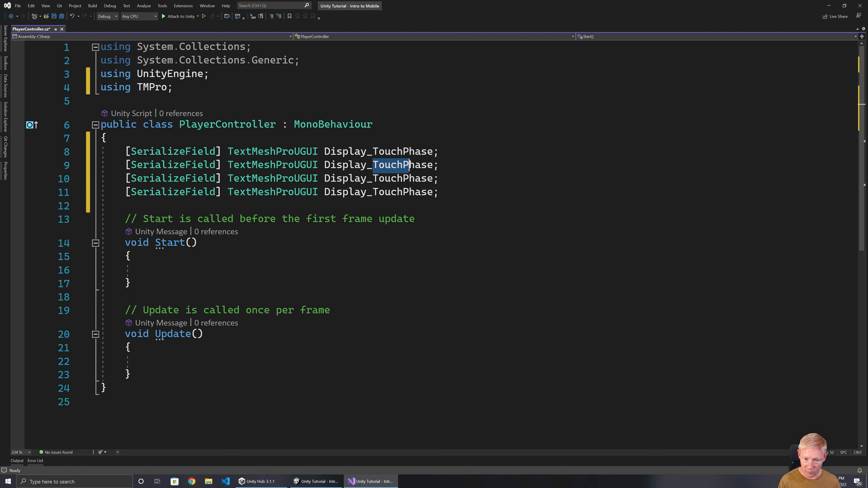
pyautogui.write('Display_StartTime')
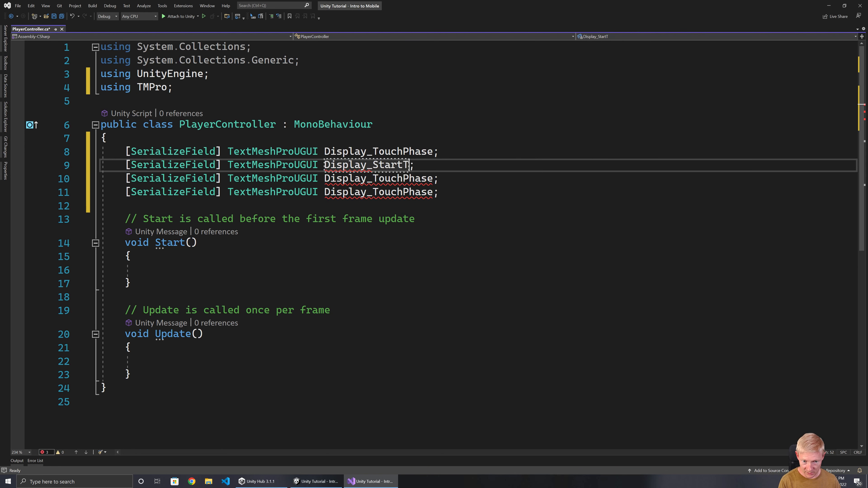
pyautogui.click(432, 179)
pyautogui.doubleClick(431, 179)
pyautogui.write('Display_Start')
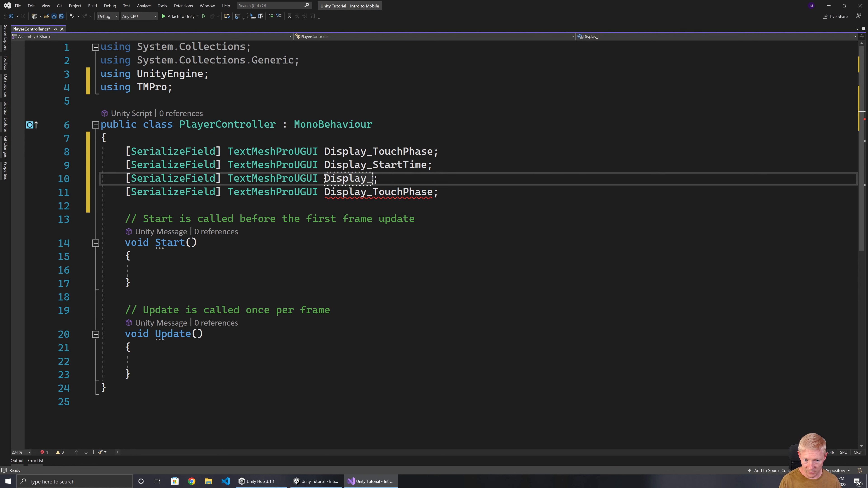
pyautogui.write('Positin')
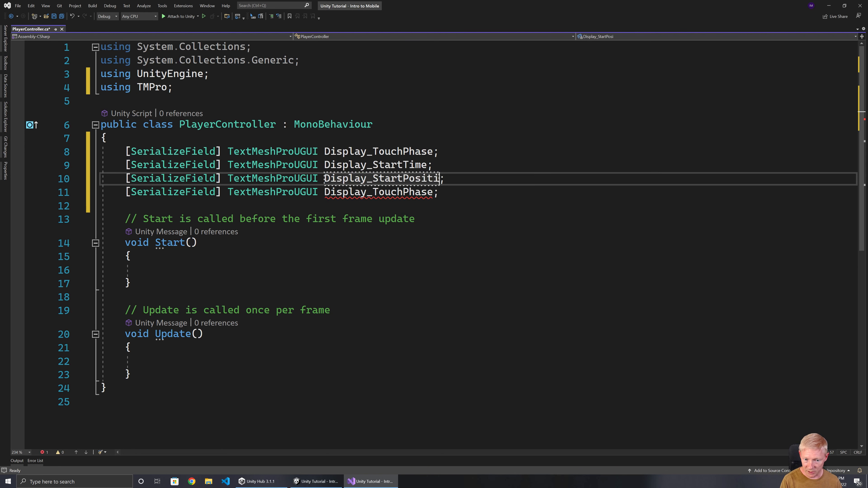
pyautogui.press('BackSpace')
pyautogui.write('on')
# Rename the fourth duplicated field to Display_DeltaPosition and save the script.
pyautogui.click(433, 192)
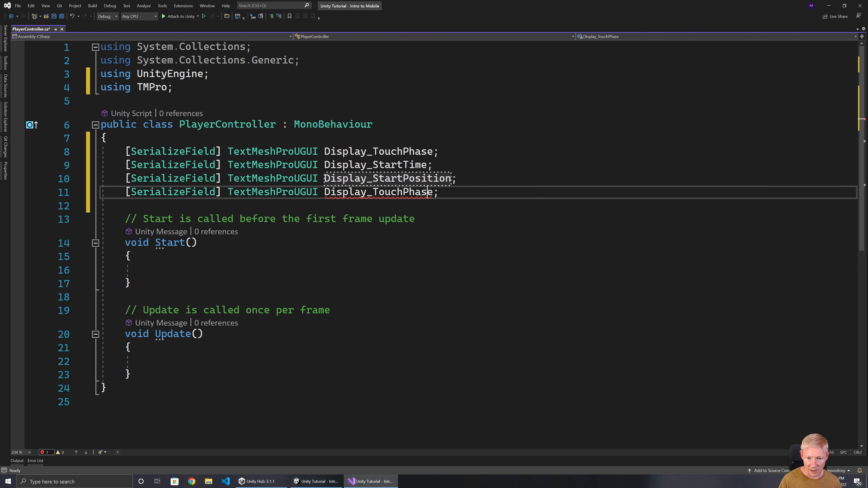
pyautogui.press('BackSpace')
pyautogui.press('BackSpace')
pyautogui.press('BackSpace')
pyautogui.press('BackSpace')
pyautogui.press('BackSpace')
pyautogui.press('BackSpace')
pyautogui.press('BackSpace')
pyautogui.press('BackSpace')
pyautogui.press('BackSpace')
pyautogui.press('BackSpace')
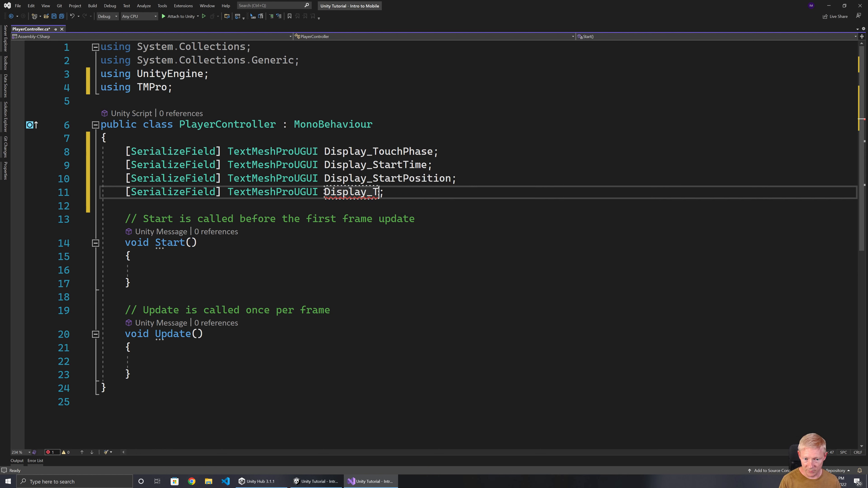
pyautogui.write('Delt')
pyautogui.write('aPosition')
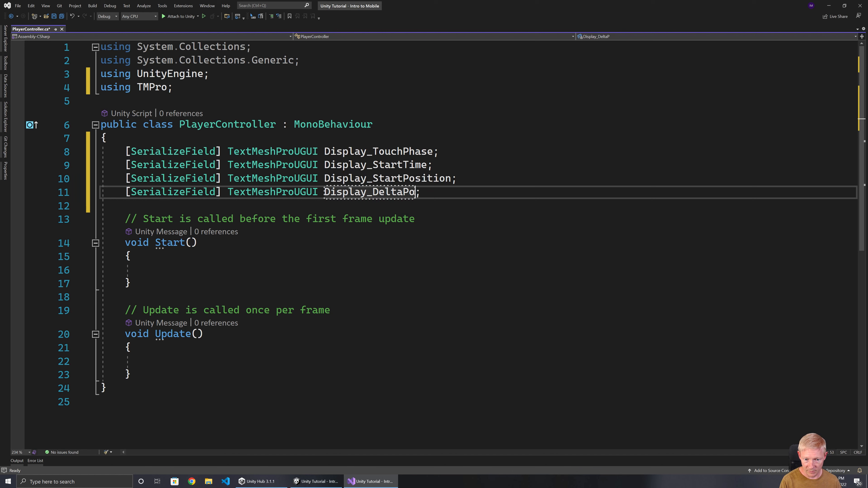
pyautogui.hotkey('ctrl', 's')
pyautogui.press('Down')
pyautogui.press('Down')
pyautogui.press('Down')
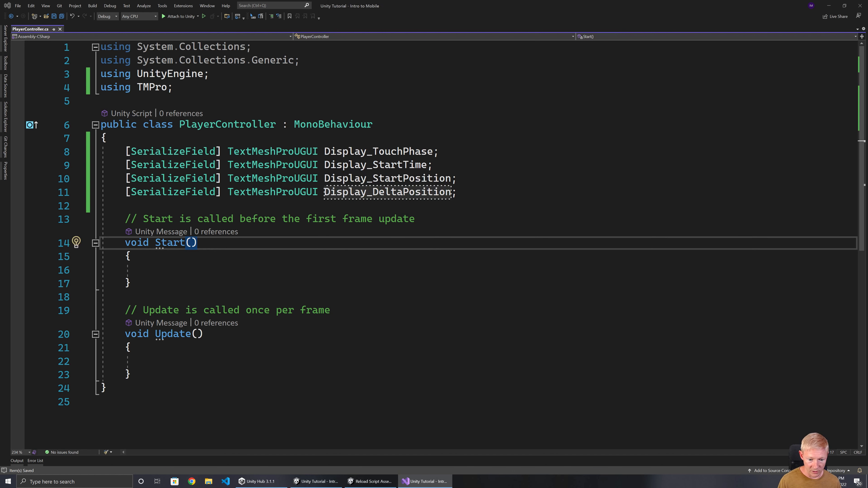
# Switch to Unity, fix the UI input module on the Player object's Player Input, and add the Player Controller component to it.
pyautogui.click(334, 479)
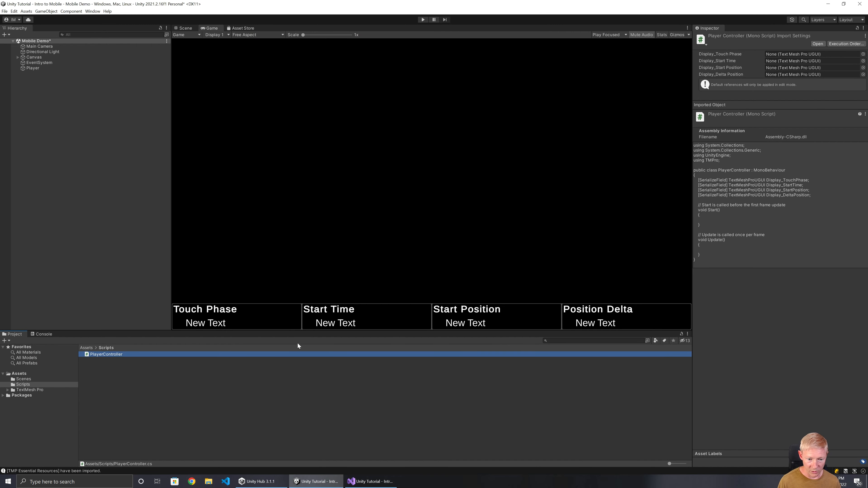
pyautogui.click(17, 57)
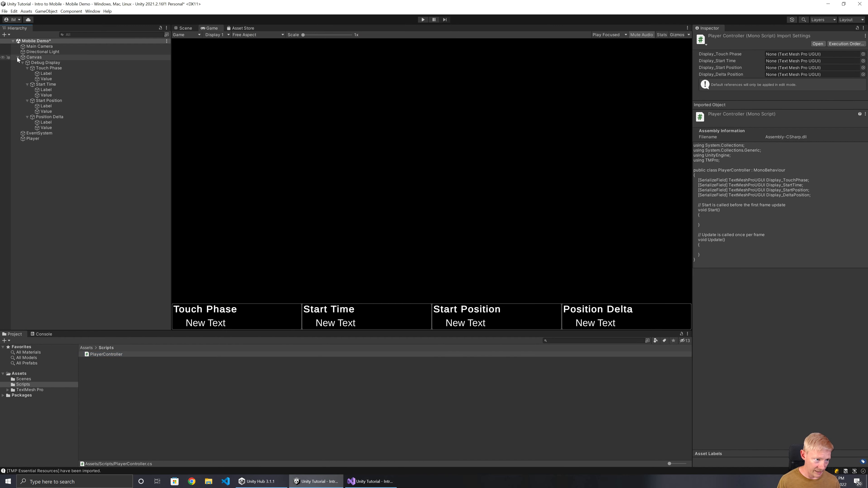
pyautogui.click(45, 79)
pyautogui.click(32, 138)
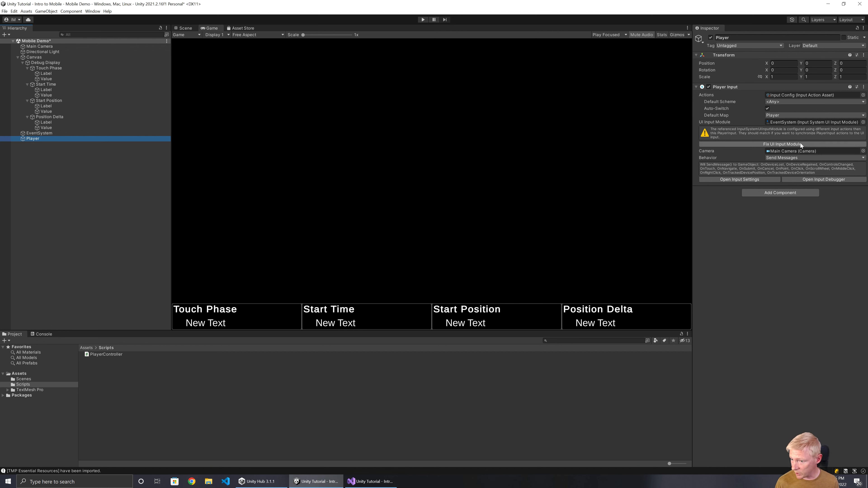
pyautogui.click(781, 144)
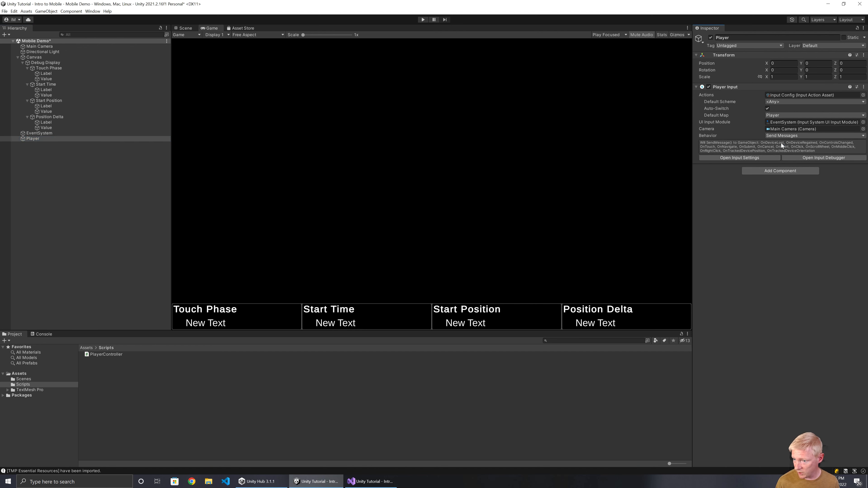
pyautogui.click(779, 170)
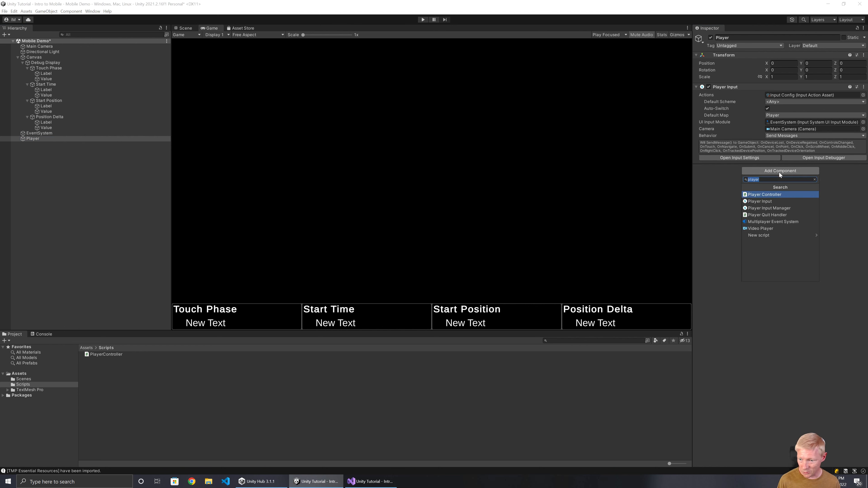
pyautogui.click(769, 194)
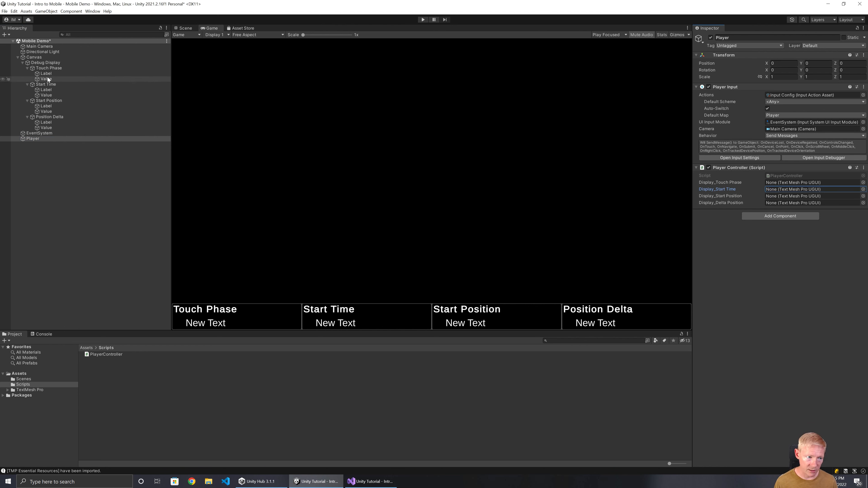
# Assign the Value texts of Touch Phase, Start Time, Start Position and Position Delta to the matching display fields of Player Controller.
pyautogui.moveTo(48, 77); pyautogui.dragTo(780, 183)
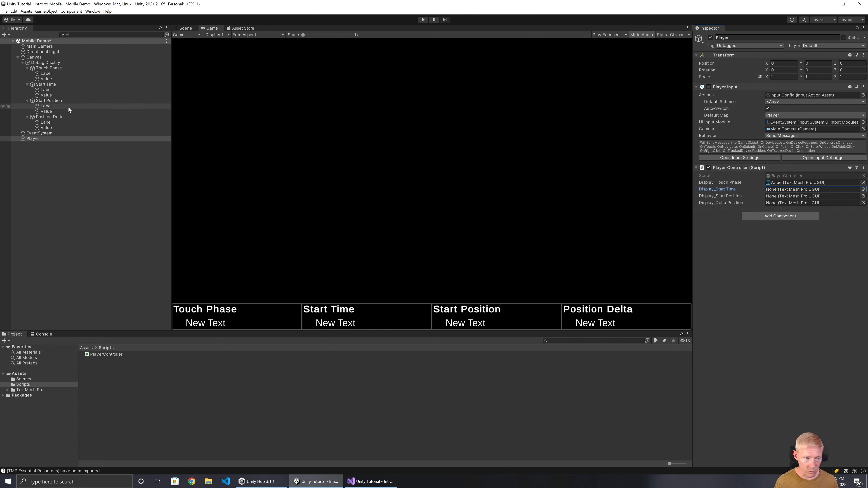
pyautogui.moveTo(48, 95); pyautogui.dragTo(780, 189)
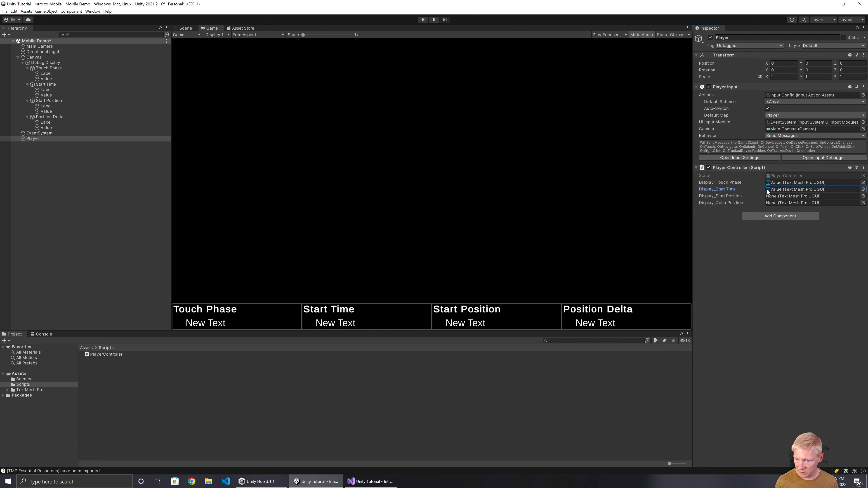
pyautogui.moveTo(49, 110); pyautogui.dragTo(772, 197)
pyautogui.moveTo(45, 129); pyautogui.dragTo(773, 203)
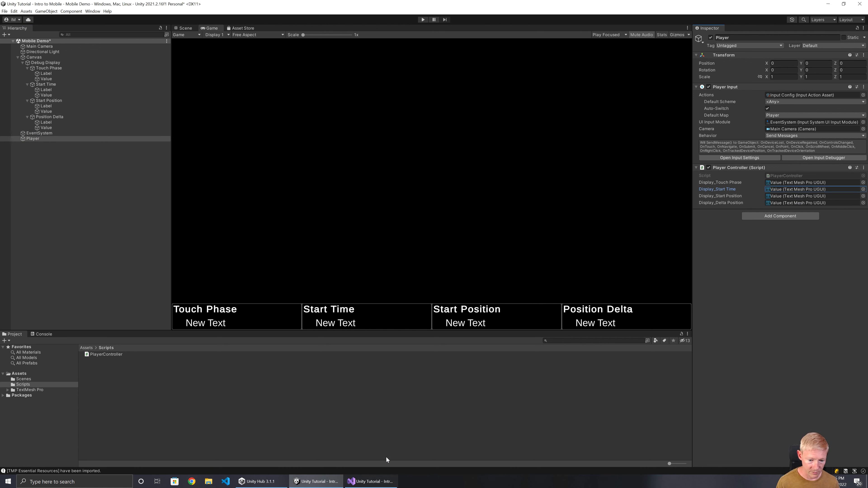
# Switch back to Visual Studio and add a "void OnTouch()" method signature below the Update method.
pyautogui.click(358, 481)
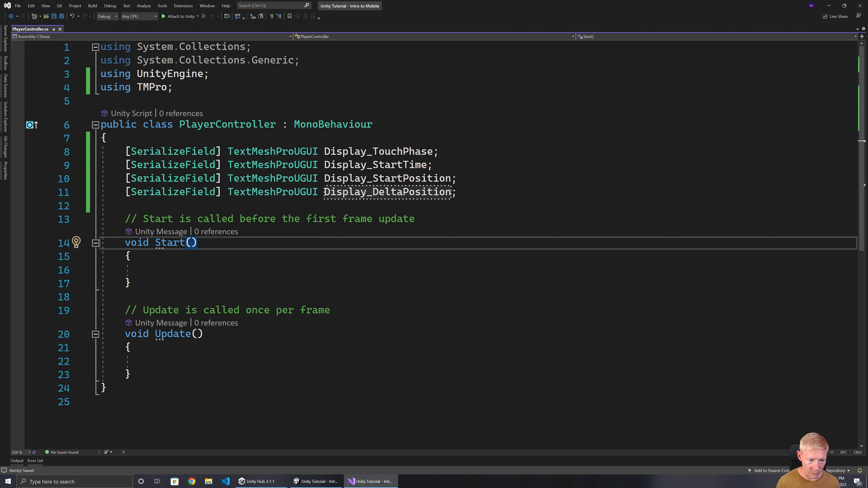
pyautogui.click(149, 270)
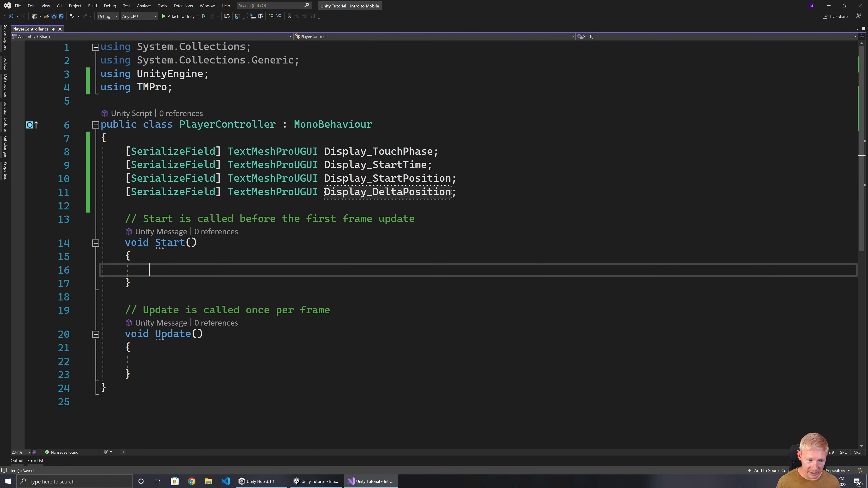
pyautogui.click(132, 374)
pyautogui.press('Return')
pyautogui.press('Return')
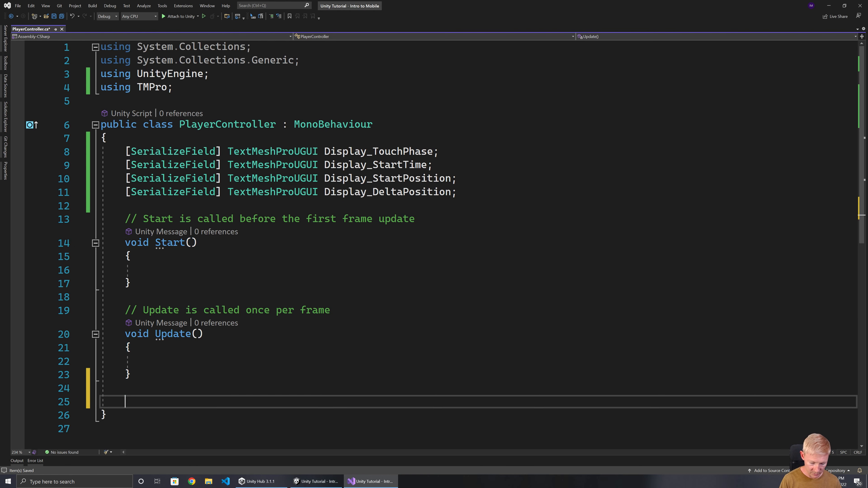
pyautogui.write('voi')
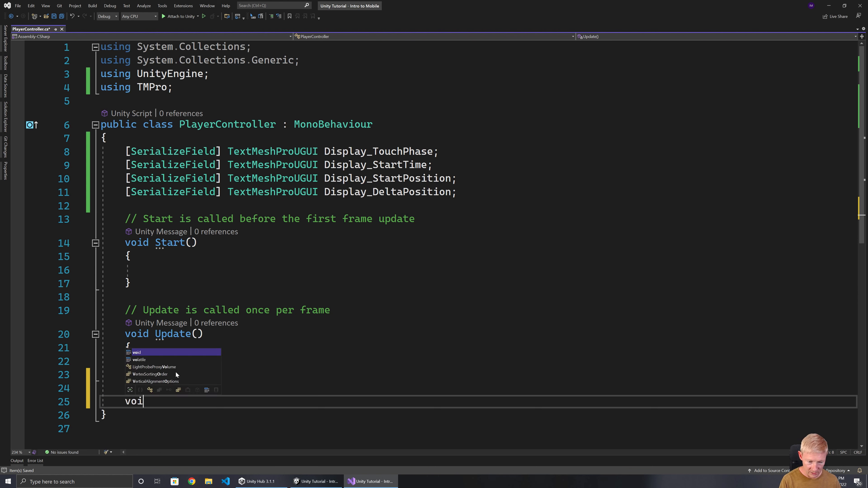
pyautogui.write('d OnTouch(')
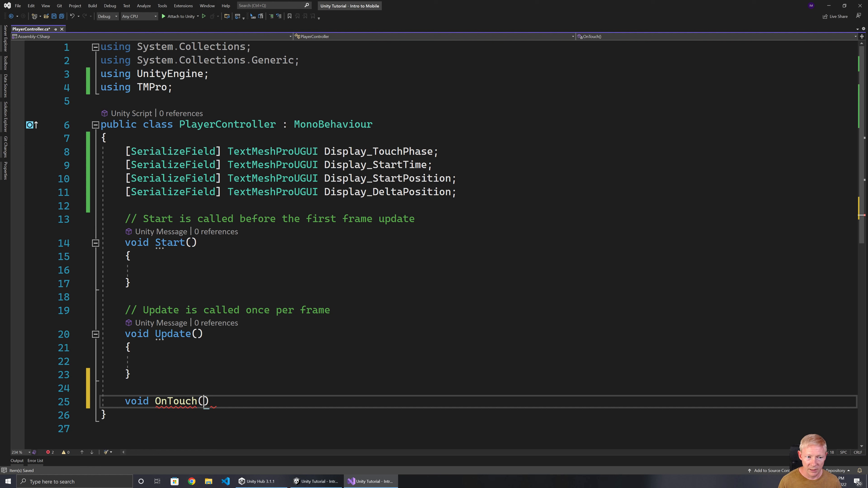
# Add "using UnityEngine.InputSystem;" below the TMPro import.
pyautogui.click(172, 88)
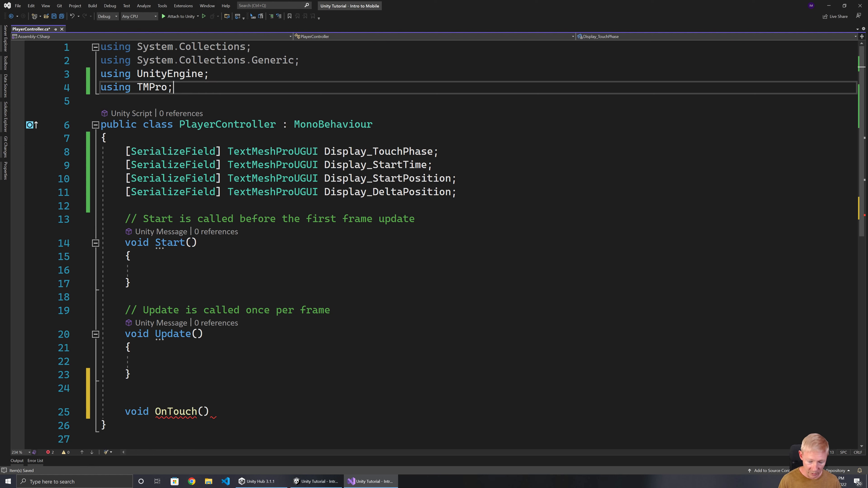
pyautogui.press('Return')
pyautogui.write('using Input')
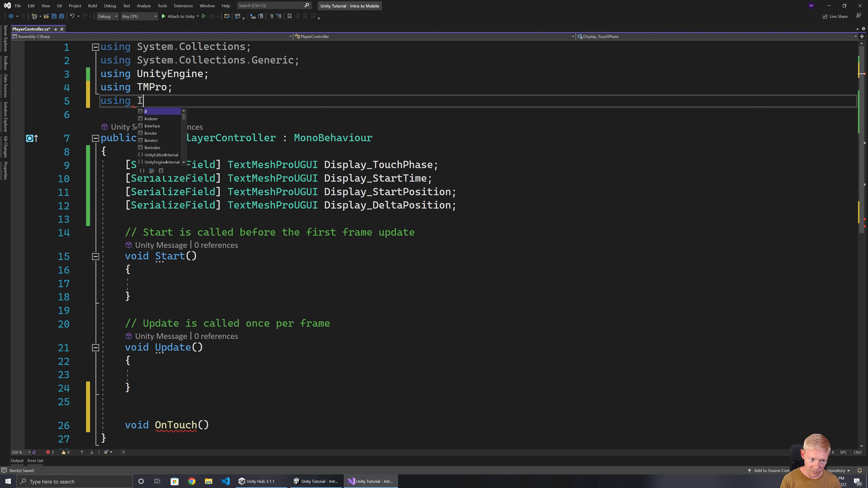
pyautogui.press('BackSpace')
pyautogui.press('BackSpace')
pyautogui.press('BackSpace')
pyautogui.press('BackSpace')
pyautogui.press('BackSpace')
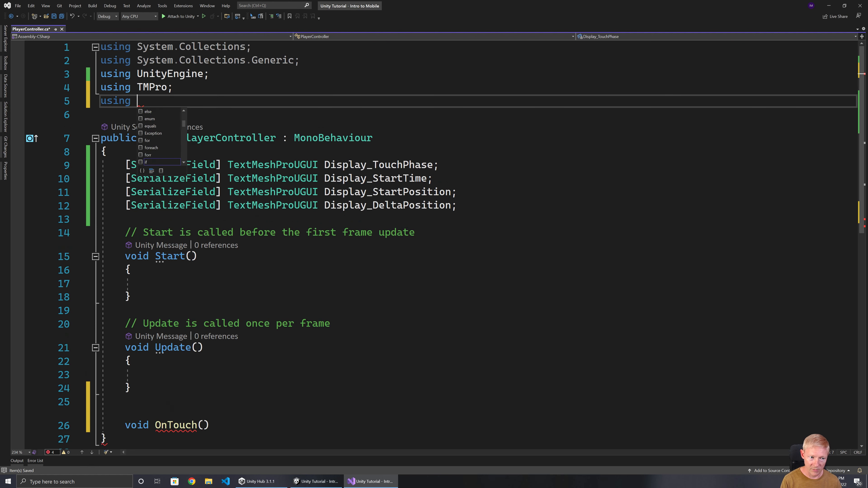
pyautogui.write('UnityEngine.InputSystem;')
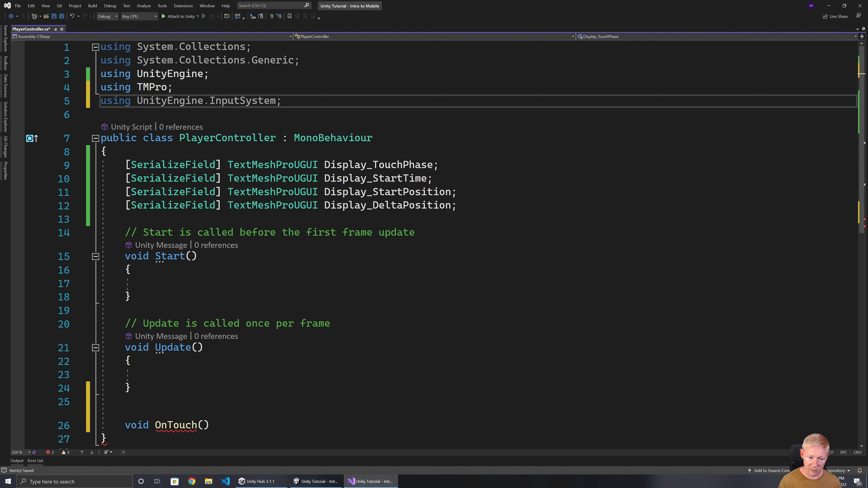
# Give OnTouch the parameter "InputValue value" and an empty method body.
pyautogui.scroll(-3, 434, 239)
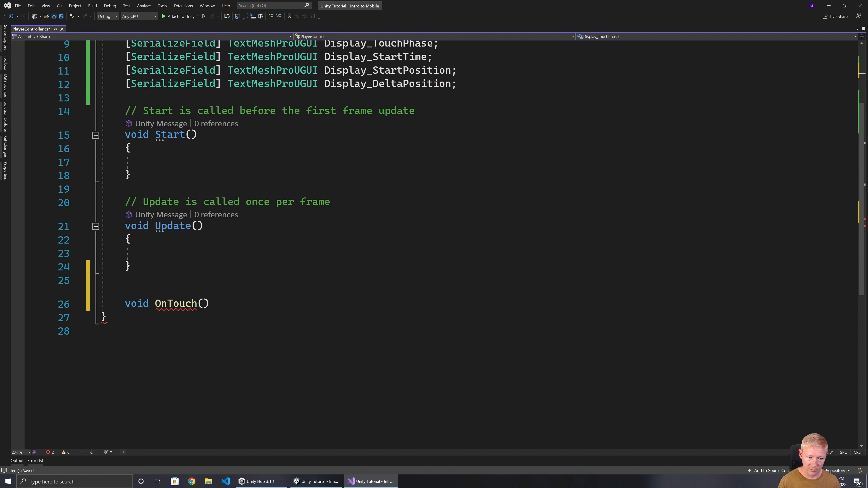
pyautogui.click(203, 303)
pyautogui.write('Input')
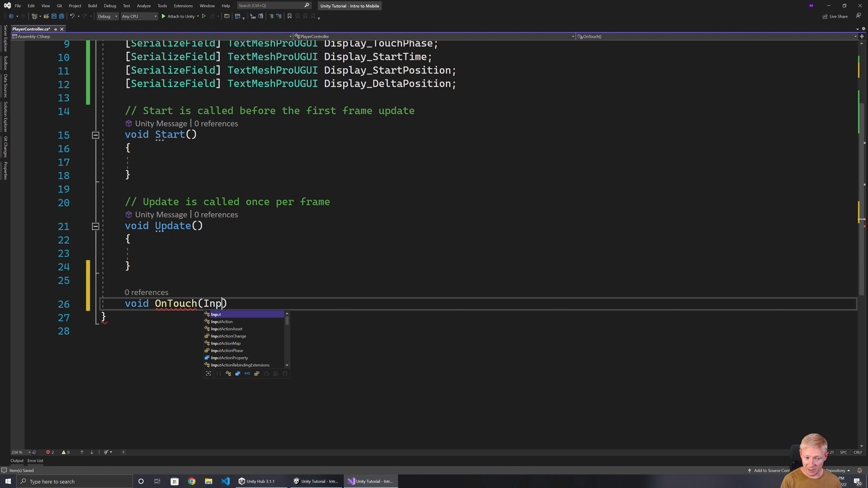
pyautogui.write('Value value)')
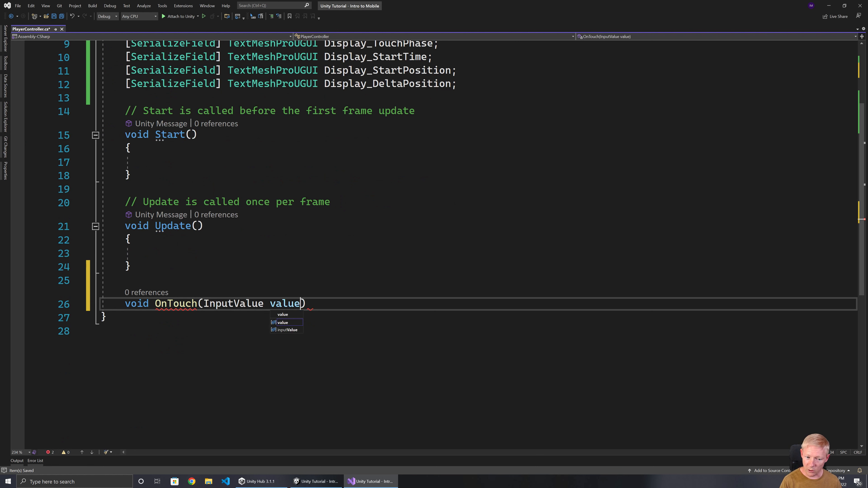
pyautogui.press('Return')
pyautogui.write('{')
pyautogui.press('Return')
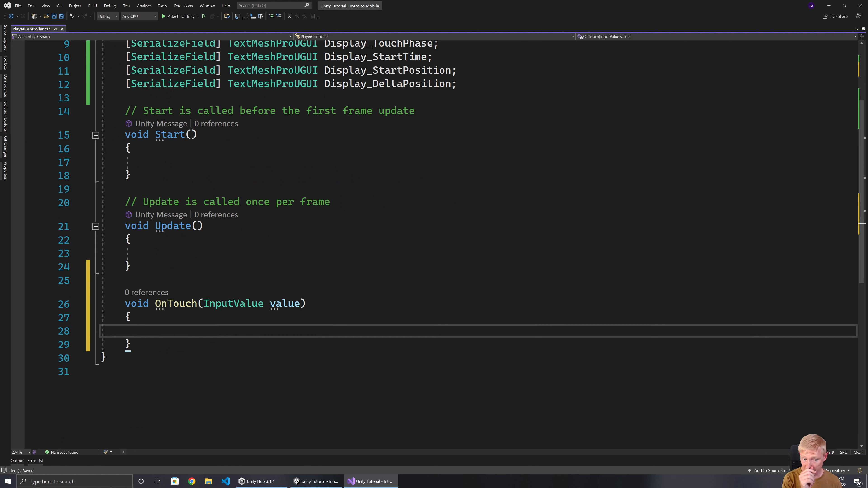
# Write "value.Get<TouchState>" inside the OnTouch method body.
pyautogui.write('valye')
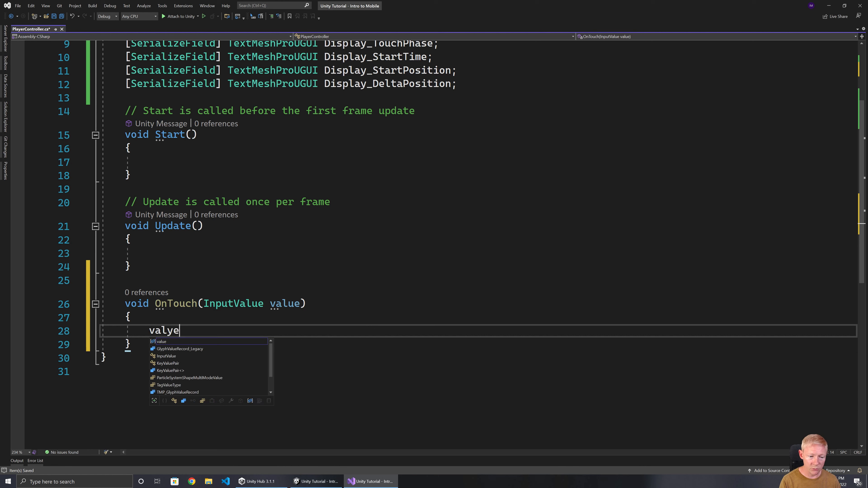
pyautogui.press('BackSpace')
pyautogui.press('BackSpace')
pyautogui.write('ue.')
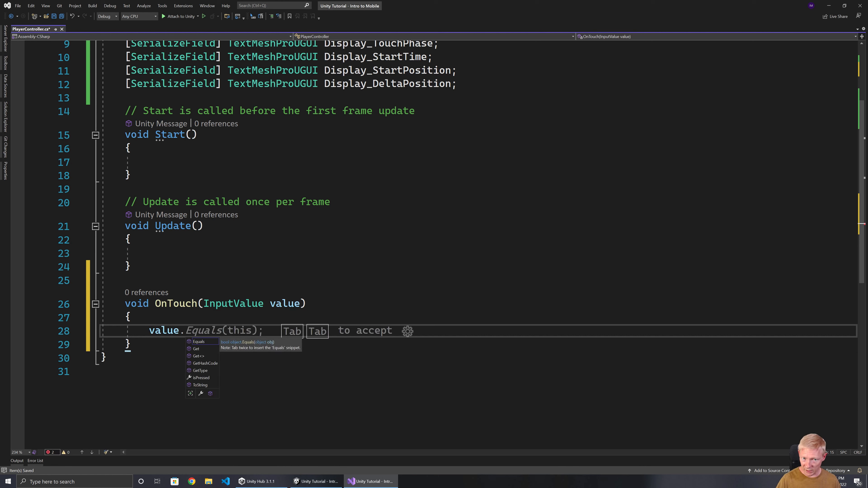
pyautogui.write('Get')
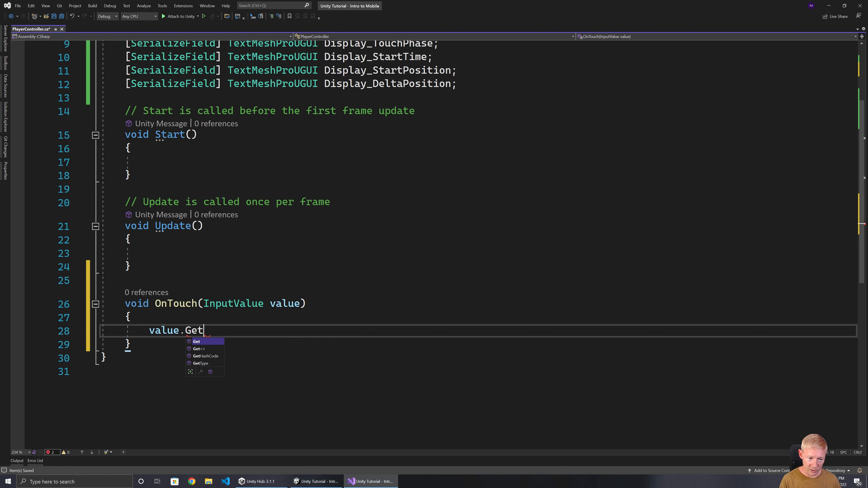
pyautogui.press('Escape')
pyautogui.write('<T')
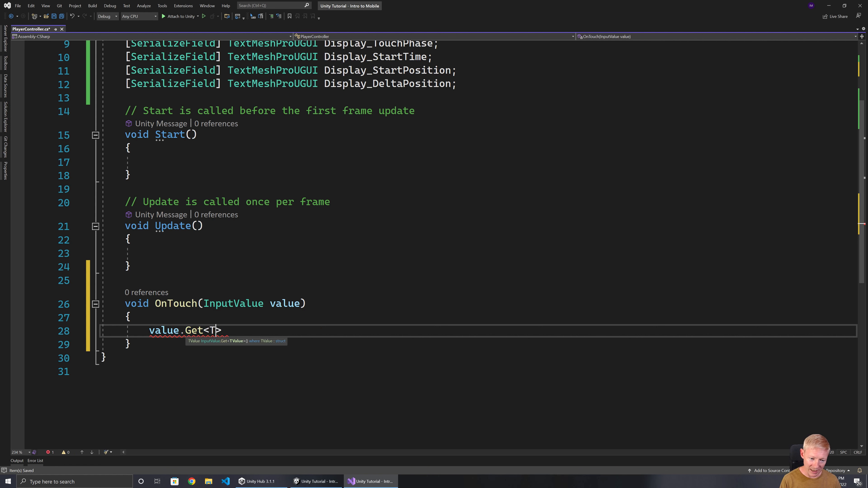
pyautogui.write('ouchState')
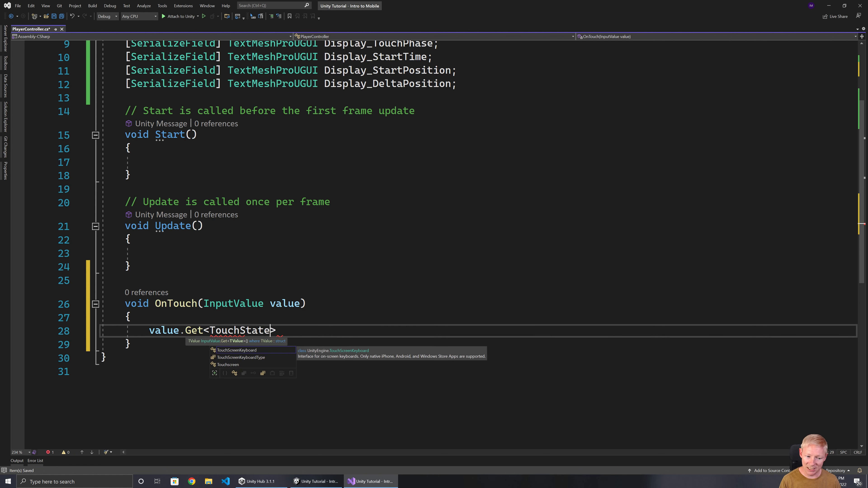
# Return to the using directives at the beginning of the PlayerController script.
pyautogui.click(204, 226)
pyautogui.scroll(3, 435, 245)
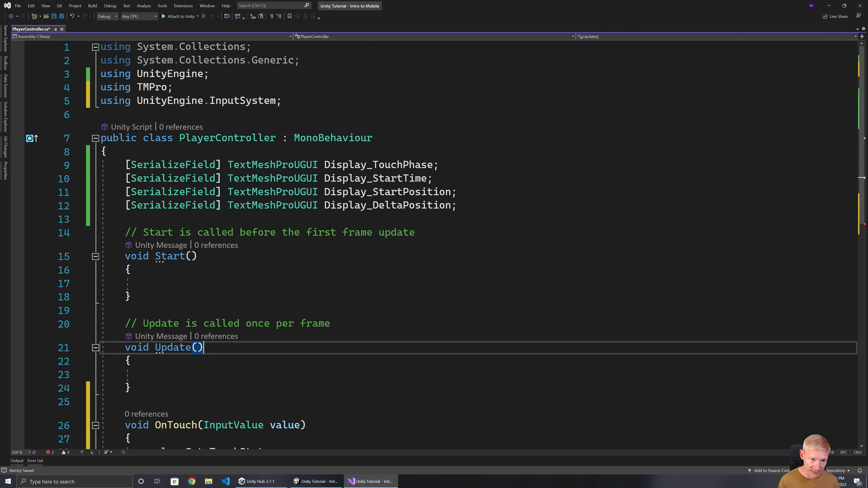
# Add a using directive for UnityEngine.InputSystem.LowLevel below the UnityEngine.InputSystem one.
pyautogui.click(282, 101)
pyautogui.press('Return')
pyautogui.write('using ')
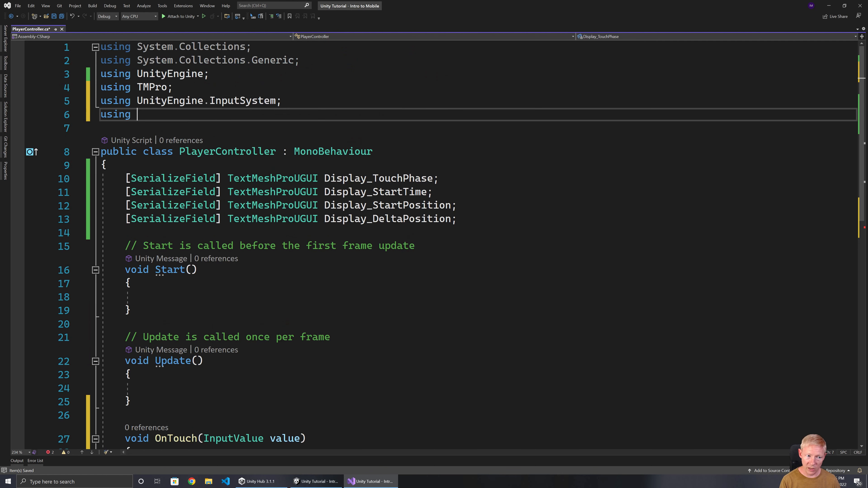
pyautogui.write('UnityEngine.I')
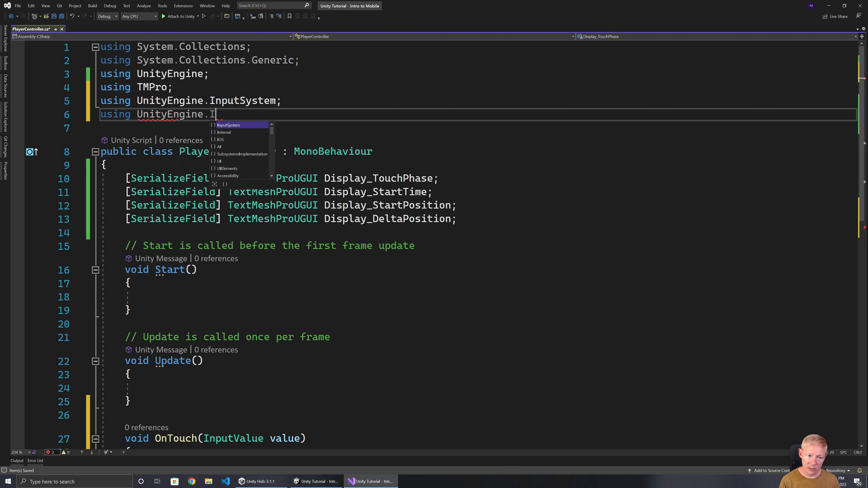
pyautogui.write('nputSystem.Low')
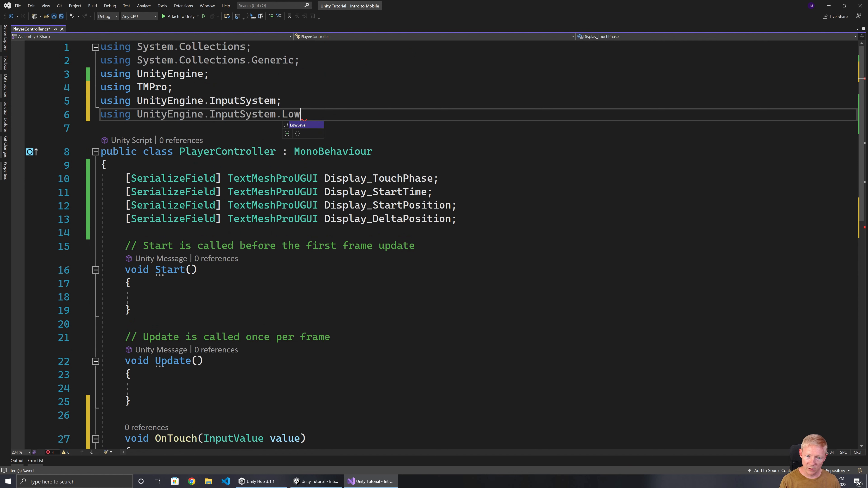
pyautogui.write(';')
# Complete the OnTouch statement as "var state = value.Get<TouchState>();".
pyautogui.scroll(-5, 434, 240)
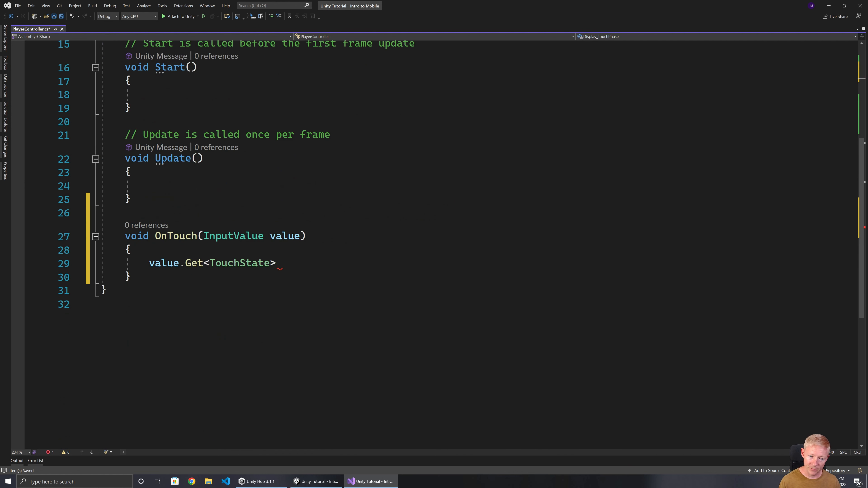
pyautogui.click(149, 263)
pyautogui.write('var state')
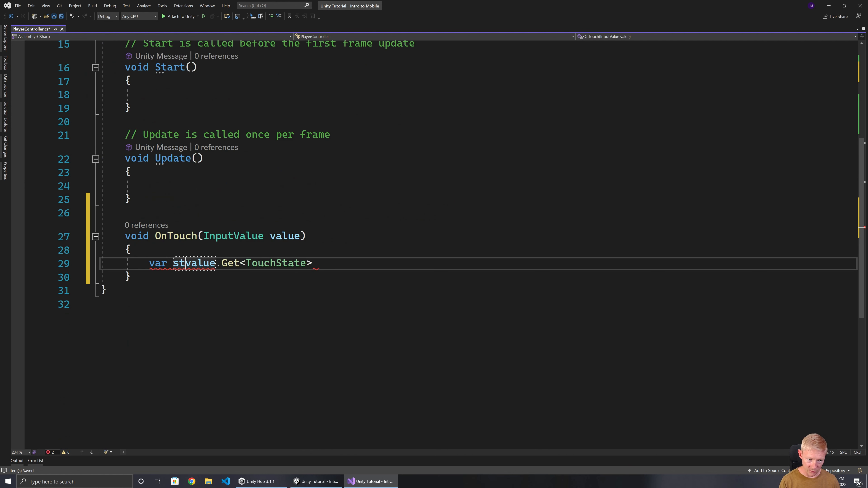
pyautogui.write(' =')
pyautogui.press('End')
pyautogui.write('();')
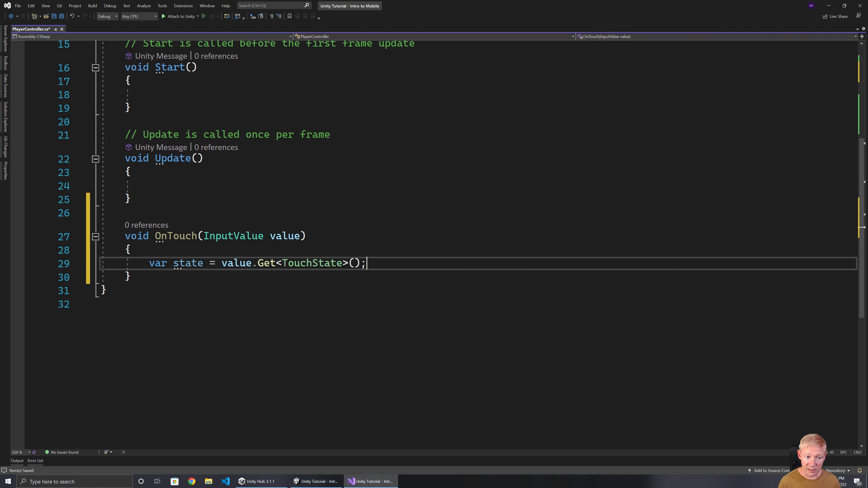
# Below the state variable in OnTouch, leave a blank line and add "Display_TouchPhase.text = state.phase.ToString();".
pyautogui.press('Return')
pyautogui.press('Return')
pyautogui.scroll(3, 437, 240)
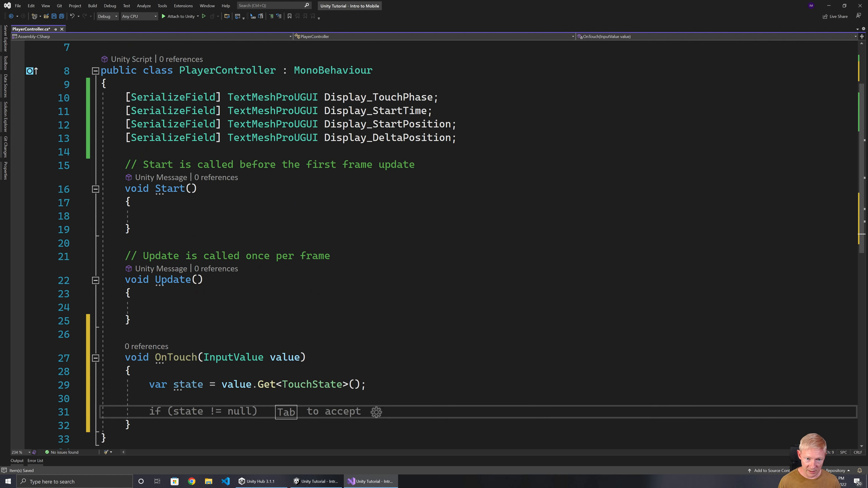
pyautogui.scroll(-1, 437, 240)
pyautogui.write('Di')
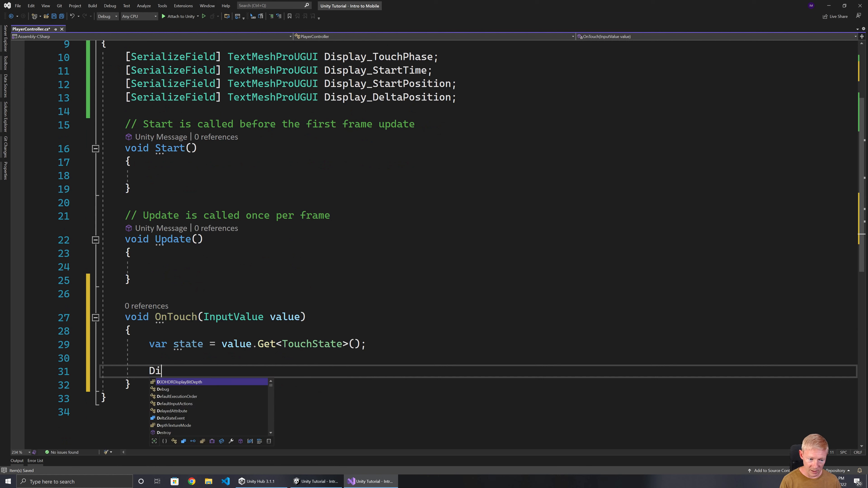
pyautogui.write('splay_Tou')
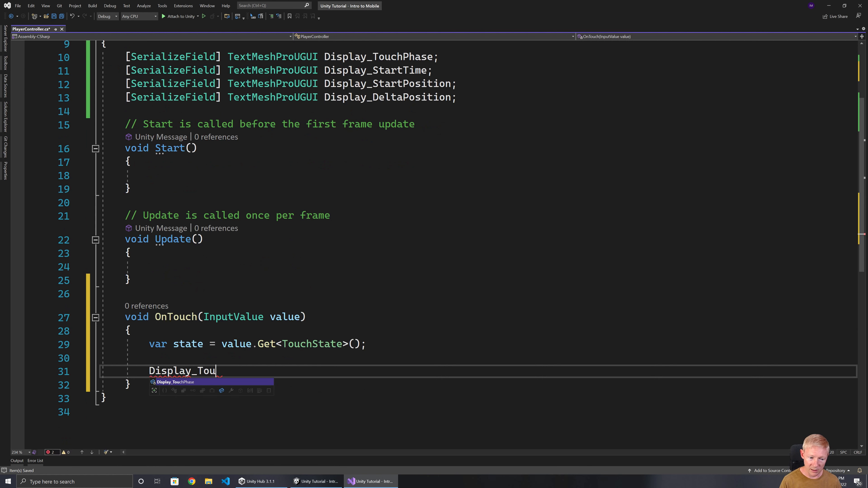
pyautogui.press('Tab')
pyautogui.write('.text')
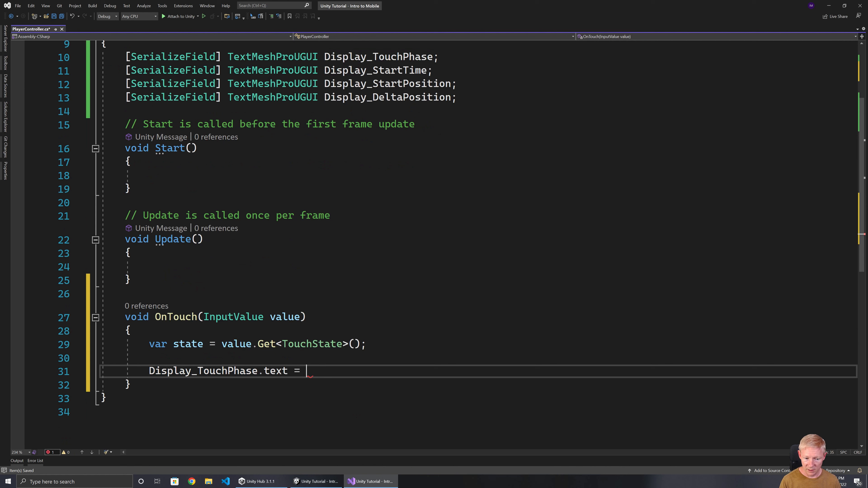
pyautogui.write(' = state.ph')
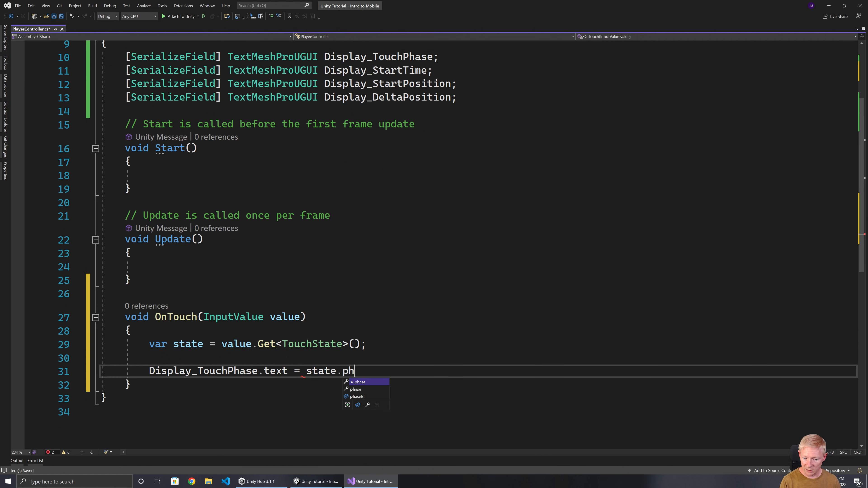
pyautogui.press('Tab')
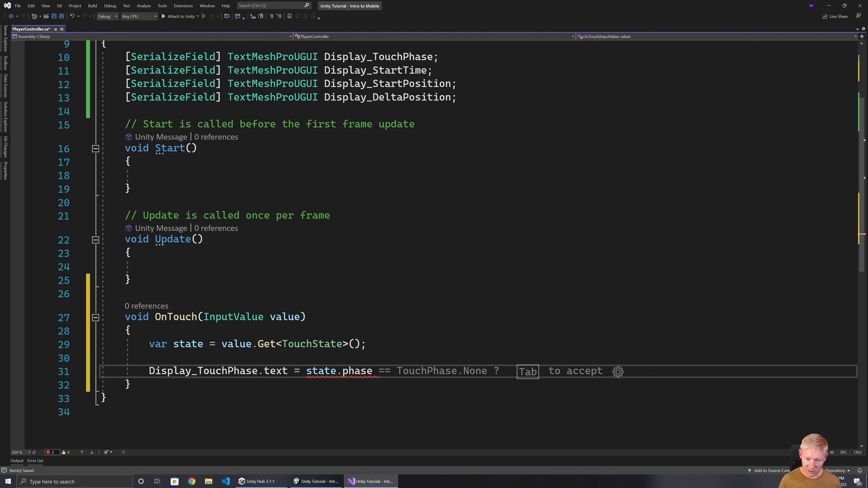
pyautogui.write('.To')
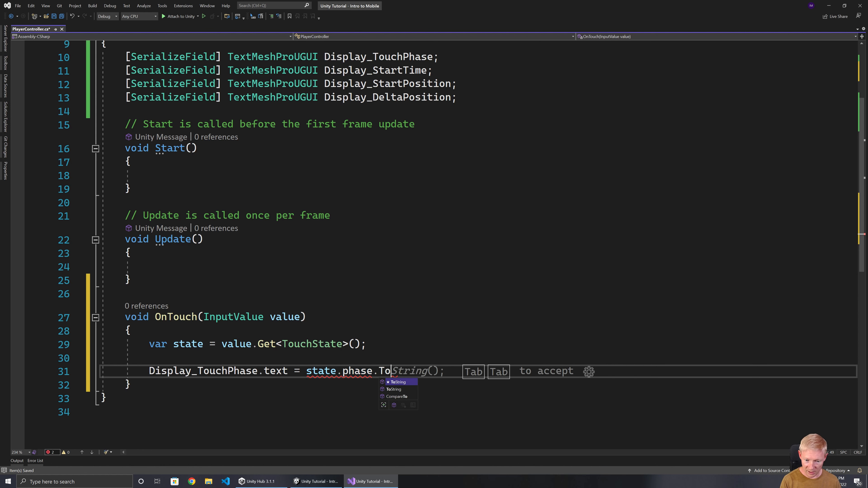
pyautogui.press('Tab')
pyautogui.write('();')
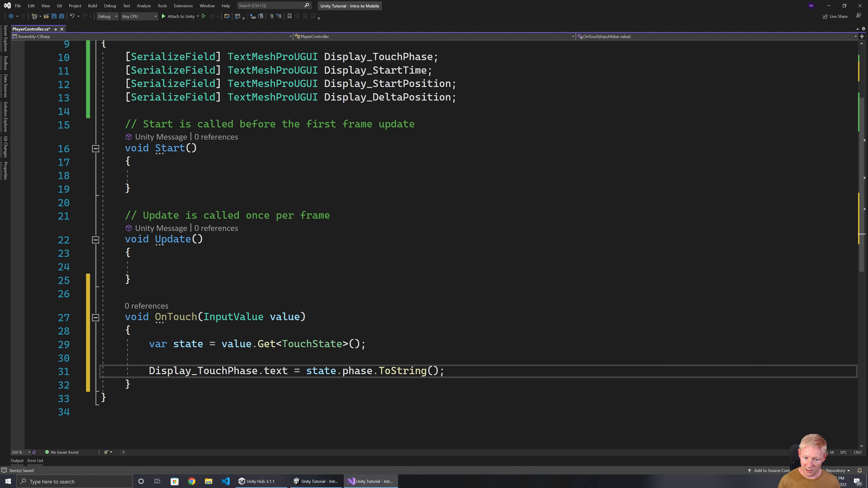
# Peek at the definition of phase, examine the TouchPhase enum's values, and close both definition views.
pyautogui.rightClick(359, 371)
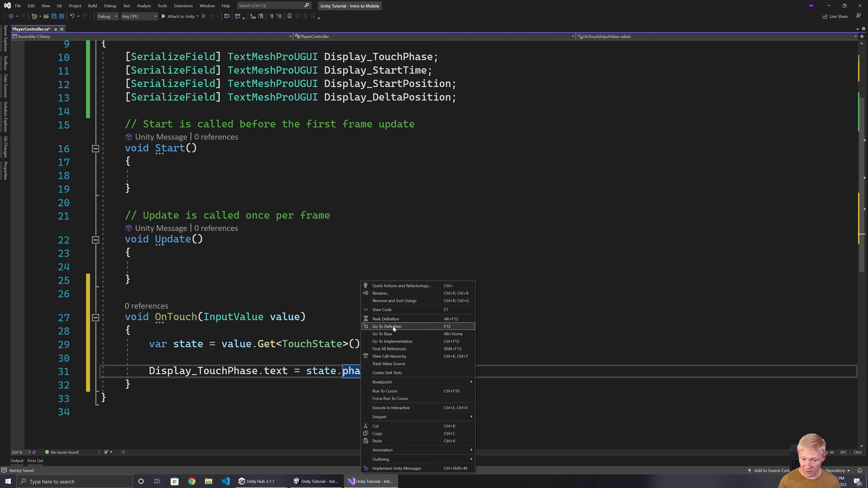
pyautogui.click(388, 319)
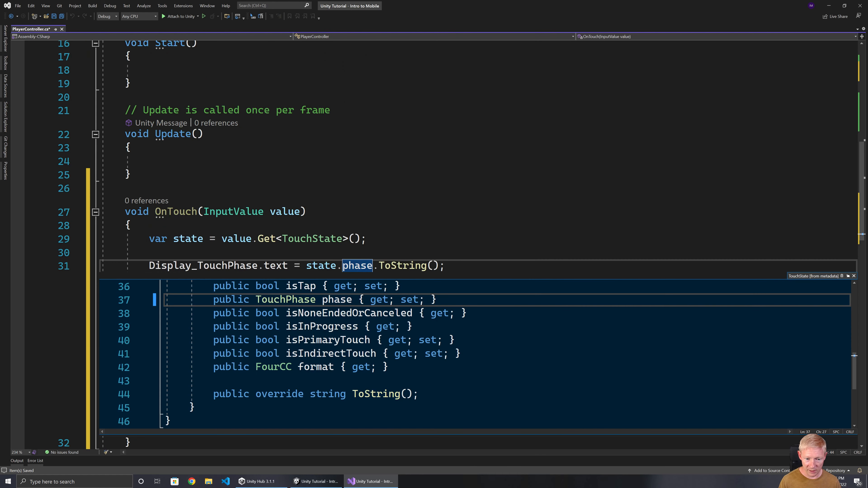
pyautogui.click(281, 300)
pyautogui.rightClick(279, 297)
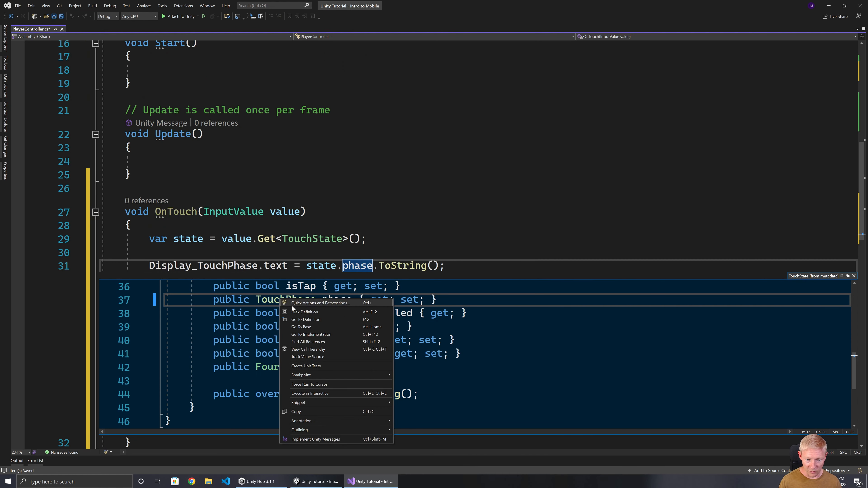
pyautogui.click(302, 318)
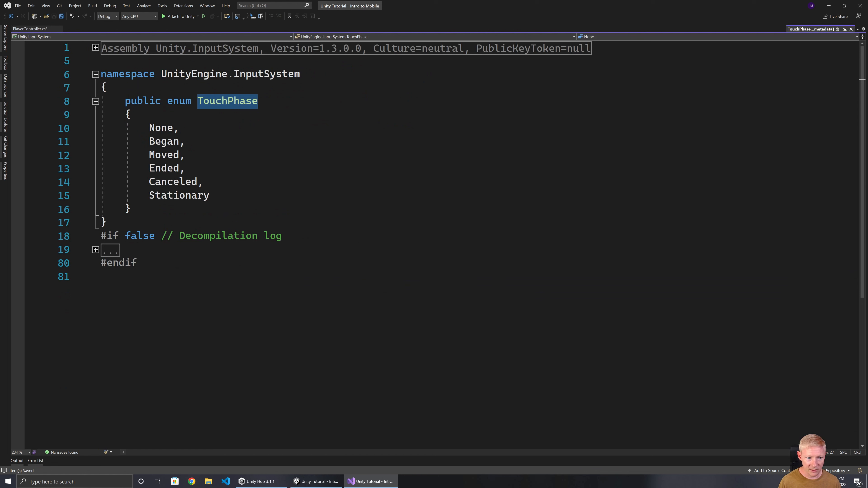
pyautogui.click(173, 128)
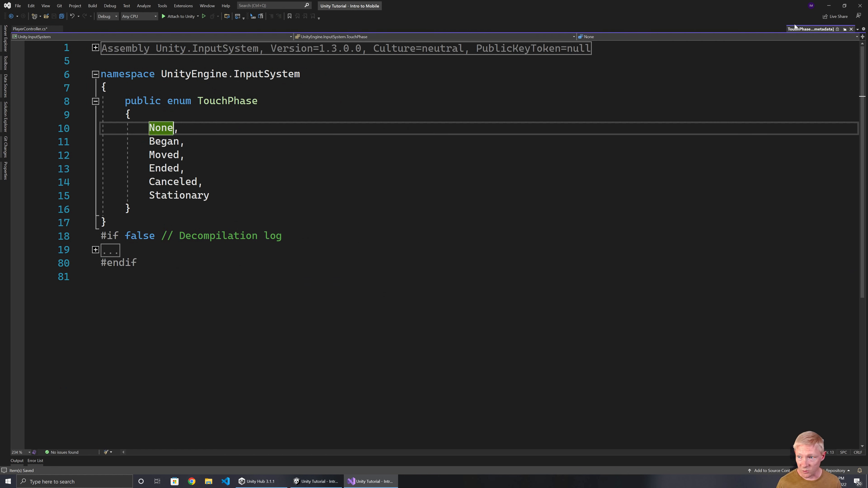
pyautogui.click(851, 28)
pyautogui.click(150, 161)
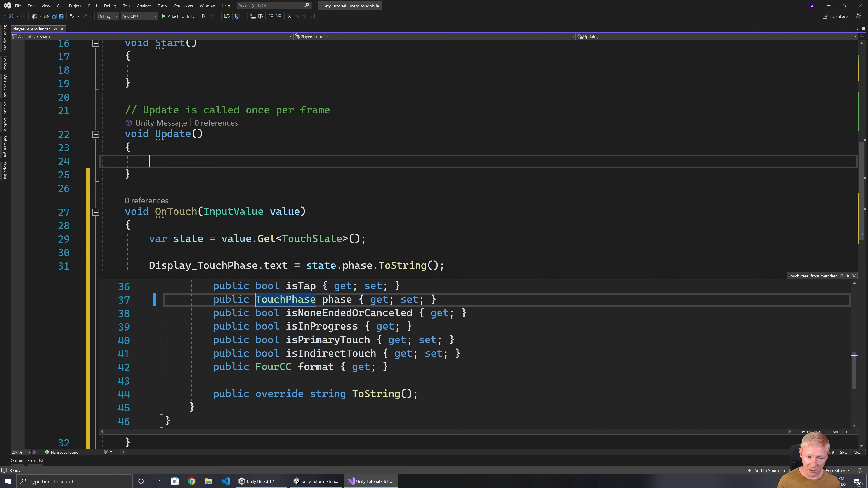
pyautogui.click(854, 276)
# Add the line "Display_StartTime.text = state.startTime.ToString();" below the touch phase line in OnTouch.
pyautogui.click(451, 266)
pyautogui.press('Return')
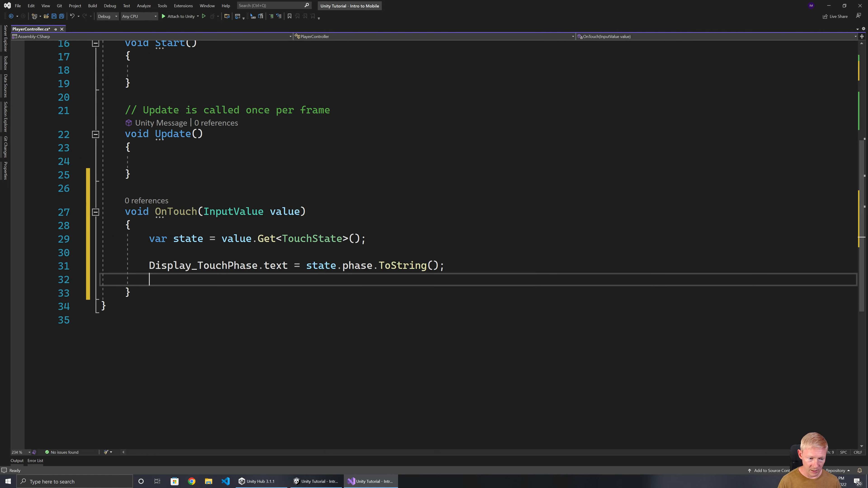
pyautogui.write('Display')
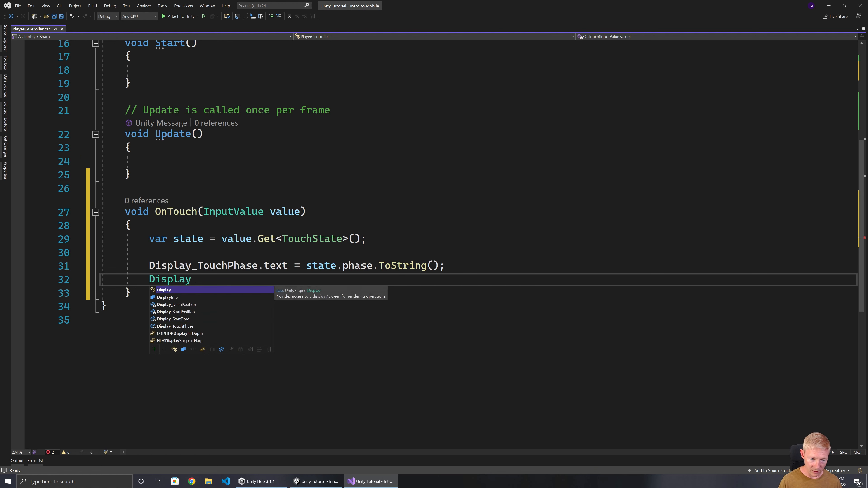
pyautogui.write('_StartTime')
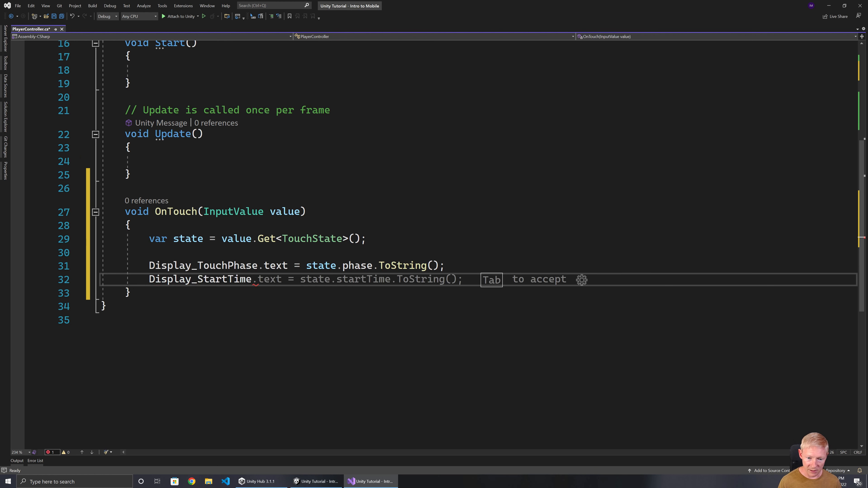
pyautogui.press('Tab')
pyautogui.click(378, 292)
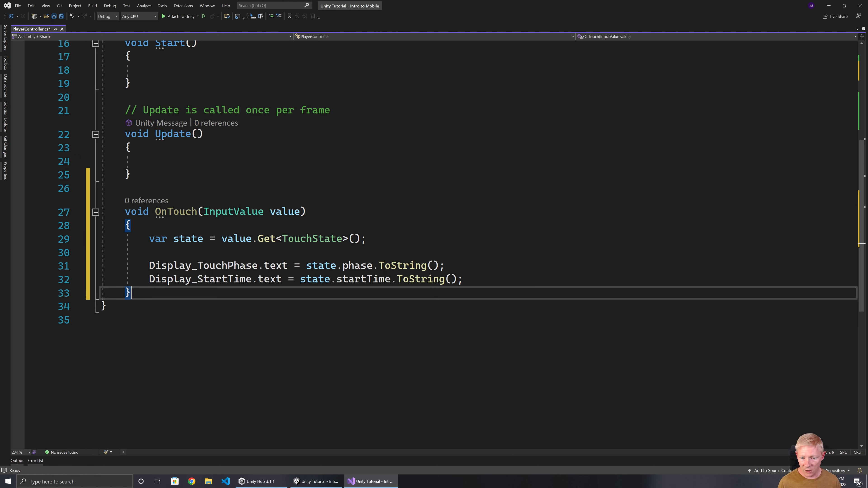
# Append the comment "// relative to Time.realtimeSinceStartupAsDouble" to the Display_StartTime line.
pyautogui.click(464, 280)
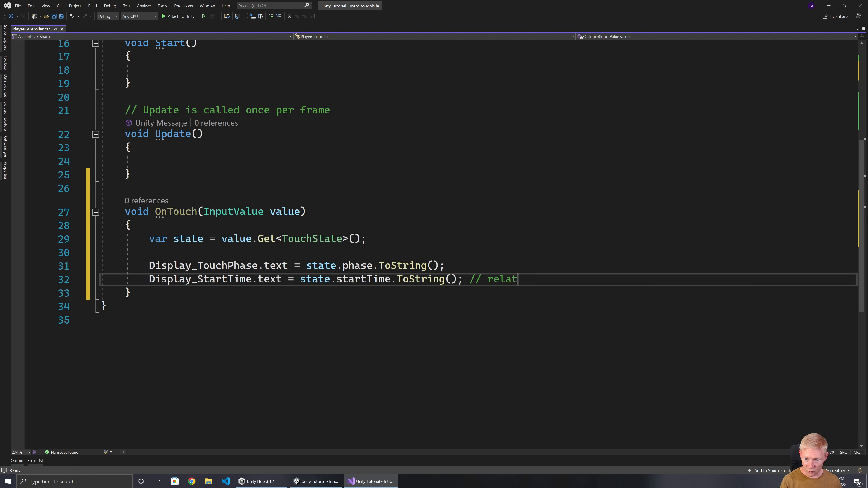
pyautogui.click(445, 266)
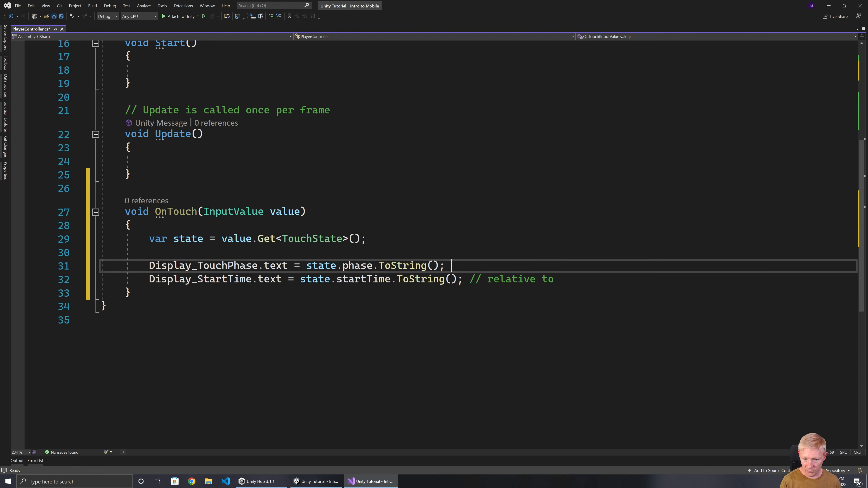
pyautogui.write('Time.rela')
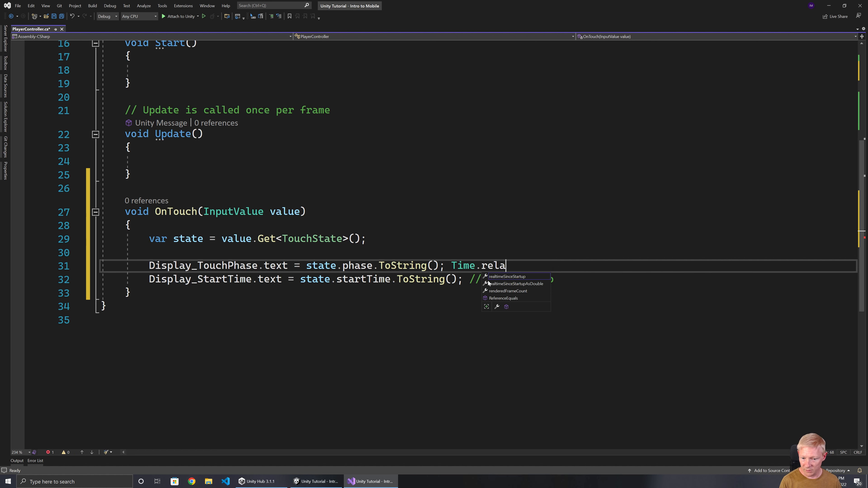
pyautogui.press('Down')
pyautogui.press('Tab')
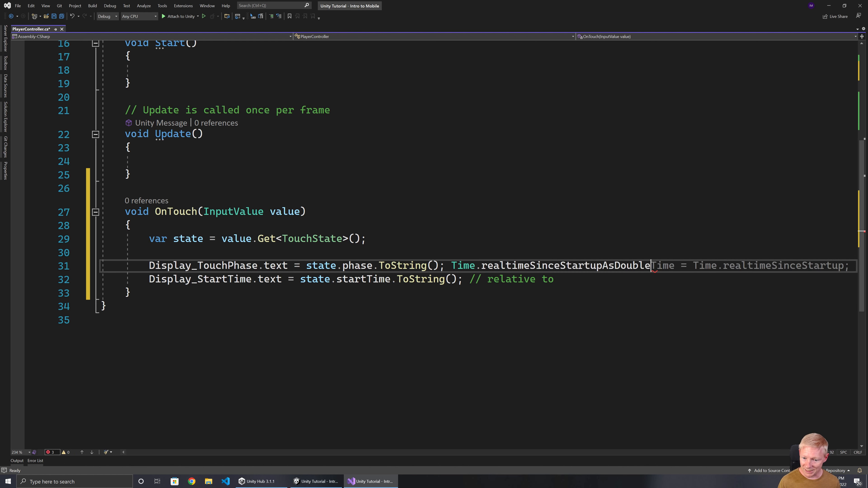
pyautogui.hotkey('ctrl', 'shift', 'Left')
pyautogui.hotkey('ctrl', 'shift', 'Left')
pyautogui.hotkey('ctrl', 'shift', 'Left')
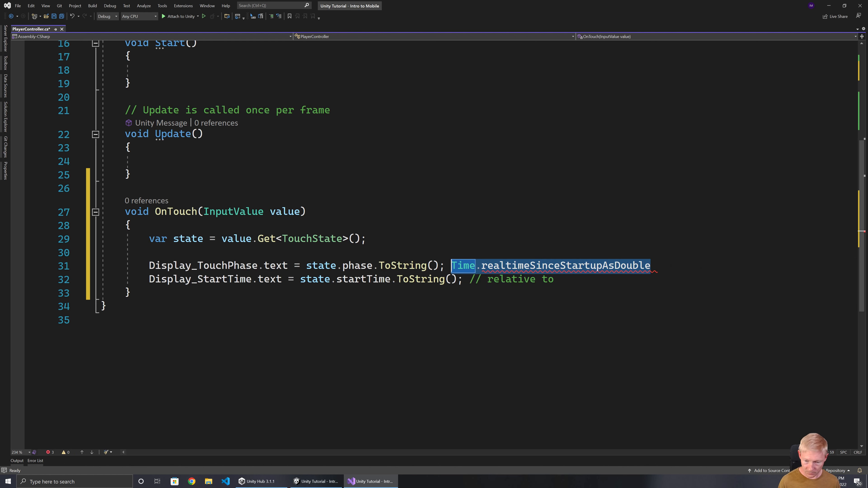
pyautogui.hotkey('ctrl', 'x')
pyautogui.press('Down')
pyautogui.press('End')
pyautogui.hotkey('ctrl', 'v')
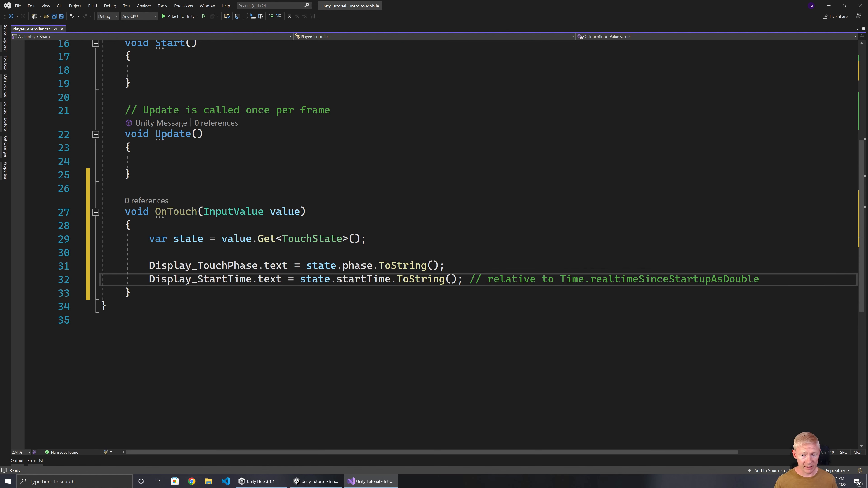
# Replace "relative to" with "based on" in the comment on the Display_StartTime line.
pyautogui.press('Down')
pyautogui.moveTo(560, 279); pyautogui.dragTo(760, 279)
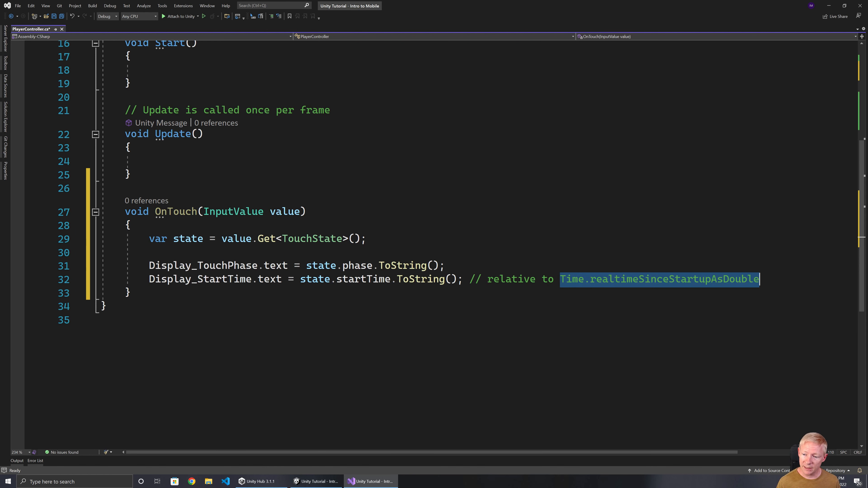
pyautogui.click(131, 293)
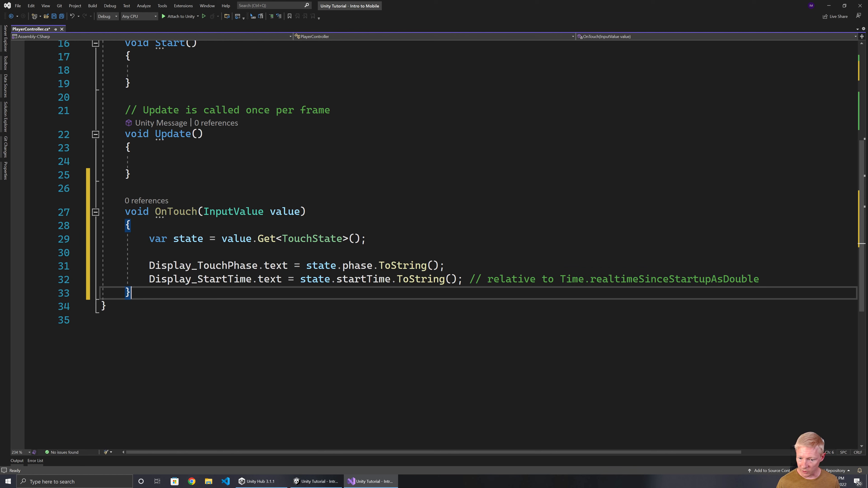
pyautogui.moveTo(488, 280); pyautogui.dragTo(555, 280)
pyautogui.write('based on')
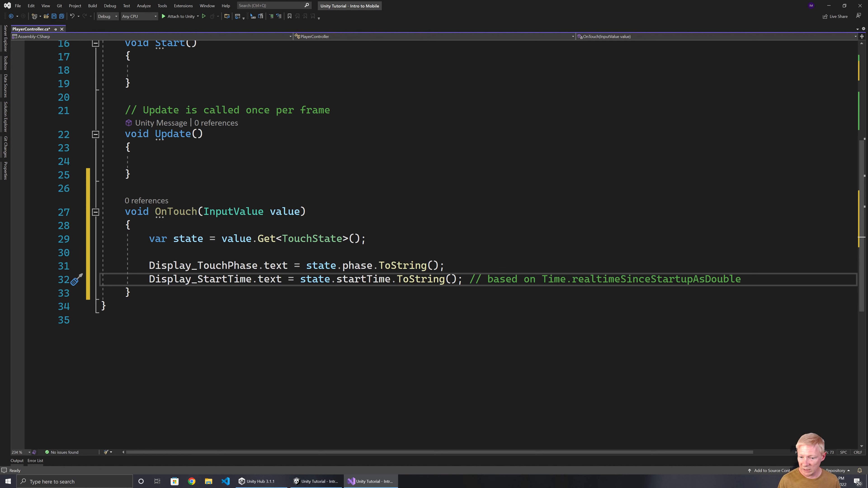
pyautogui.hotkey('shift', 'End')
pyautogui.click(671, 285)
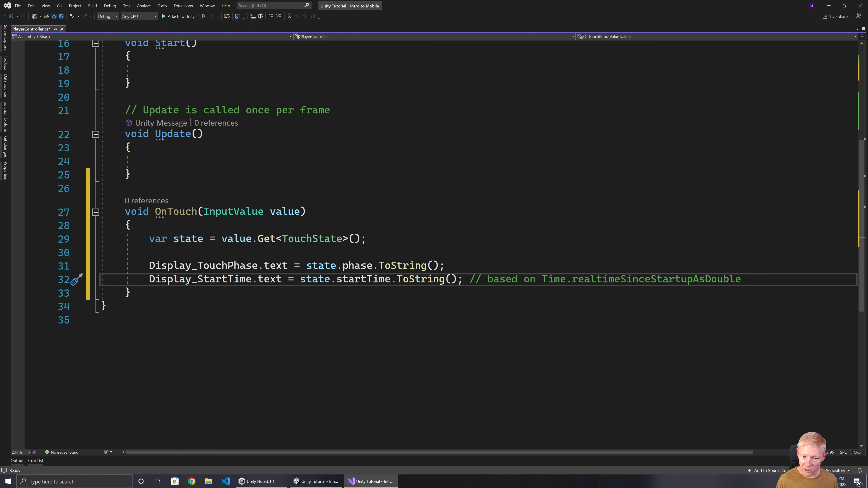
pyautogui.doubleClick(378, 279)
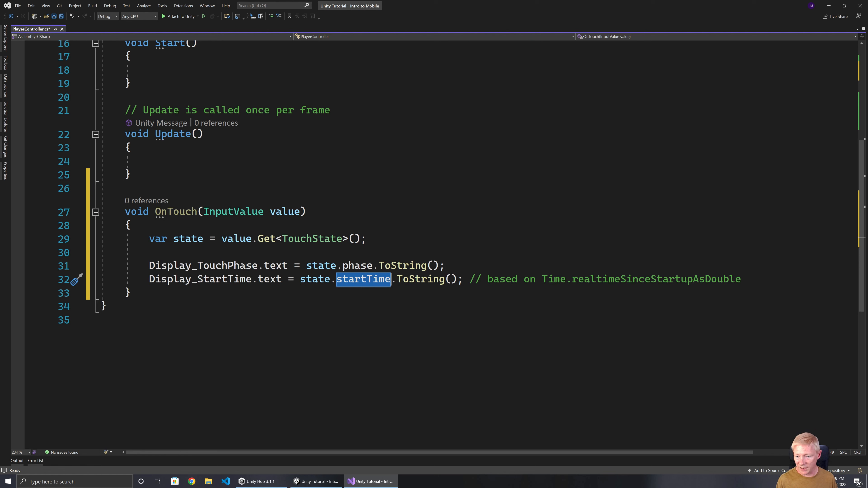
# Save the PlayerController script with the commented Display_StartTime line.
pyautogui.doubleClick(632, 280)
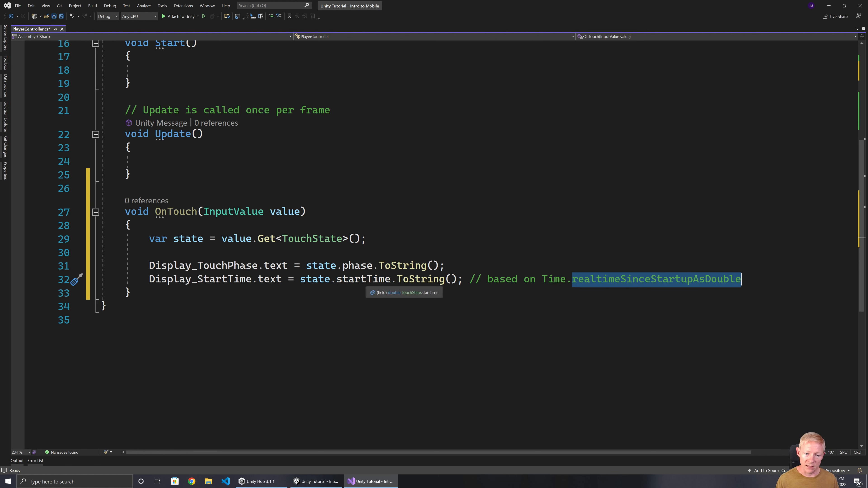
pyautogui.click(366, 279)
pyautogui.doubleClick(365, 279)
pyautogui.hotkey('ctrl', 's')
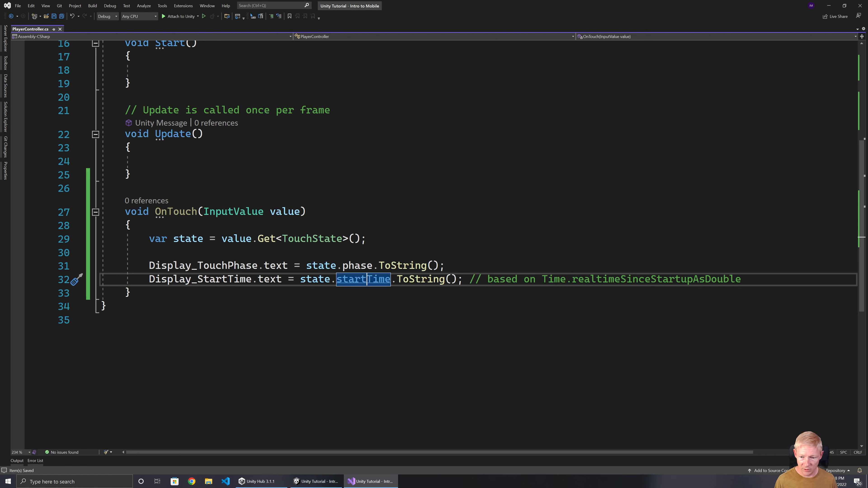
pyautogui.click(620, 279)
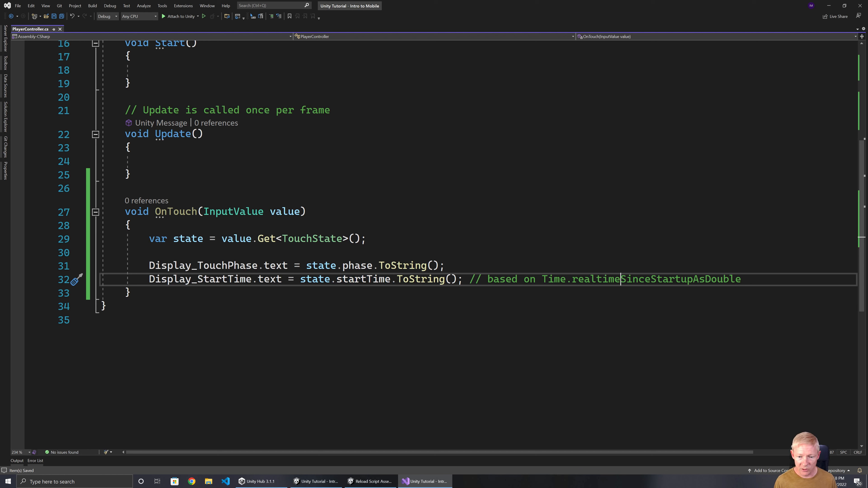
pyautogui.moveTo(487, 279); pyautogui.dragTo(741, 279)
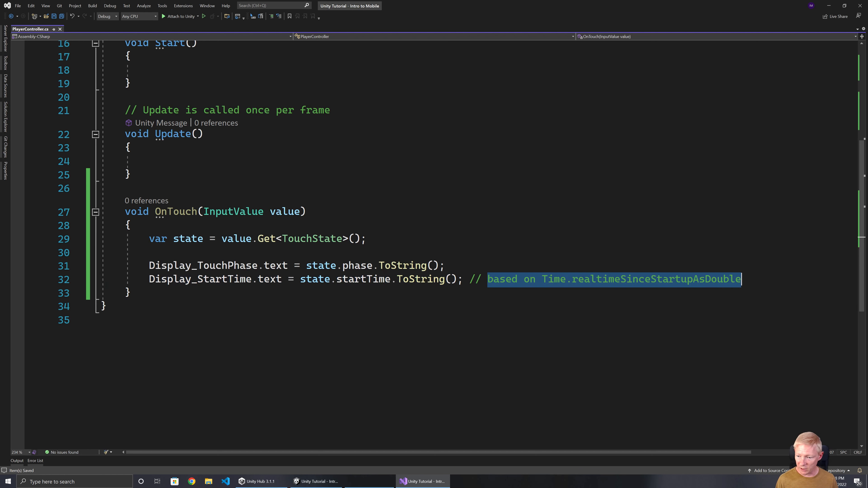
pyautogui.doubleClick(724, 279)
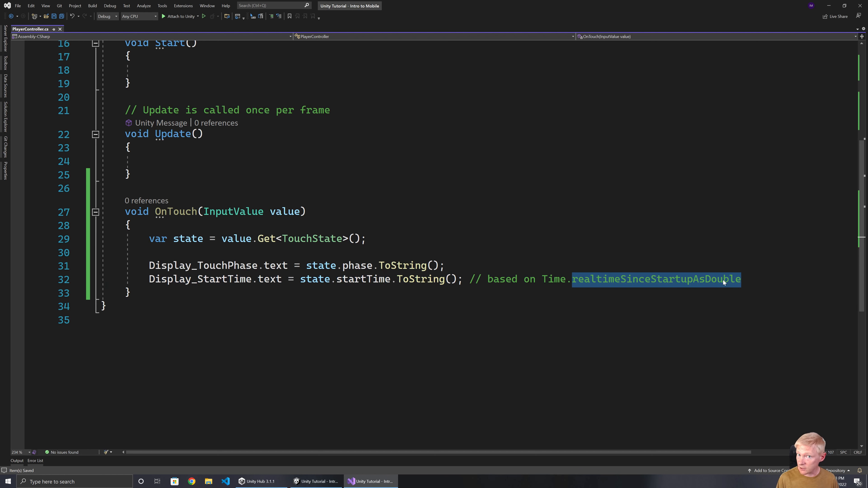
# Add the line "Display_StartPosition.text = state.startPosition.ToString();" below the Display_StartTime line in OnTouch.
pyautogui.click(603, 279)
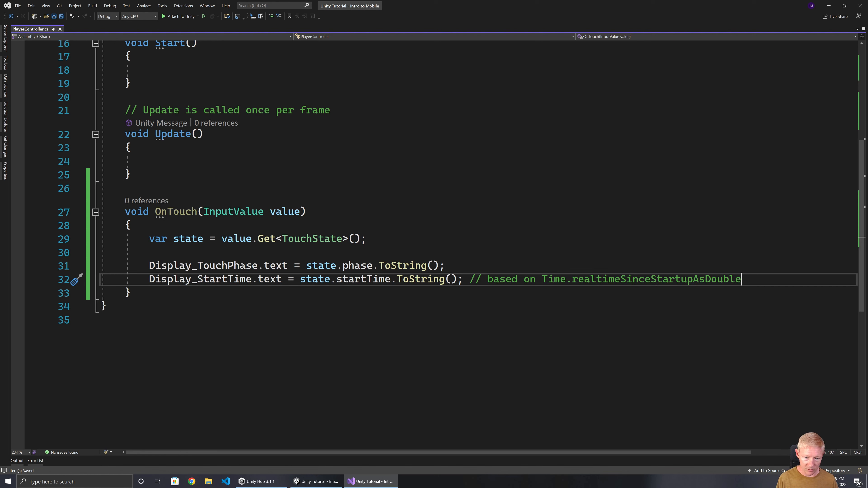
pyautogui.press('Return')
pyautogui.write('Displ')
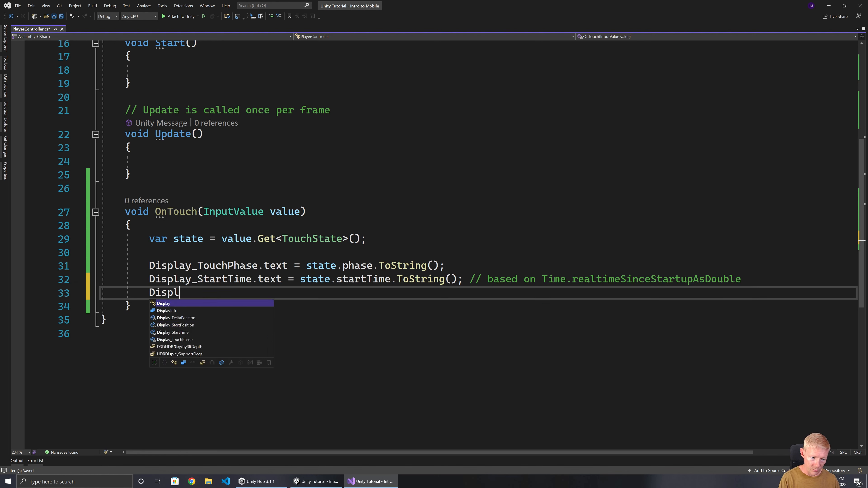
pyautogui.write('ay_StartPosition')
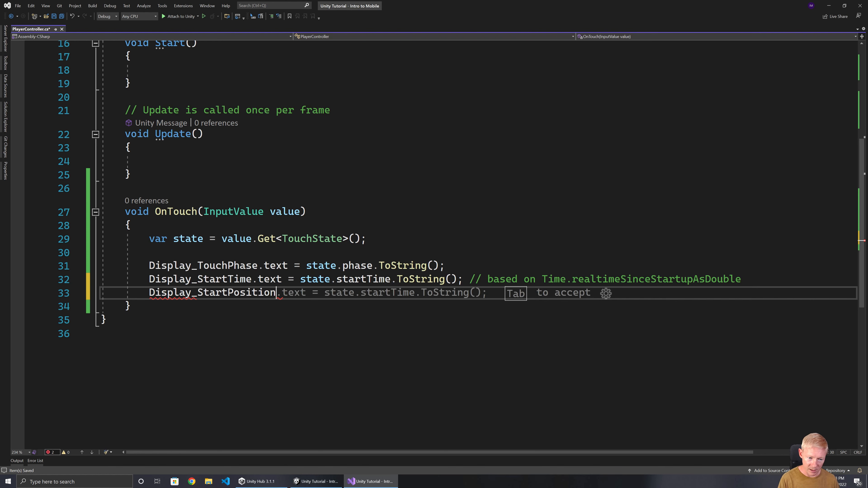
pyautogui.write('.te')
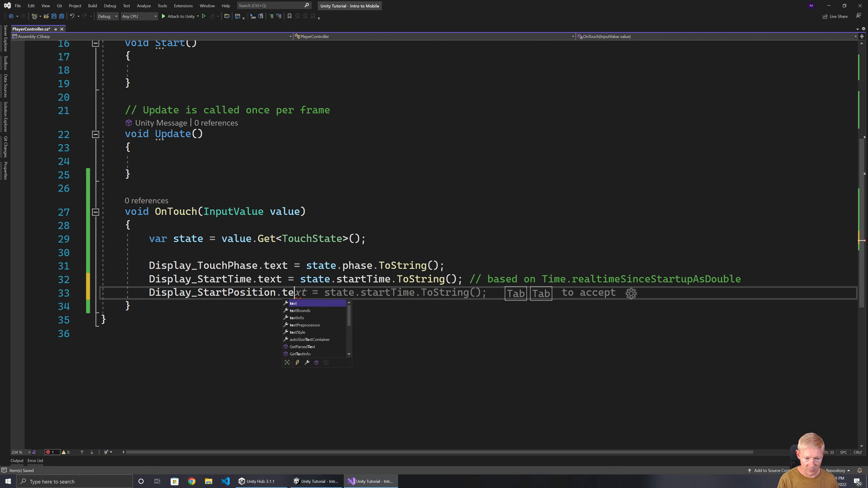
pyautogui.write('xt = state.')
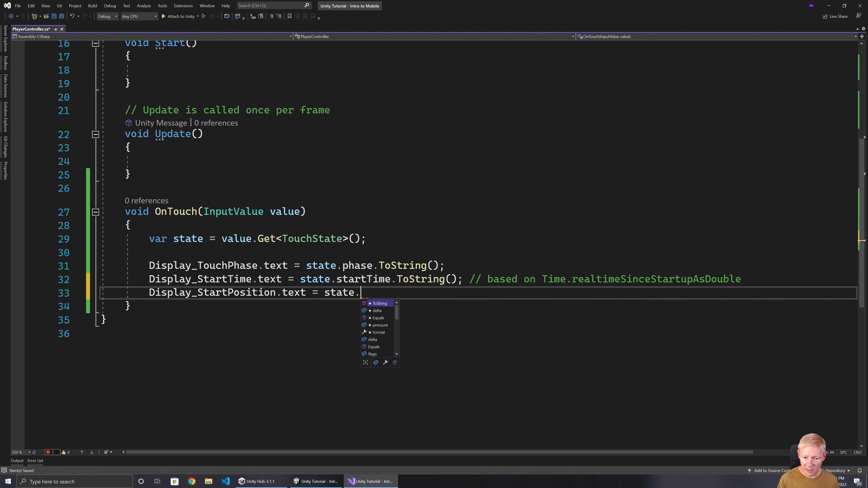
pyautogui.scroll(-5, 379, 331)
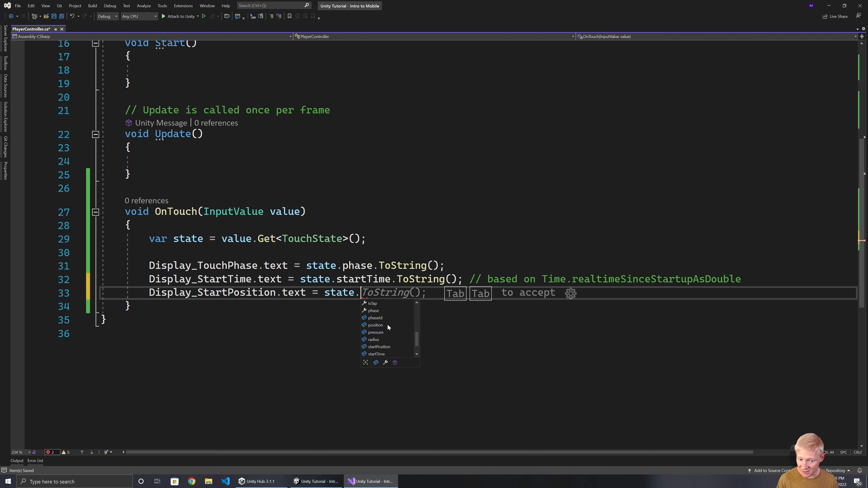
pyautogui.write('star')
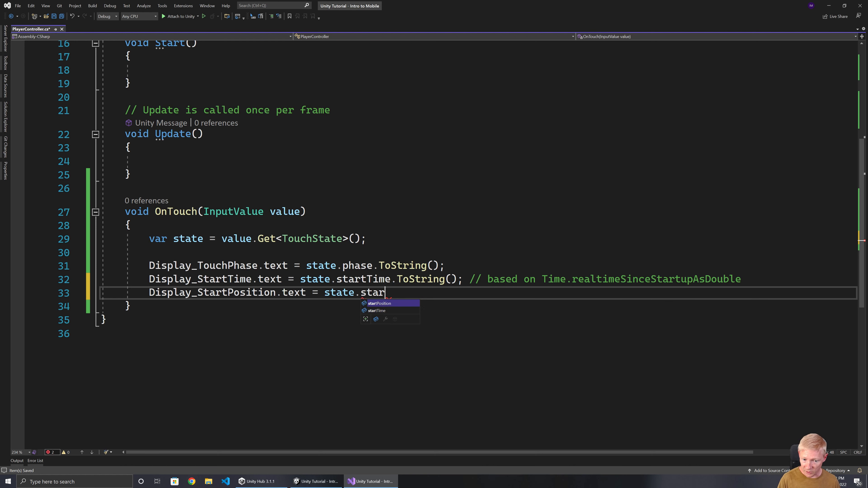
pyautogui.press('Up')
pyautogui.press('Tab')
pyautogui.write('.To')
pyautogui.press('Tab')
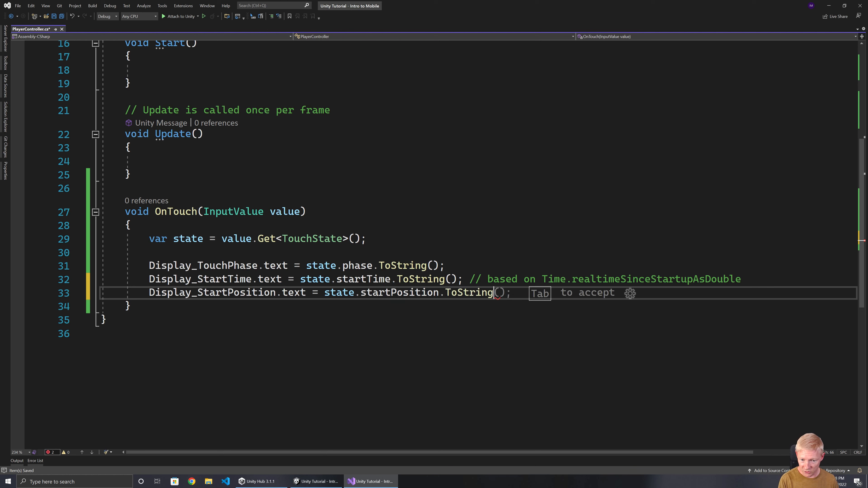
pyautogui.write('();')
# Add the line "Display_DeltaPosition.text = state.delta.ToString();" below the Display_StartPosition line in OnTouch.
pyautogui.press('Return')
pyautogui.write('Display_P')
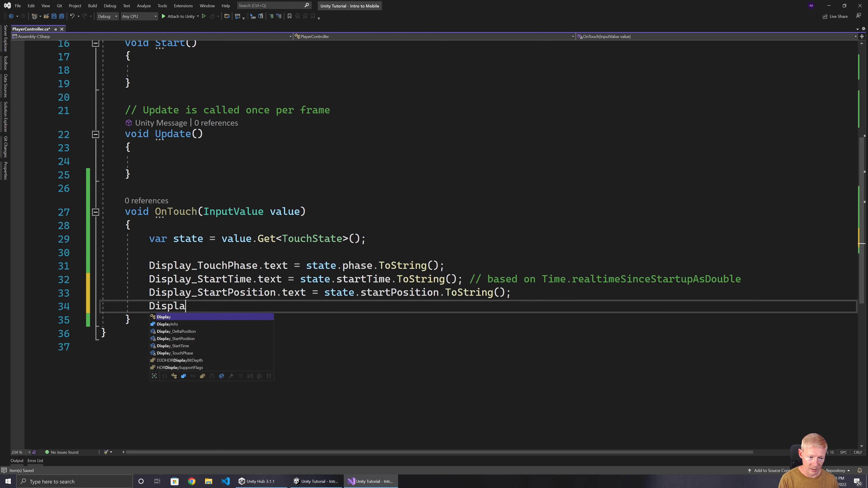
pyautogui.press('BackSpace')
pyautogui.press('BackSpace')
pyautogui.press('BackSpace')
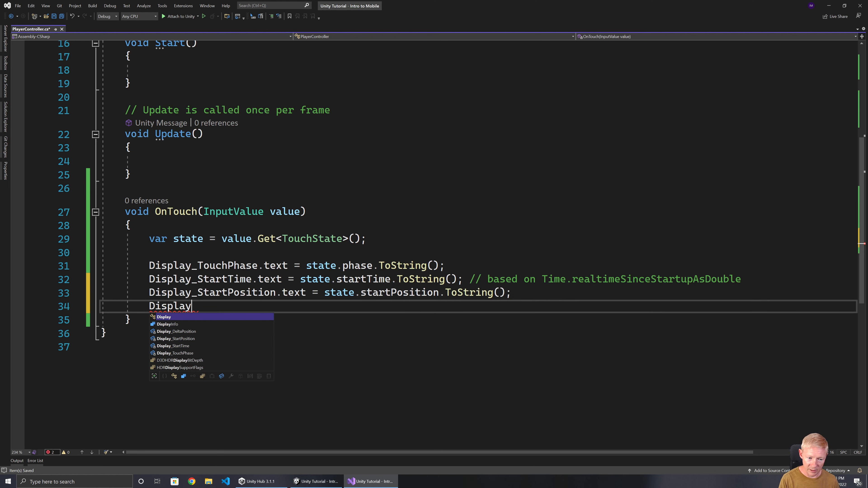
pyautogui.write('y_D')
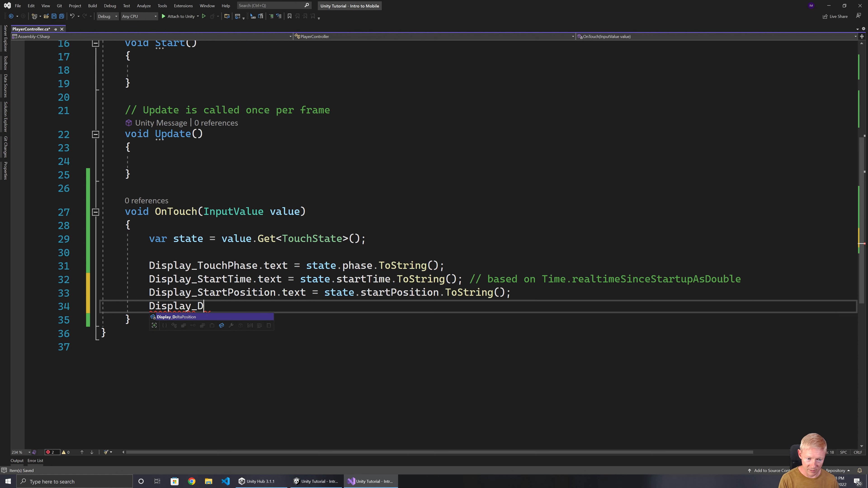
pyautogui.press('Tab')
pyautogui.write('.text')
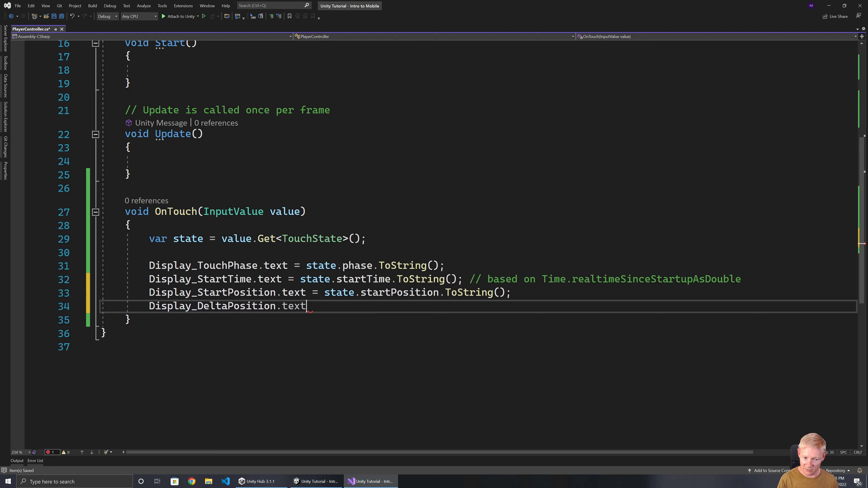
pyautogui.write(' = state.d')
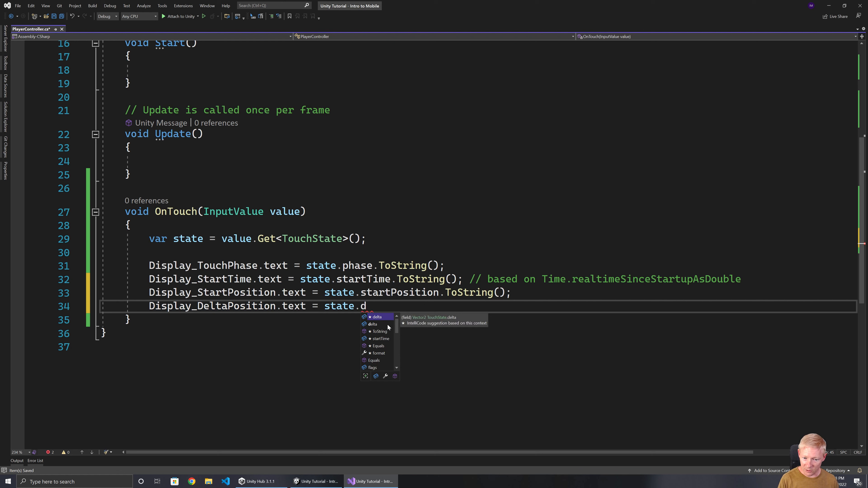
pyautogui.press('Tab')
pyautogui.write('.ToString(')
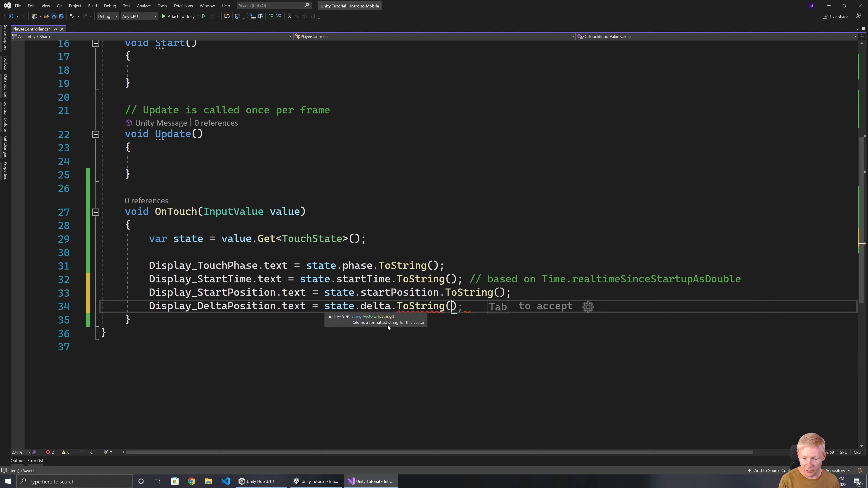
pyautogui.press('Tab')
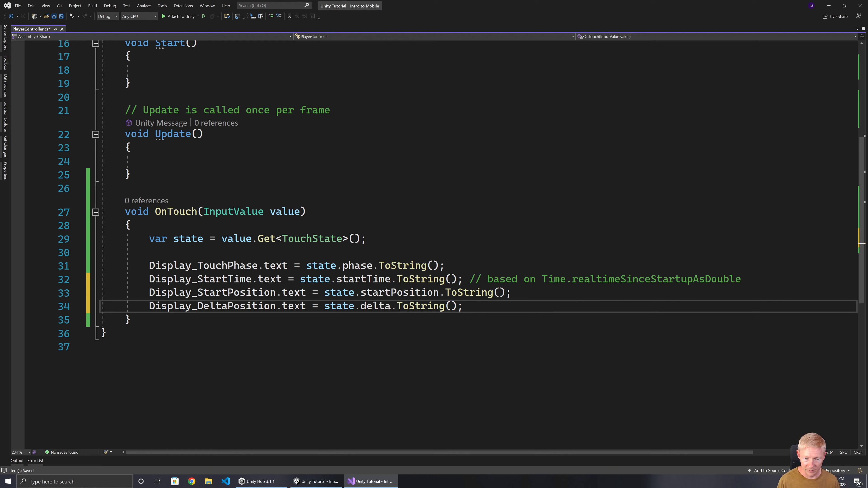
# Save the PlayerController script and place the text cursor at the end of the "var state" line.
pyautogui.press('Up')
pyautogui.press('Up')
pyautogui.press('Up')
pyautogui.press('Up')
pyautogui.press('Up')
pyautogui.press('Up')
pyautogui.press('Up')
pyautogui.hotkey('ctrl', 's')
pyautogui.click(367, 238)
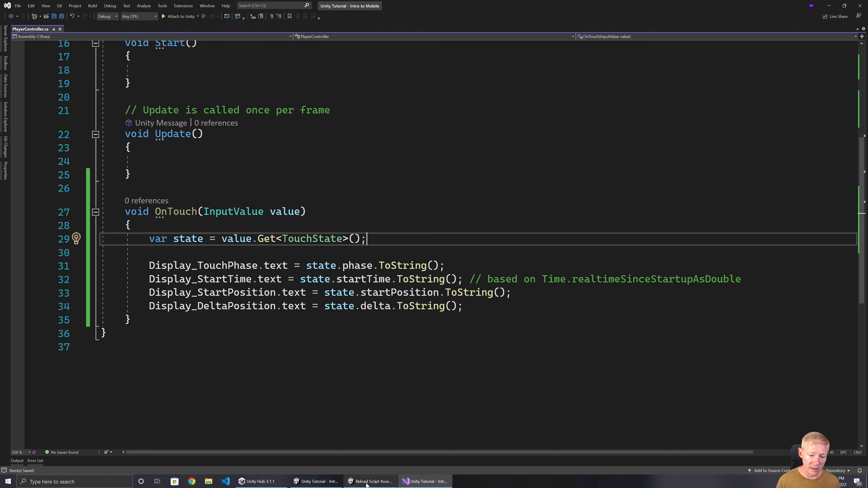
# Switch to the Unity editor, open the Input Debugger from the Player Input component and dock it beside the Console.
pyautogui.click(319, 482)
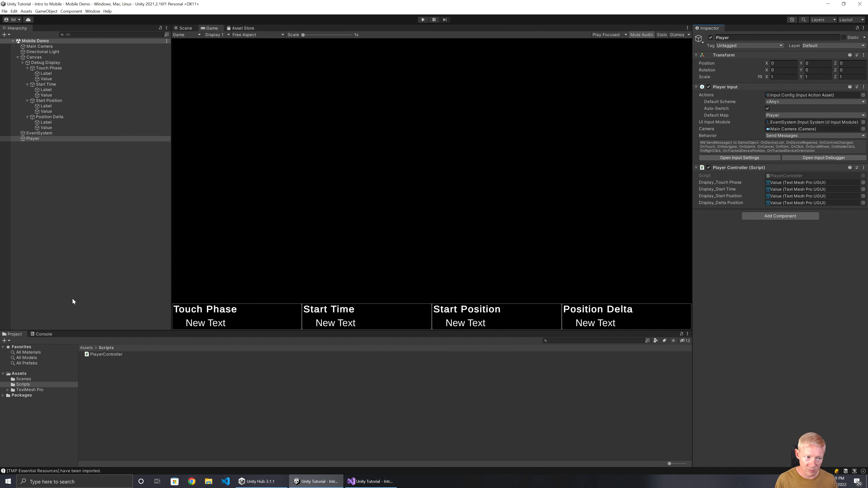
pyautogui.click(820, 157)
pyautogui.moveTo(394, 219); pyautogui.dragTo(66, 336)
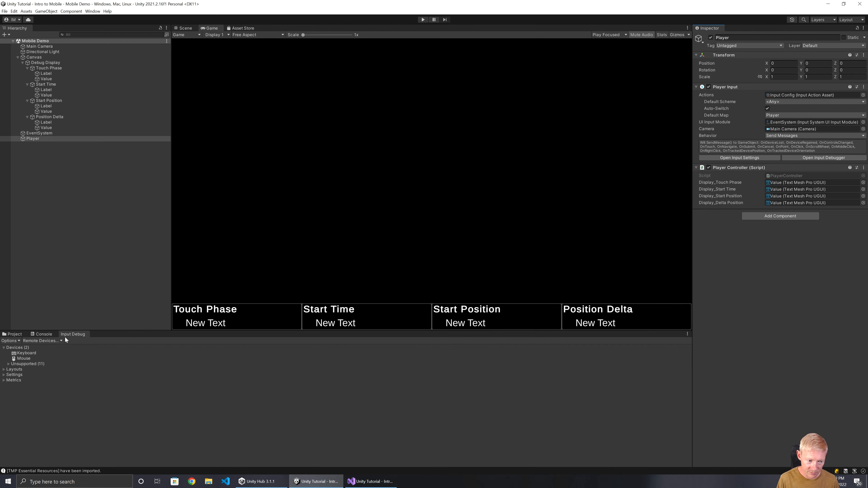
# Examine the Input Debugger's unsupported devices and its options, including simulating touch input from mouse or pen.
pyautogui.click(8, 364)
pyautogui.click(8, 364)
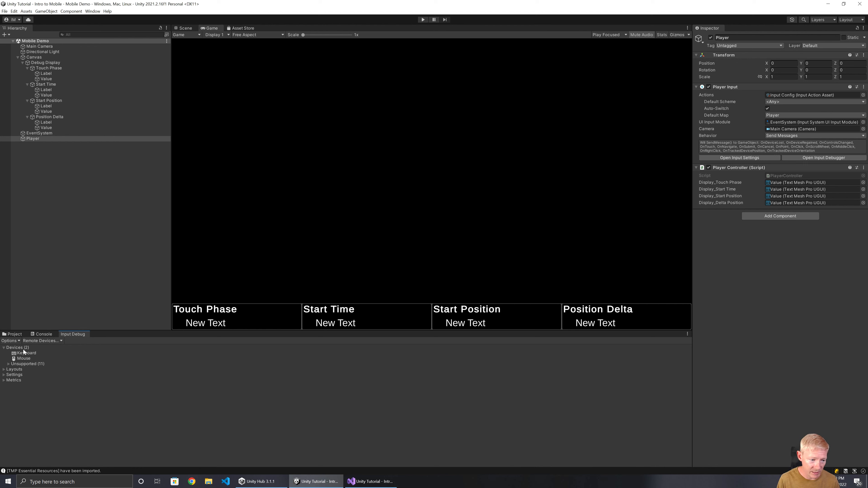
pyautogui.click(9, 341)
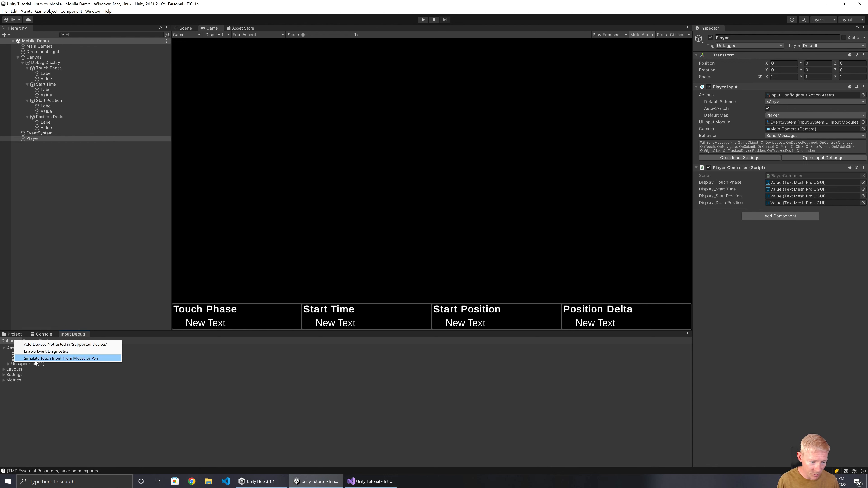
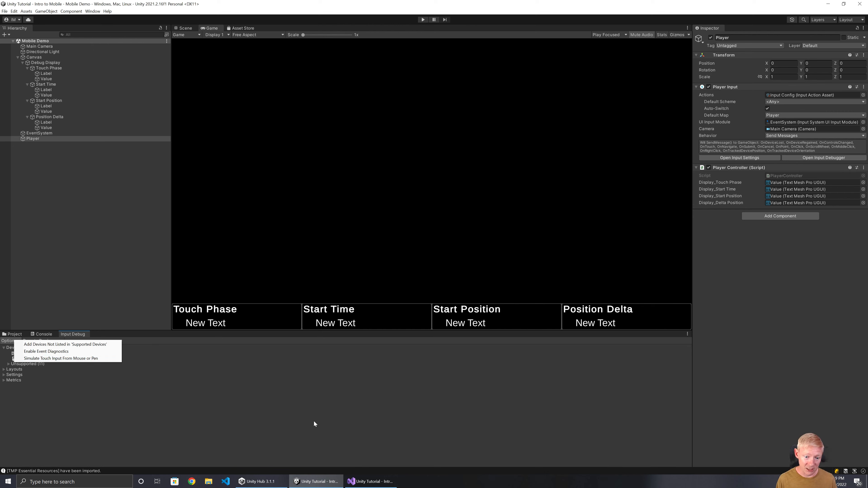
# Switch to Visual Studio and add an empty "if (SystemInfo.deviceType == DeviceType.Desktop)" block with braces inside Start.
pyautogui.click(362, 482)
pyautogui.scroll(3, 434, 243)
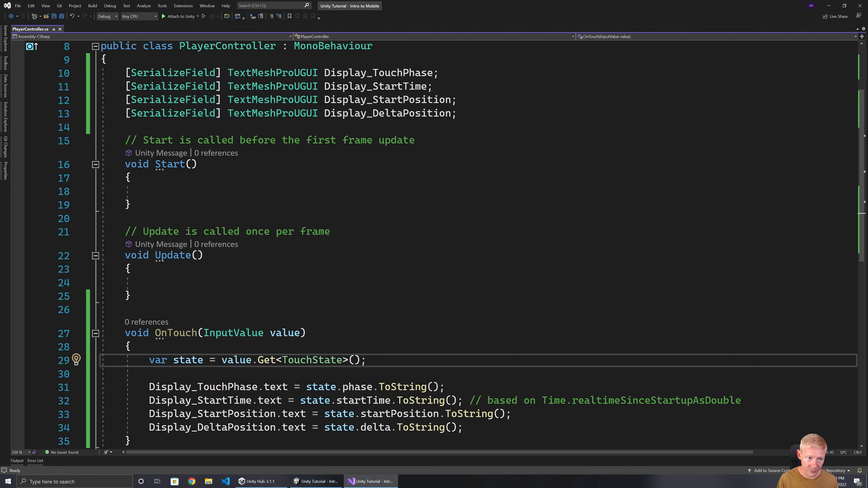
pyautogui.click(149, 192)
pyautogui.write('if ')
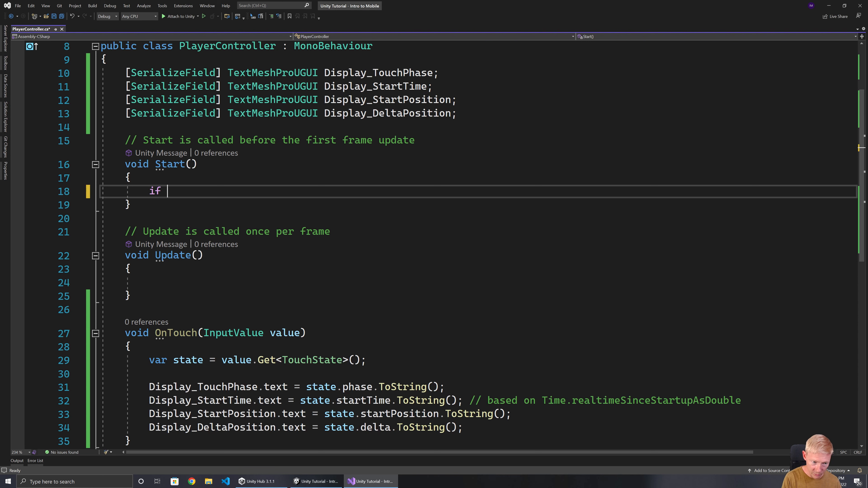
pyautogui.write('(SystemIn')
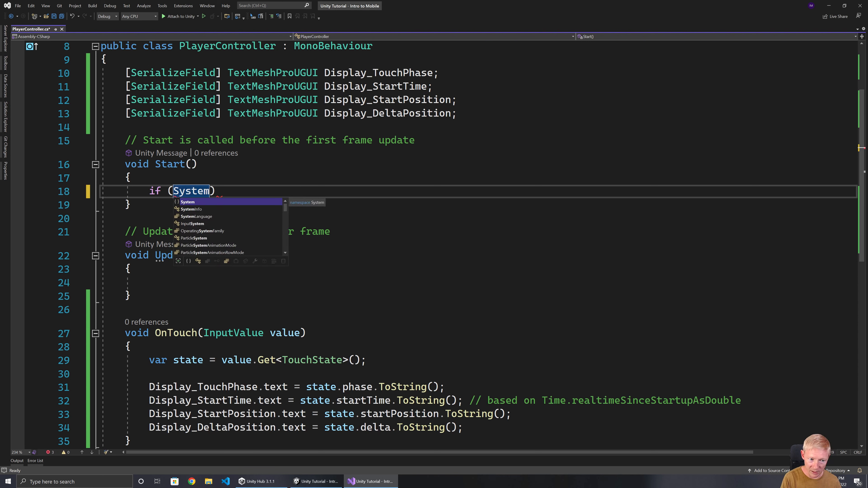
pyautogui.write('fo.de')
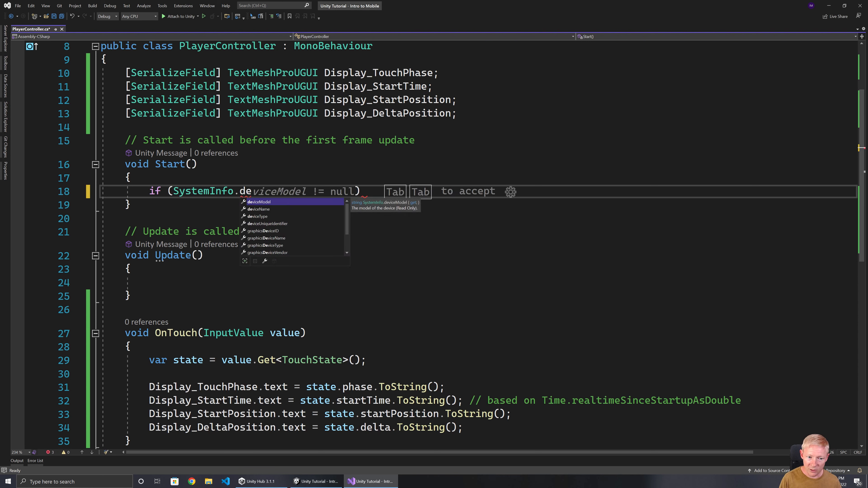
pyautogui.press('Tab')
pyautogui.write('== Dev')
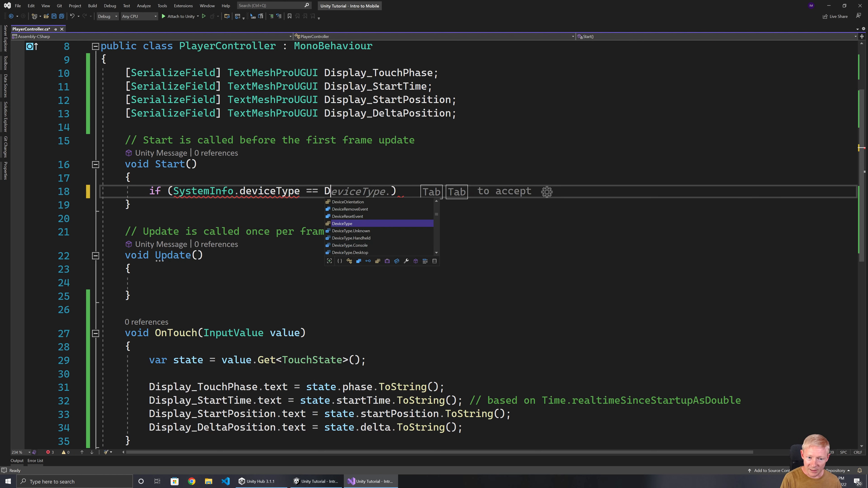
pyautogui.press('Tab')
pyautogui.write('.D')
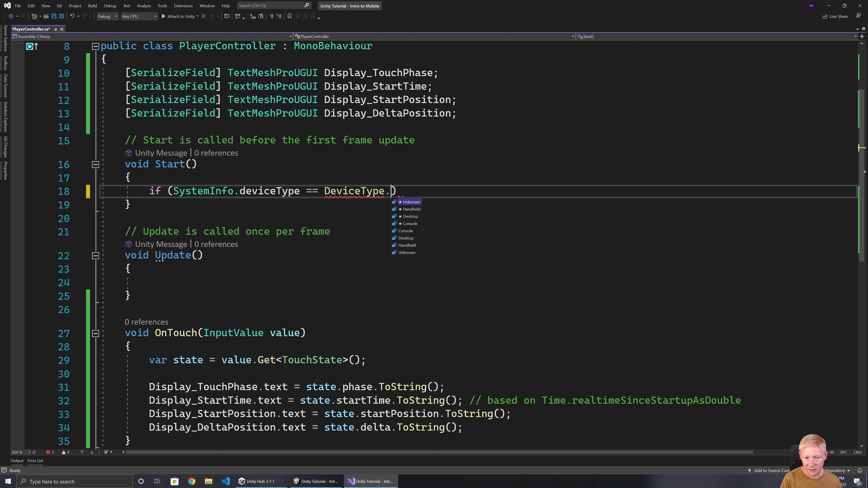
pyautogui.press('Tab')
pyautogui.press('End')
pyautogui.press('Return')
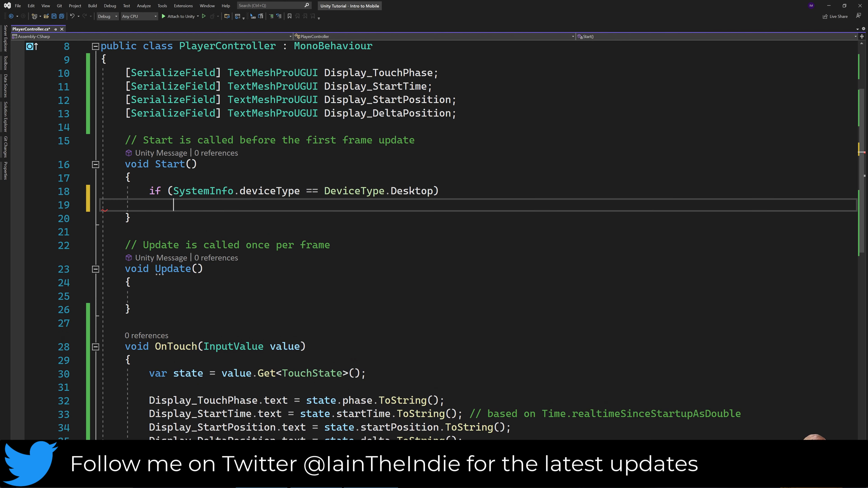
pyautogui.write('{')
pyautogui.press('Return')
# Add the line "using UnityEngine.InputSystem.EnhancedTouch;" below the existing using directives of the PlayerController script.
pyautogui.scroll(2, 434, 239)
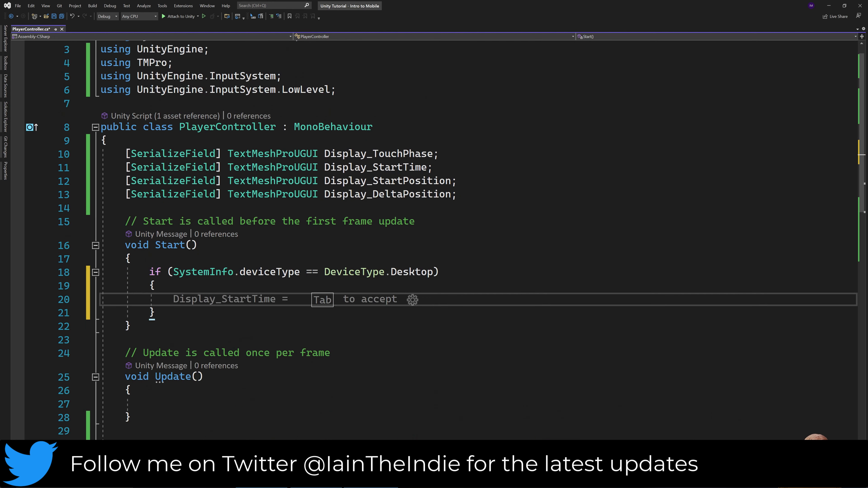
pyautogui.click(335, 90)
pyautogui.press('Return')
pyautogui.write('u')
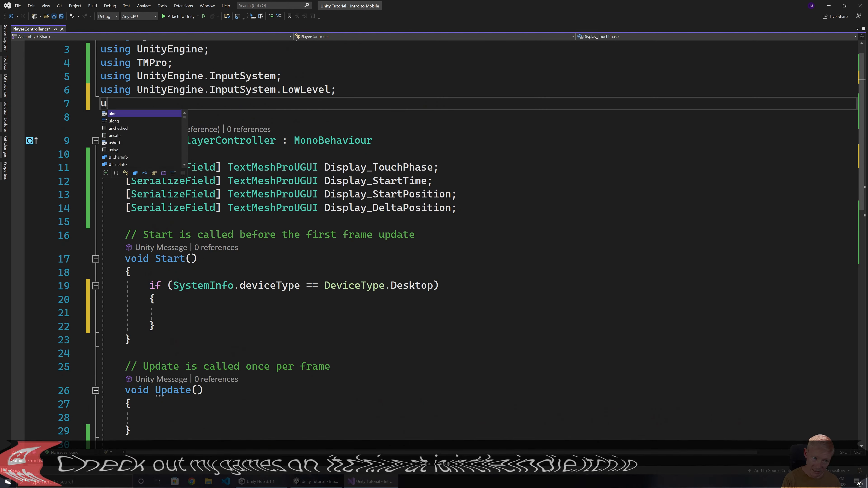
pyautogui.write('sing UnityEn')
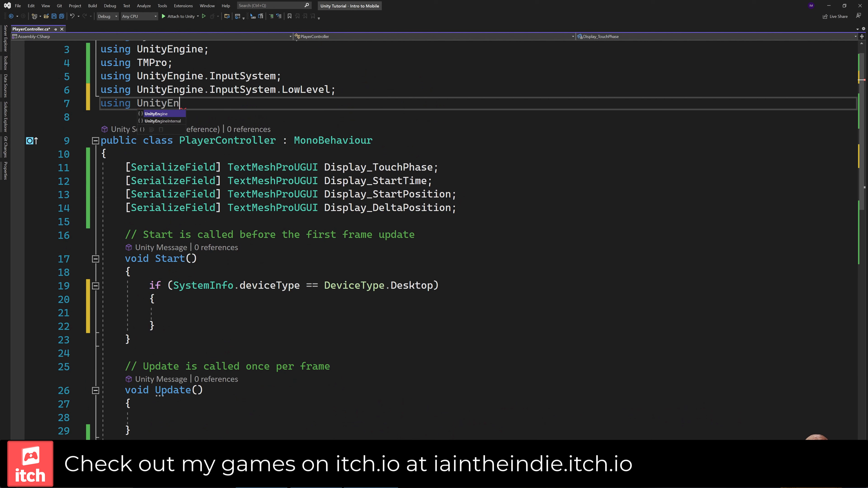
pyautogui.write('gine.InputSystem.E')
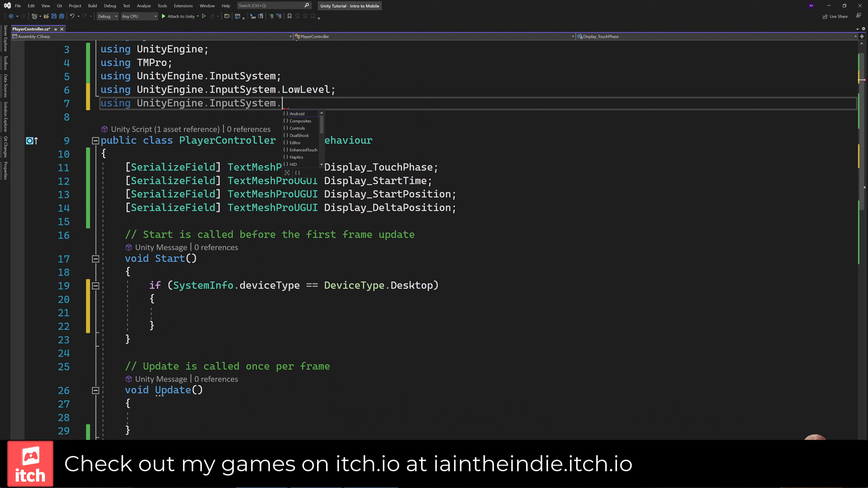
pyautogui.press('Tab')
pyautogui.press('BackSpace')
pyautogui.press('BackSpace')
pyautogui.press('BackSpace')
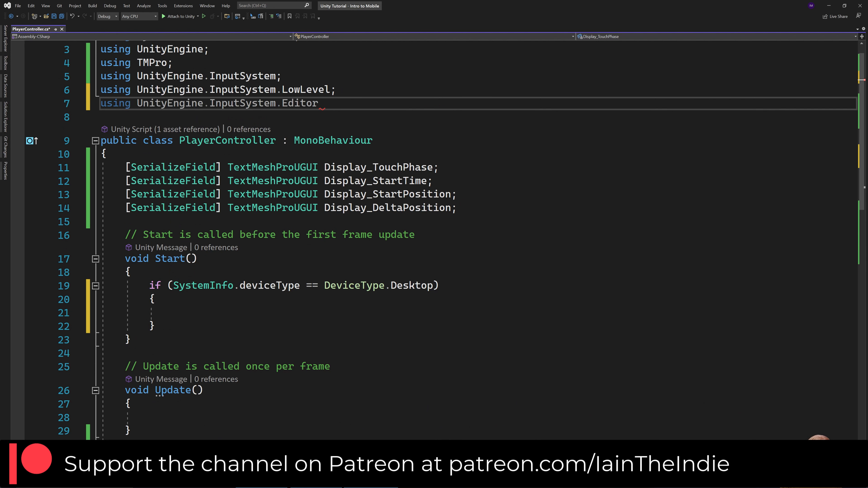
pyautogui.press('BackSpace')
pyautogui.press('BackSpace')
pyautogui.write('nhancedTouch;')
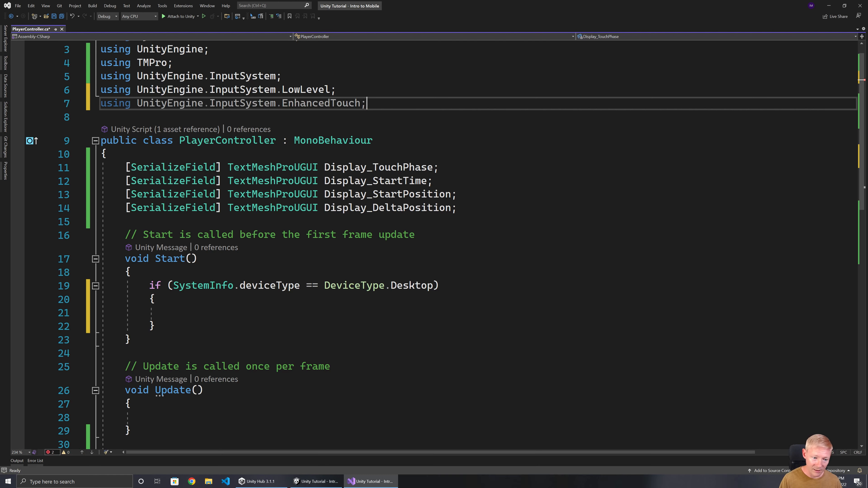
# Add the call "TouchSimulation.Enable();" inside the desktop device check in Start.
pyautogui.click(174, 313)
pyautogui.write('Touch')
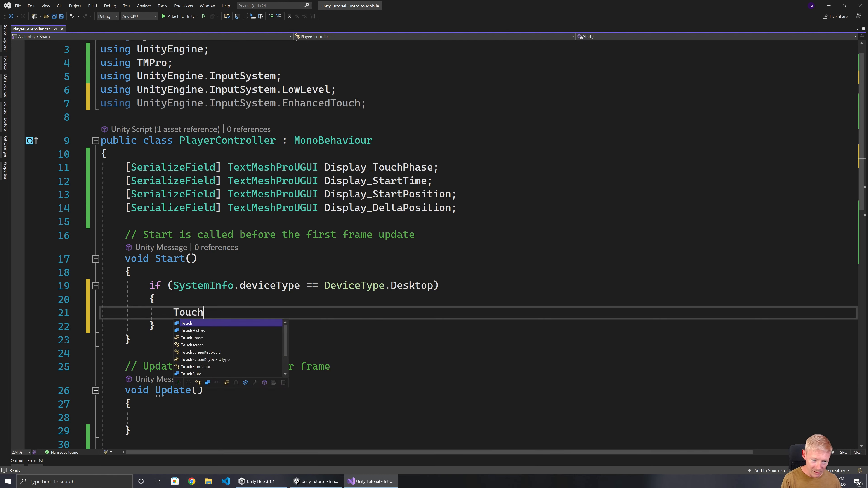
pyautogui.write('Simulation.')
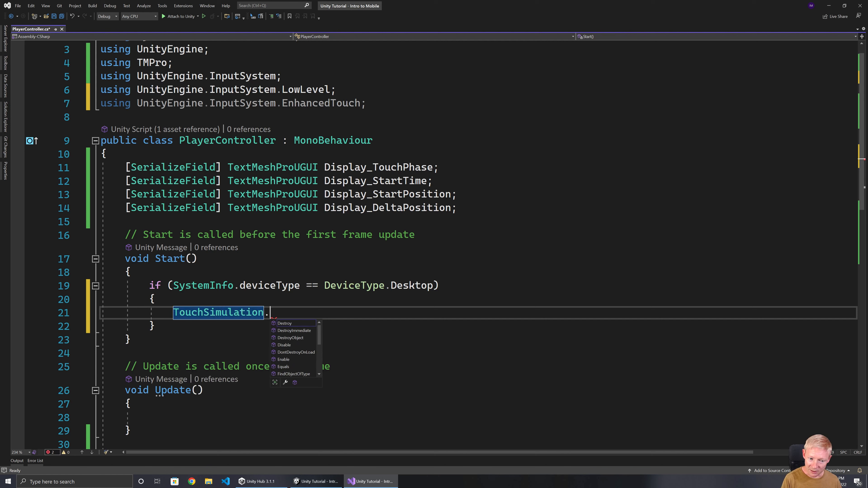
pyautogui.write('enable()')
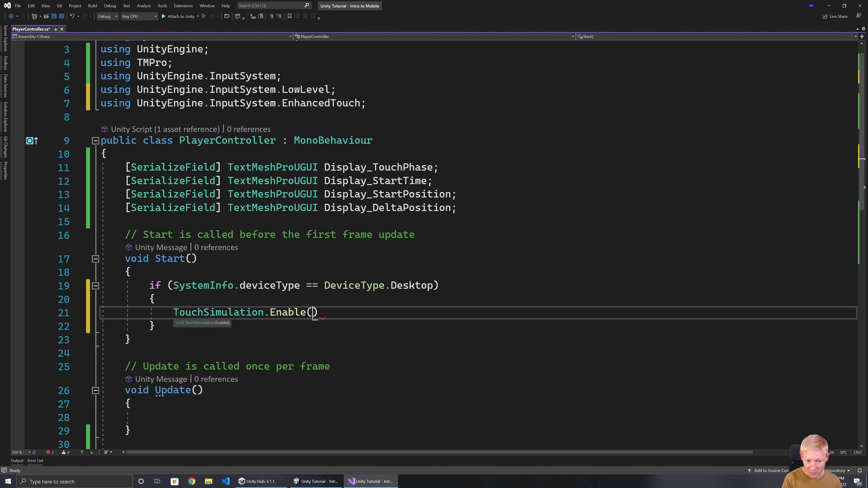
pyautogui.write(';')
# Comment out the TouchSimulation.Enable() line and save the script.
pyautogui.press('Home')
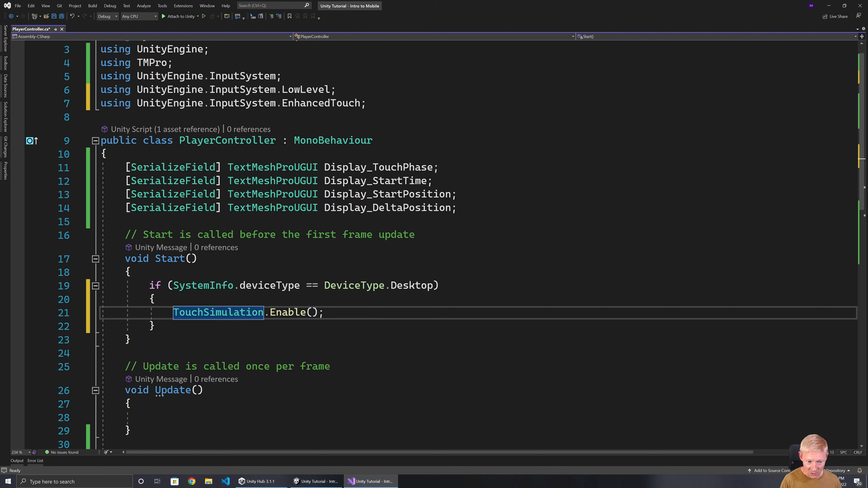
pyautogui.write('//')
pyautogui.hotkey('ctrl', 's')
pyautogui.press('Down')
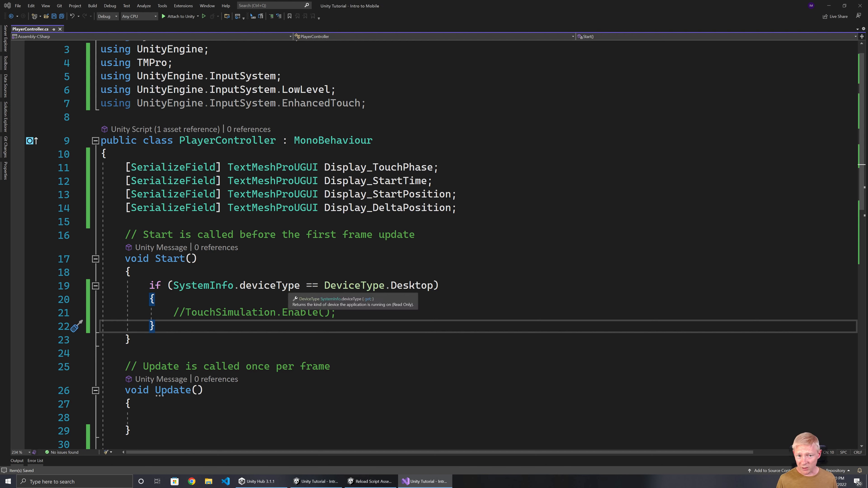
# Switch to the Unity editor, turn on simulated touch input from mouse or pen in the Input Debugger, and briefly run the game.
pyautogui.hotkey('alt', 'Tab')
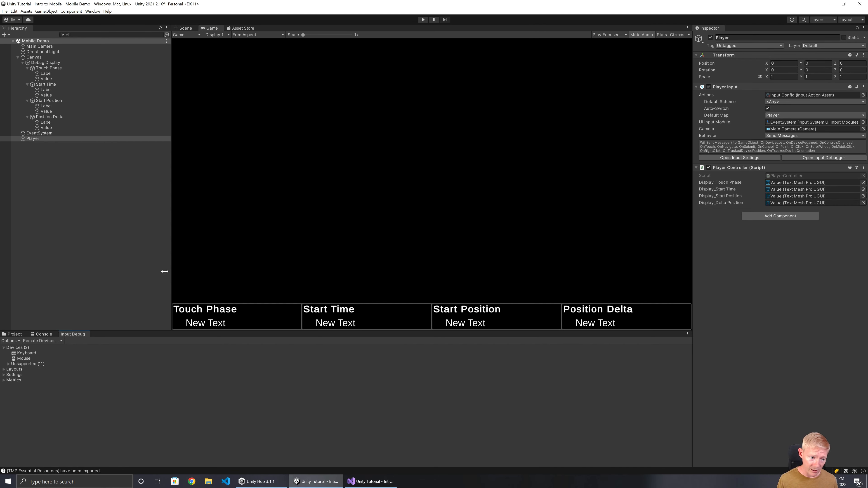
pyautogui.click(12, 341)
pyautogui.click(38, 358)
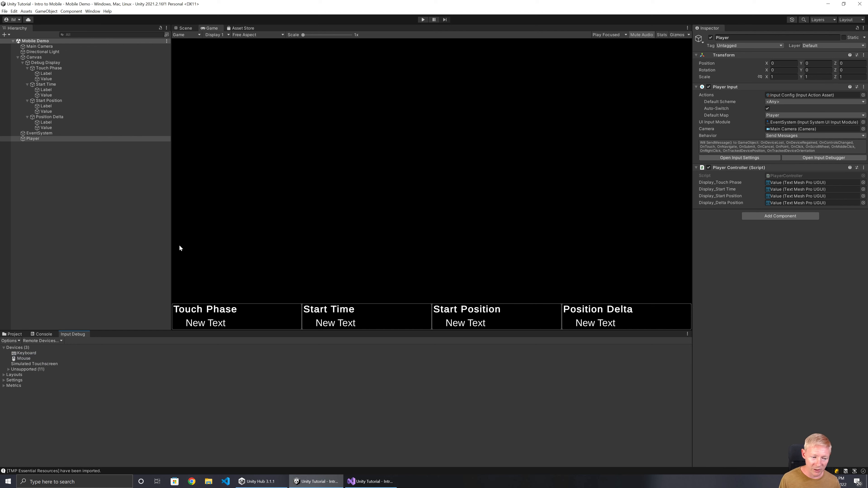
pyautogui.click(423, 19)
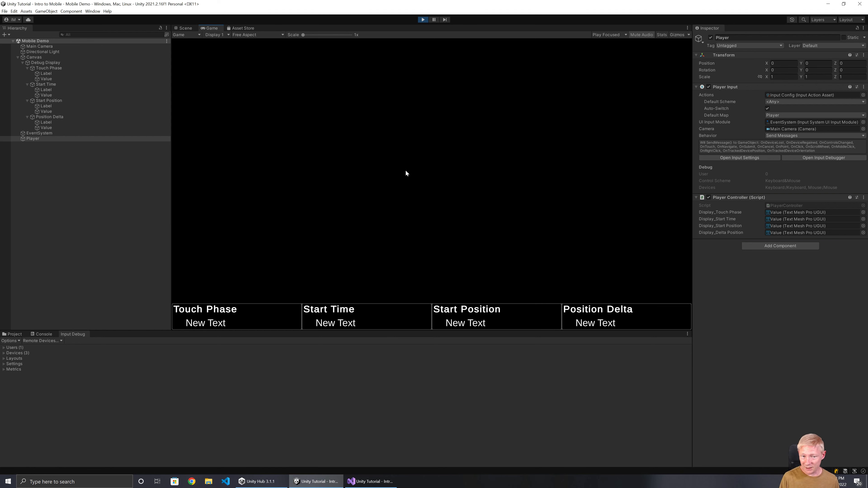
pyautogui.click(420, 20)
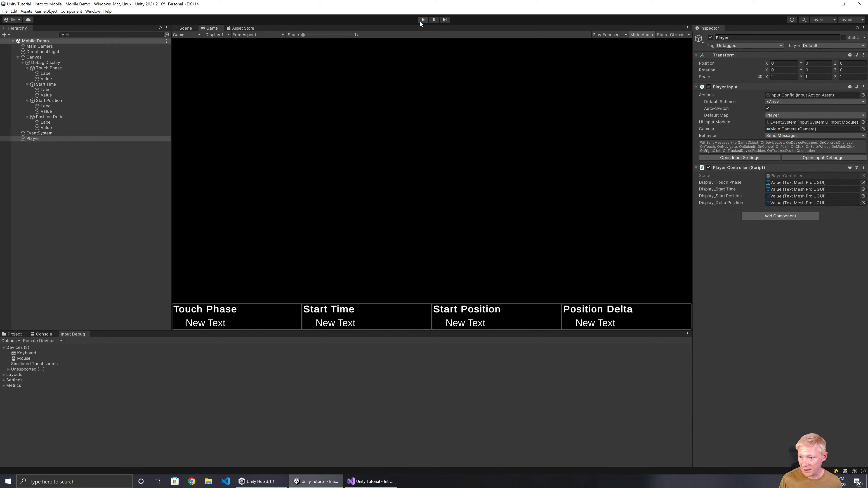
# Set the Player Input's default scheme to Touch with Auto-Switch off, and briefly run the game.
pyautogui.click(780, 102)
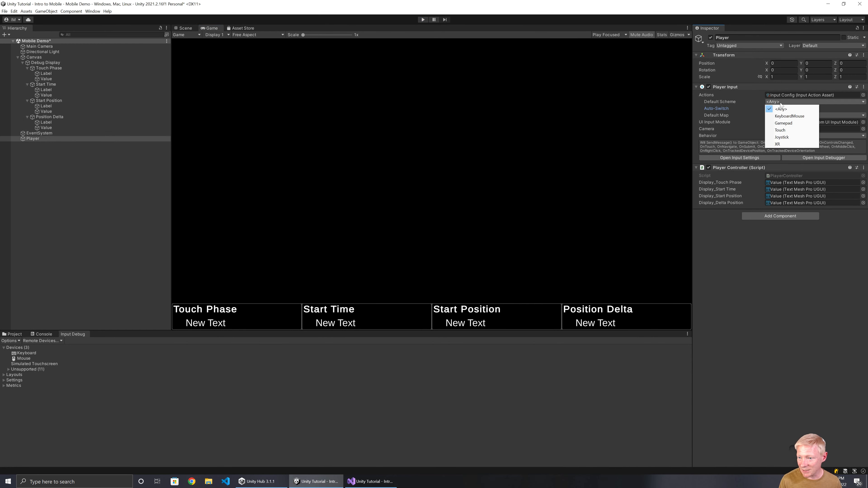
pyautogui.click(783, 130)
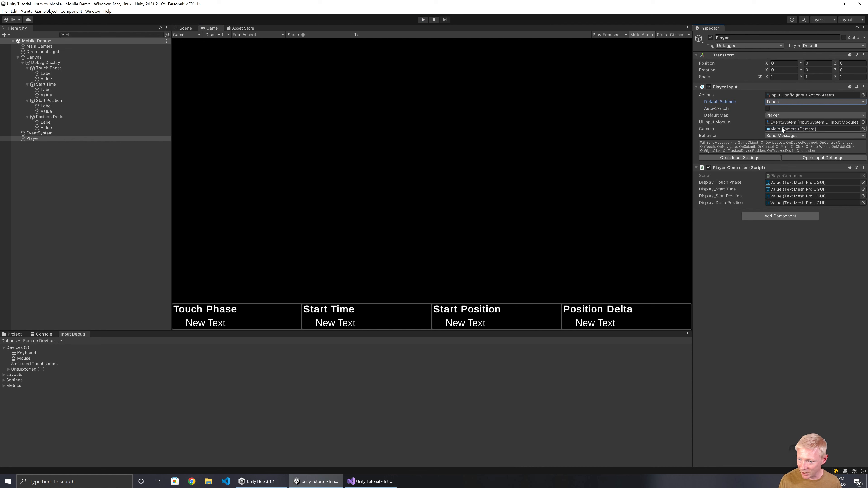
pyautogui.click(424, 19)
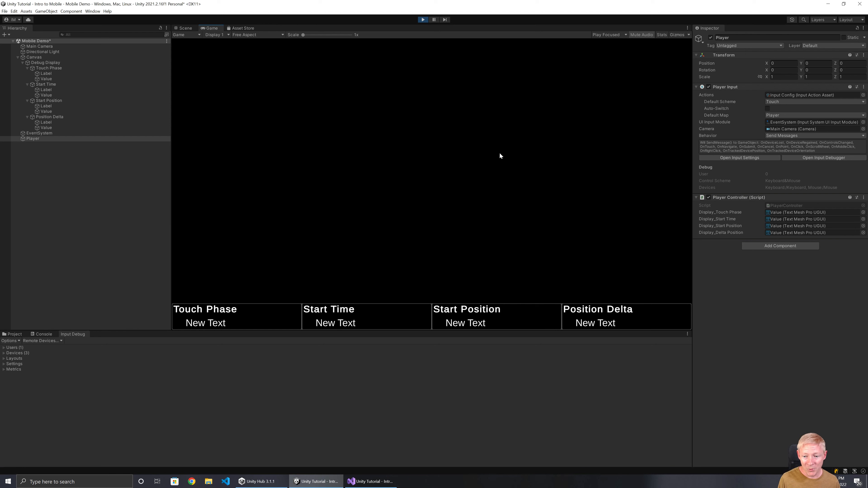
pyautogui.click(424, 19)
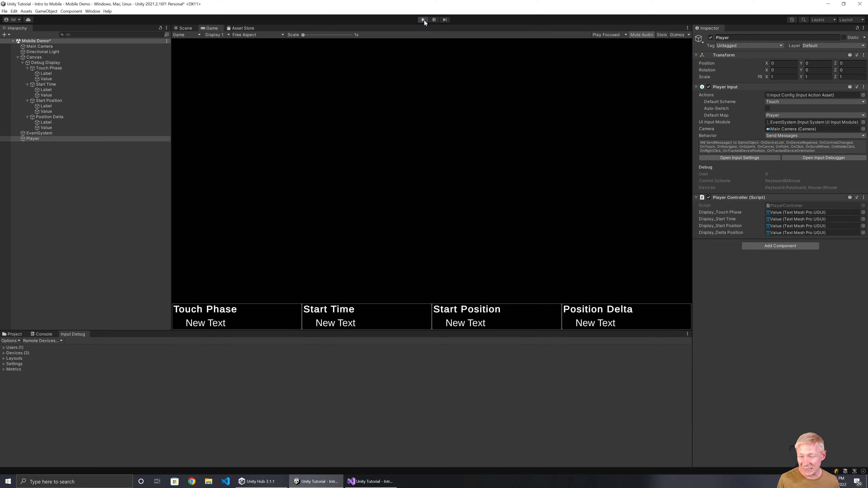
# Re-enable Auto-Switch on the Player Input component and return its default scheme to <Any>.
pyautogui.click(767, 109)
pyautogui.click(776, 102)
pyautogui.click(775, 107)
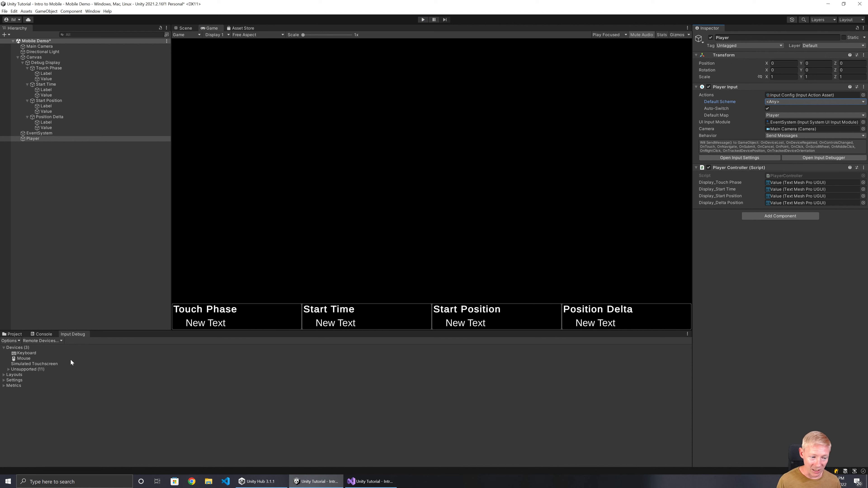
# Check the unsupported devices and the simulated touchscreen in the Input Debugger, and turn off simulated touch input.
pyautogui.click(9, 370)
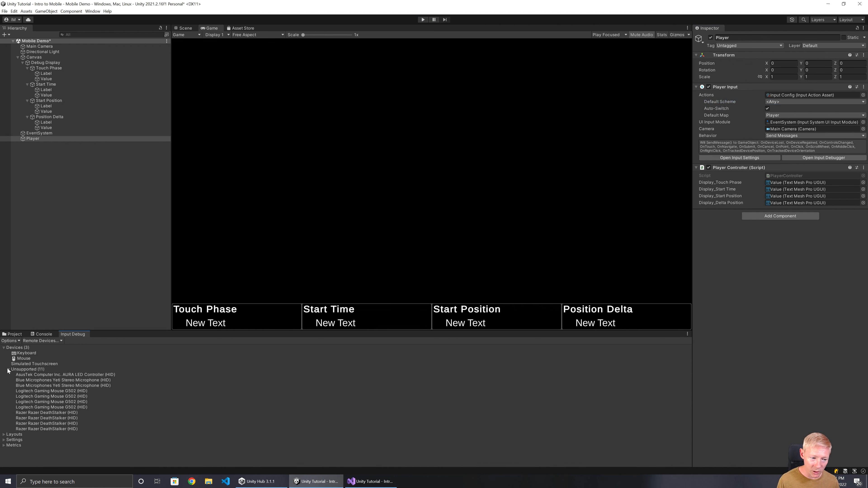
pyautogui.click(8, 369)
pyautogui.click(82, 270)
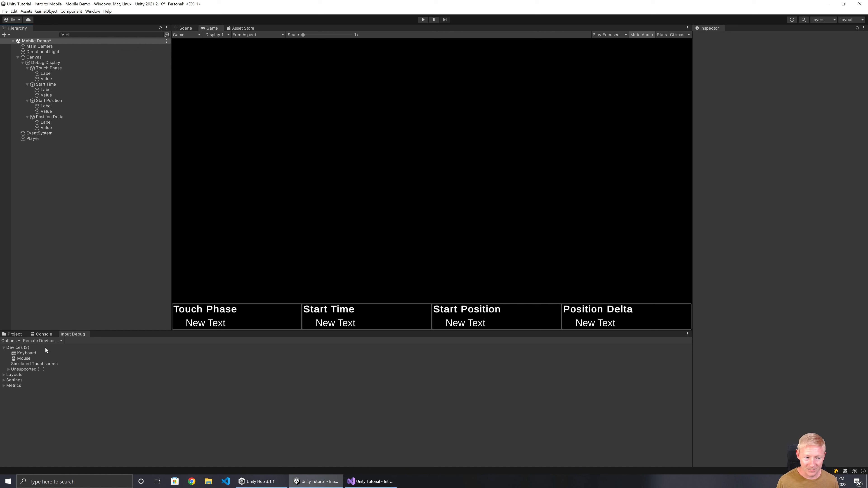
pyautogui.click(40, 364)
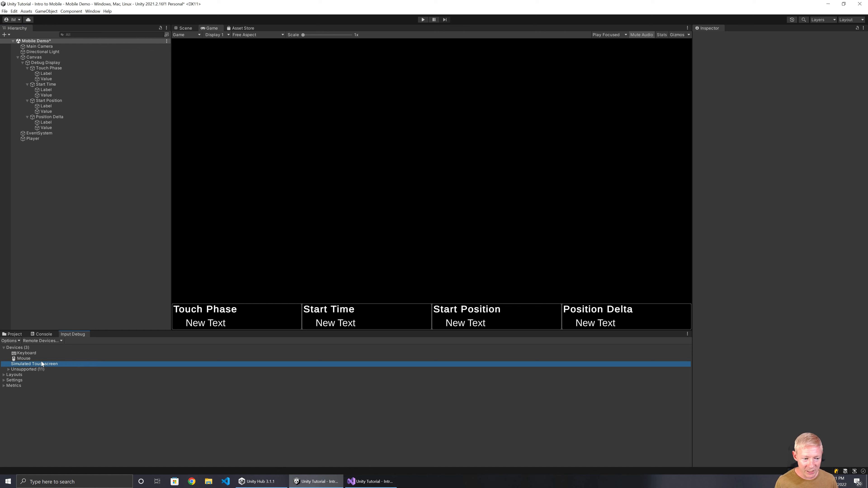
pyautogui.click(20, 341)
pyautogui.click(52, 360)
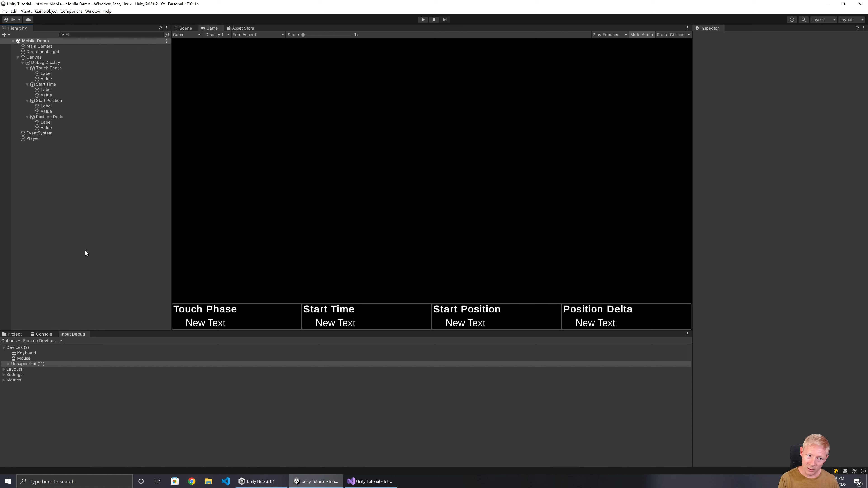
# Open the Build Settings and select the Android platform after comparing it with the iOS entry.
pyautogui.click(5, 11)
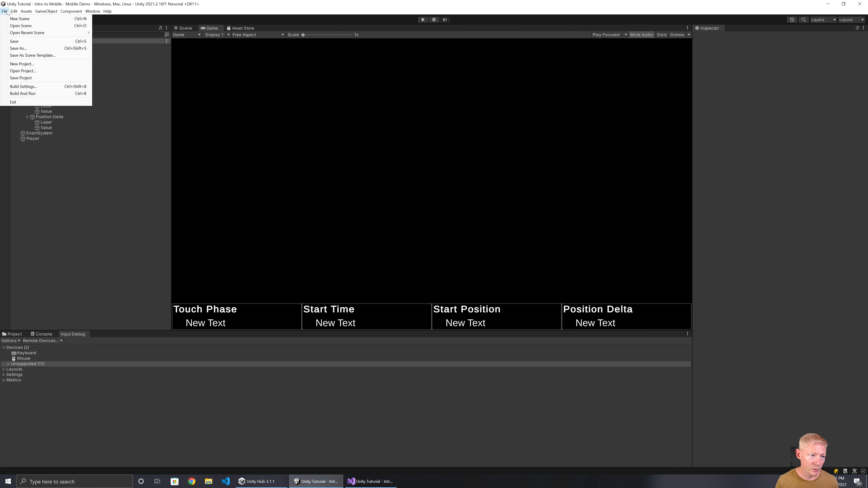
pyautogui.click(28, 87)
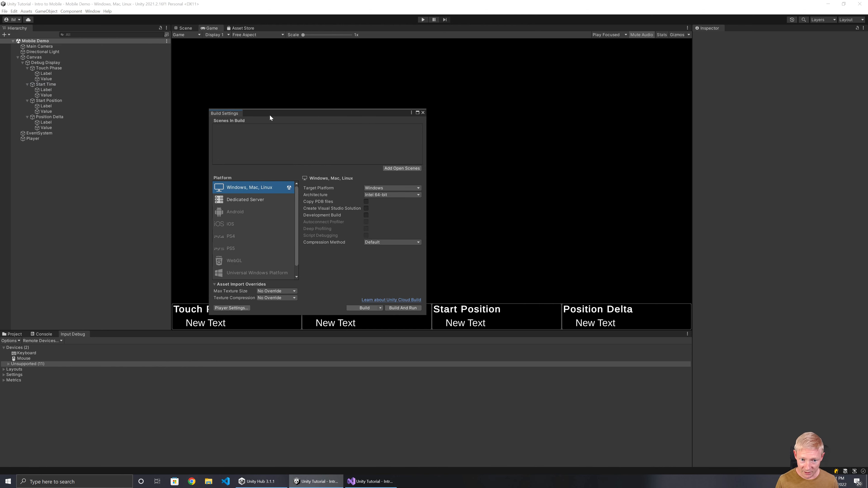
pyautogui.click(242, 212)
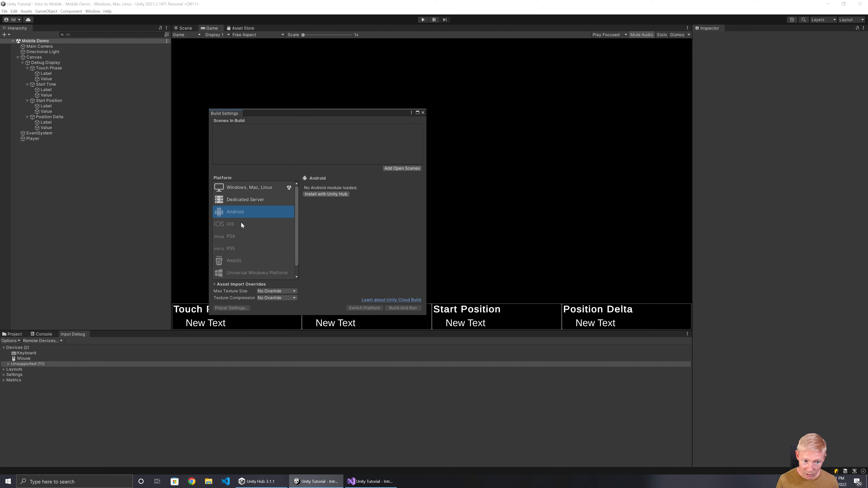
pyautogui.click(241, 223)
pyautogui.click(241, 203)
pyautogui.click(240, 212)
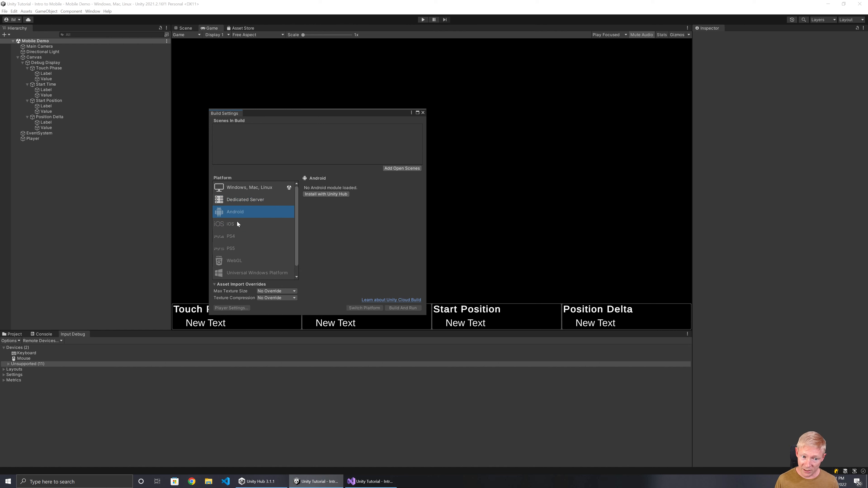
pyautogui.click(237, 222)
pyautogui.click(235, 212)
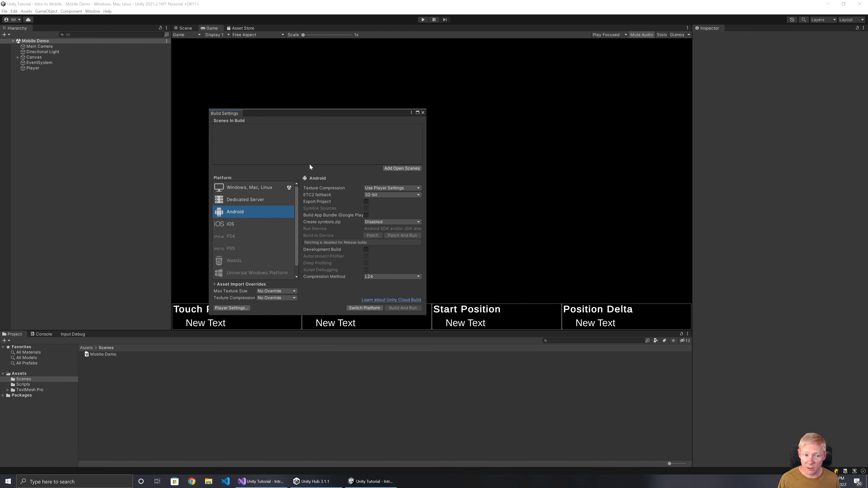
# Recheck the iOS build options, reselect Android and add the open Mobile Demo scene to the build.
pyautogui.click(237, 224)
pyautogui.click(238, 213)
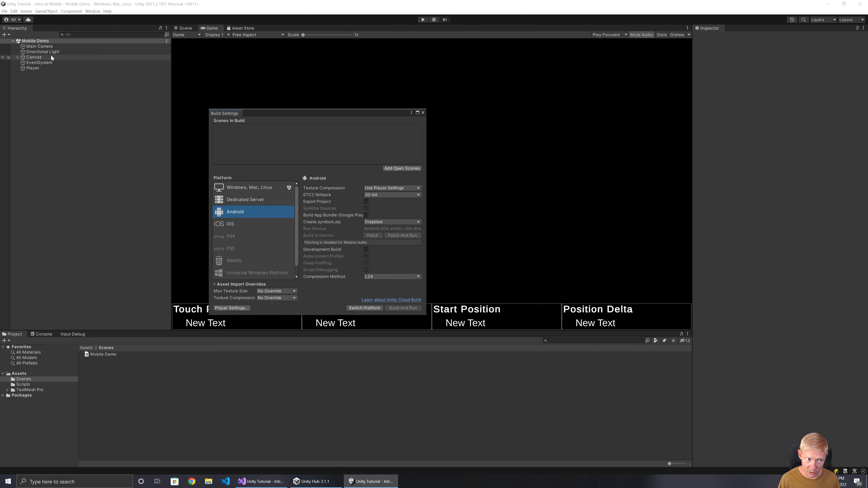
pyautogui.click(399, 169)
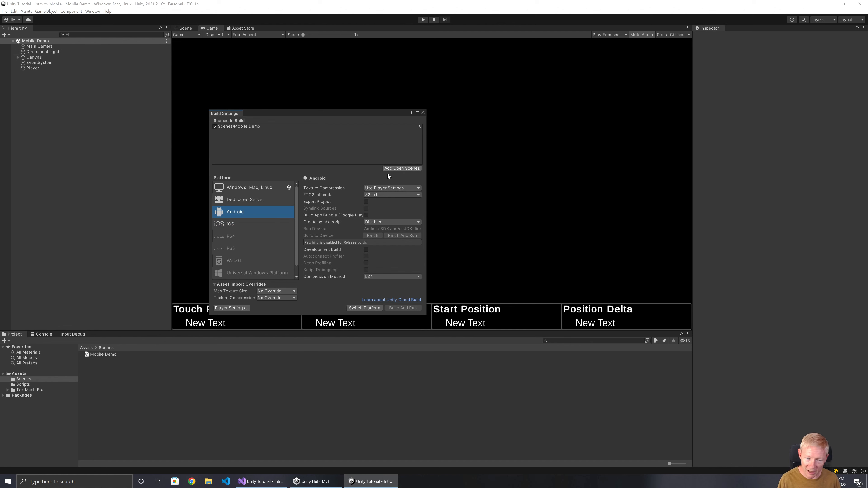
# Open the Player settings from the Build Settings, review Android's rendering, identification and configuration options, and close the Project Settings.
pyautogui.click(234, 308)
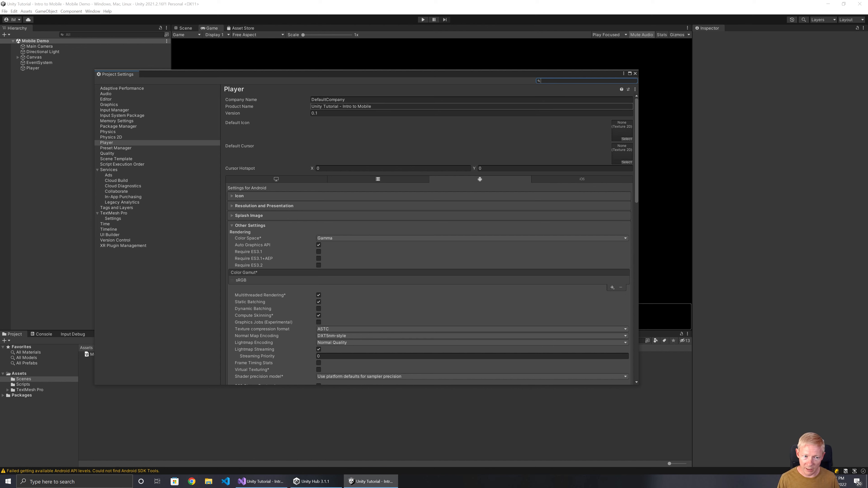
pyautogui.scroll(-6, 327, 164)
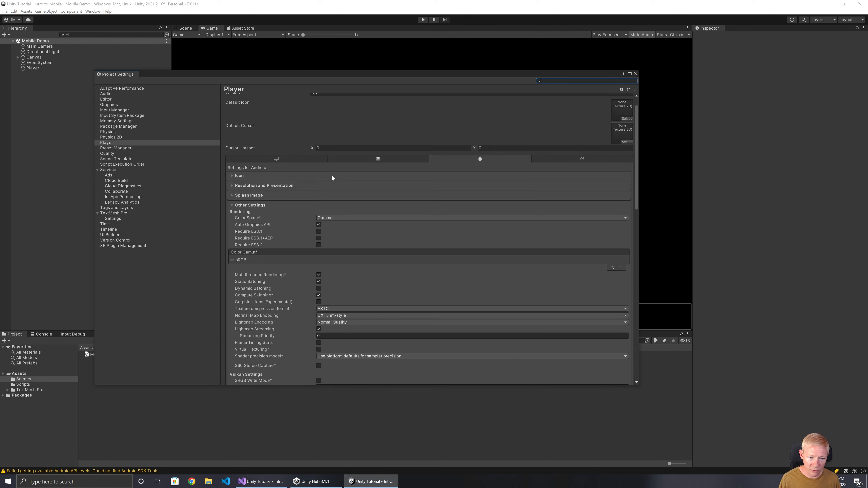
pyautogui.scroll(-2, 335, 186)
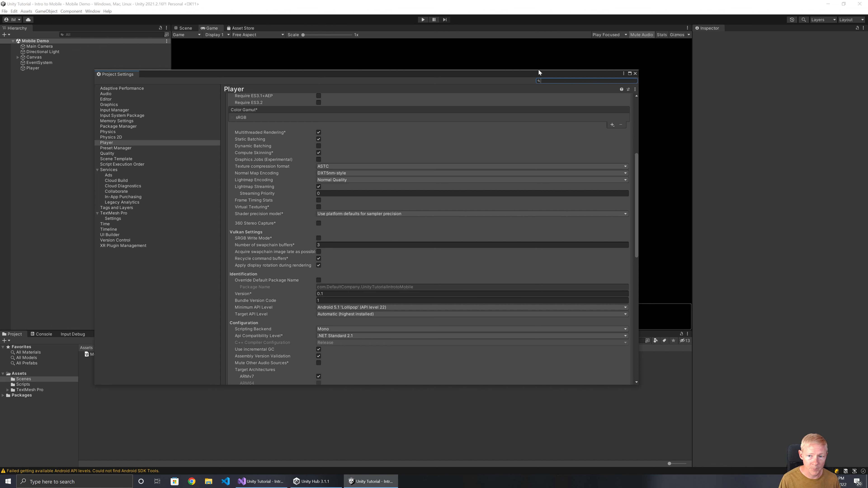
pyautogui.click(635, 74)
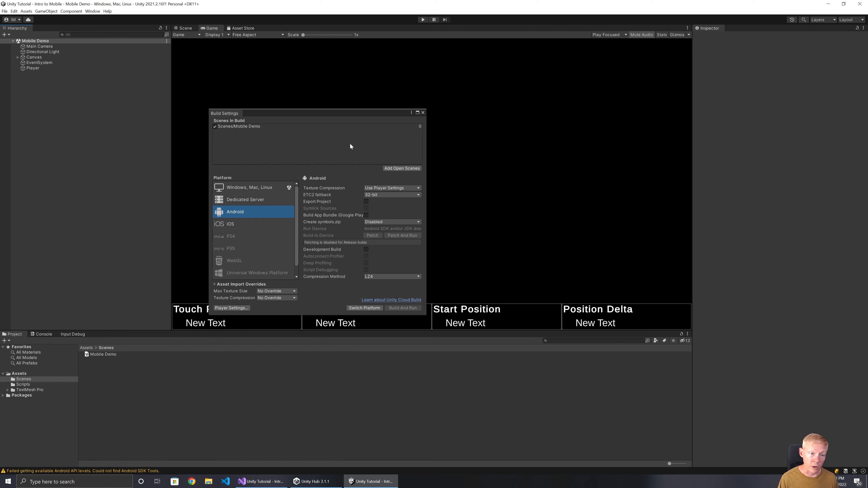
# Select iOS in the Build Settings and switch the project's active platform to it.
pyautogui.click(236, 219)
pyautogui.click(238, 212)
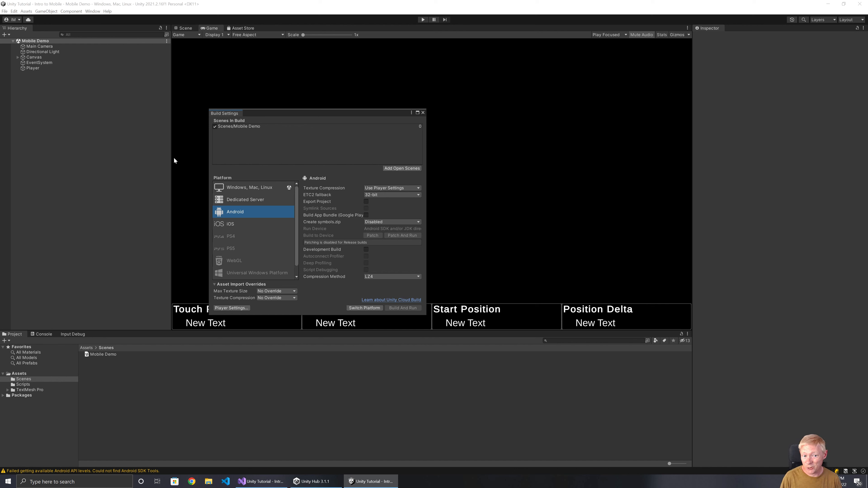
pyautogui.click(233, 220)
pyautogui.click(362, 308)
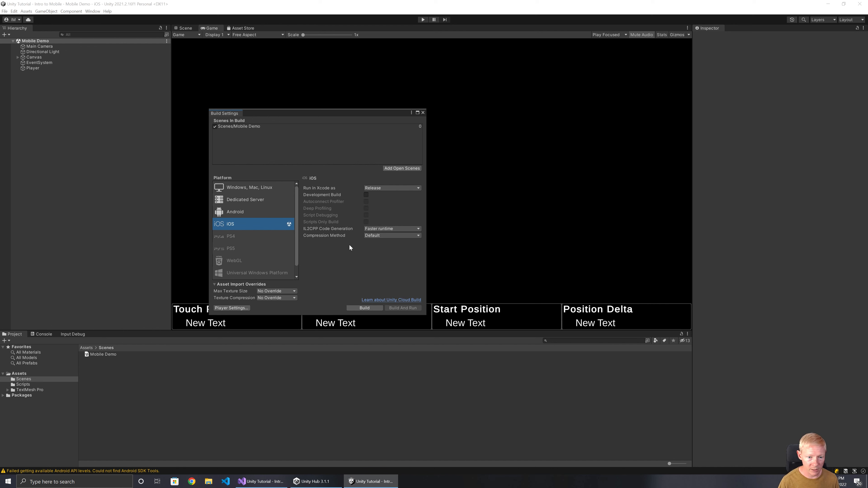
# Start the iOS build and create and open a new Builds folder inside the project directory.
pyautogui.click(364, 308)
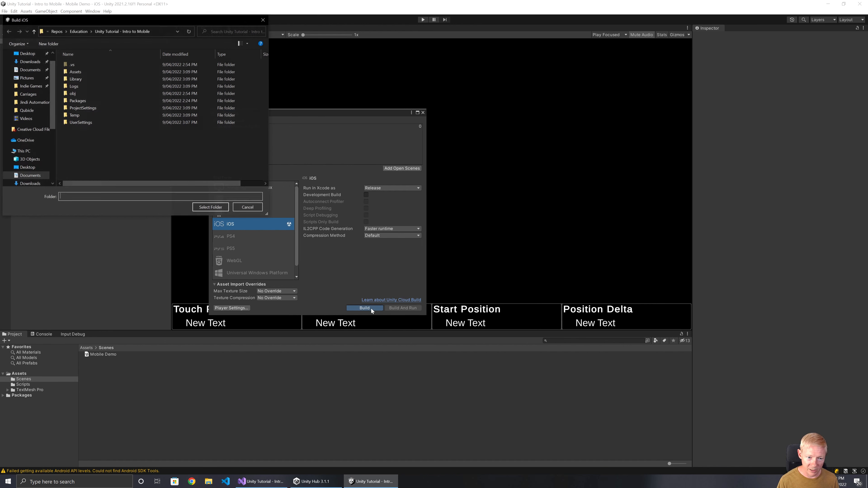
pyautogui.click(42, 44)
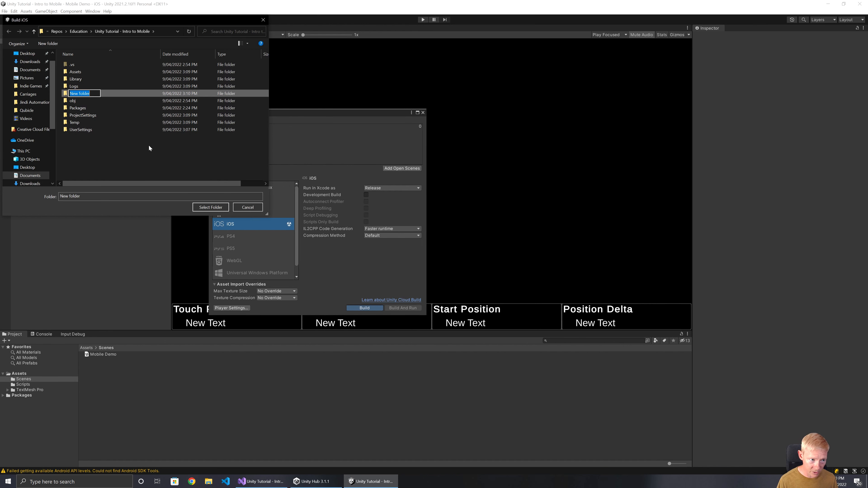
pyautogui.write('Builds')
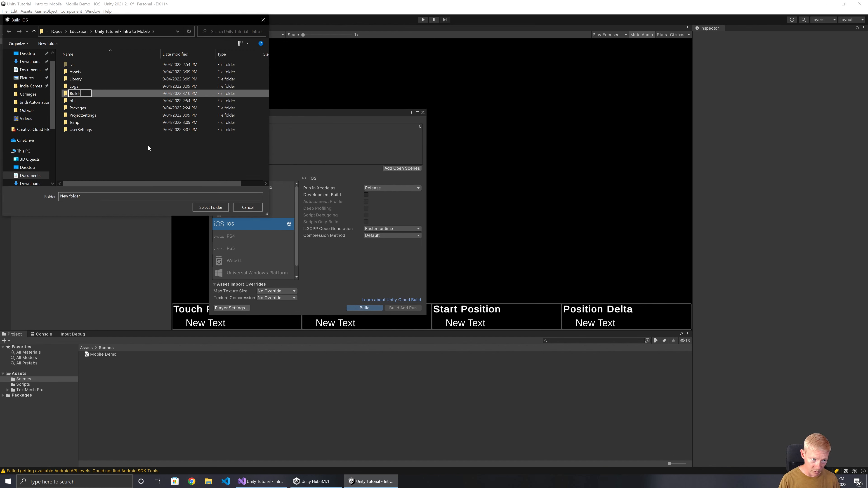
pyautogui.press('Return')
pyautogui.doubleClick(74, 79)
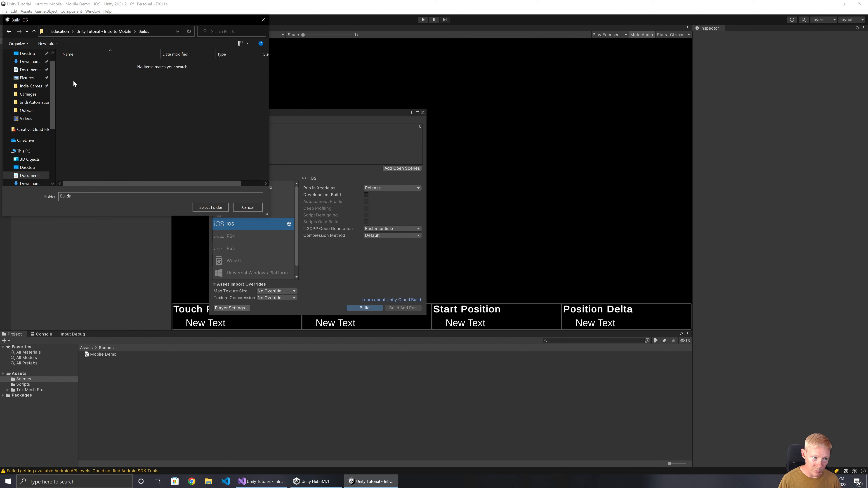
# Create an iOS folder inside Builds and run the build into it.
pyautogui.click(53, 45)
pyautogui.write('i')
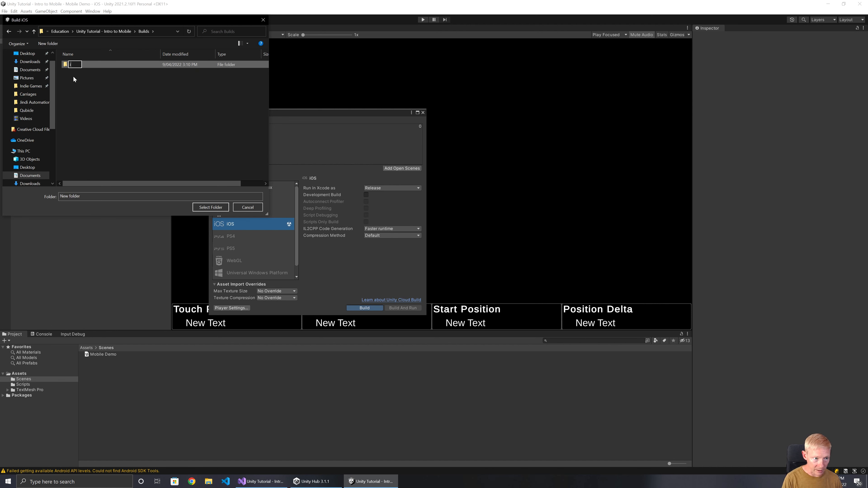
pyautogui.write('OS')
pyautogui.press('Return')
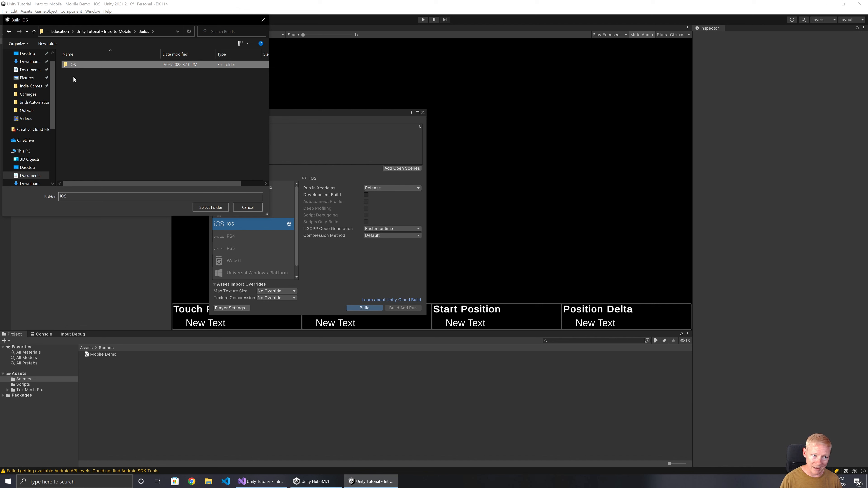
pyautogui.doubleClick(77, 64)
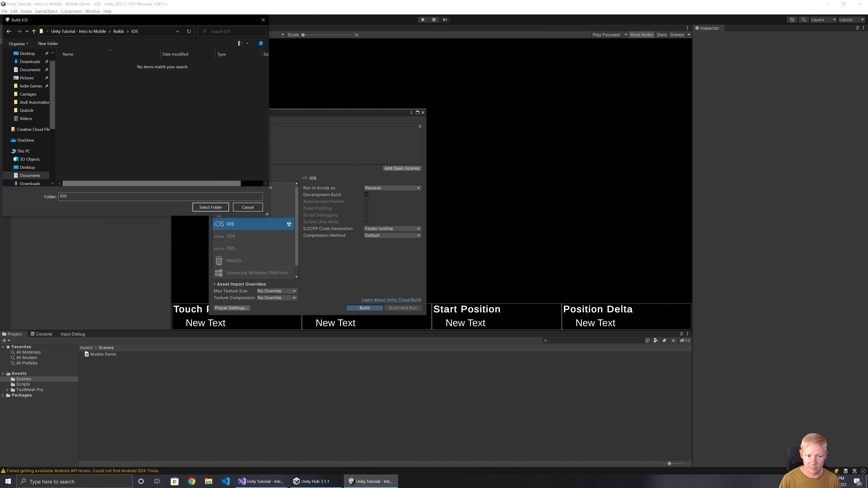
pyautogui.click(211, 208)
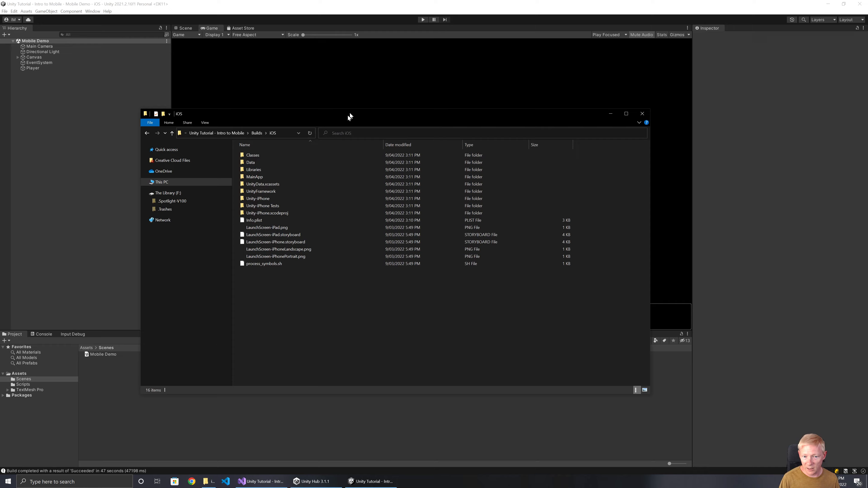
# Move the iOS output folder window aside, return to the Build Settings and switch the active platform to Android.
pyautogui.moveTo(349, 116); pyautogui.dragTo(290, 122)
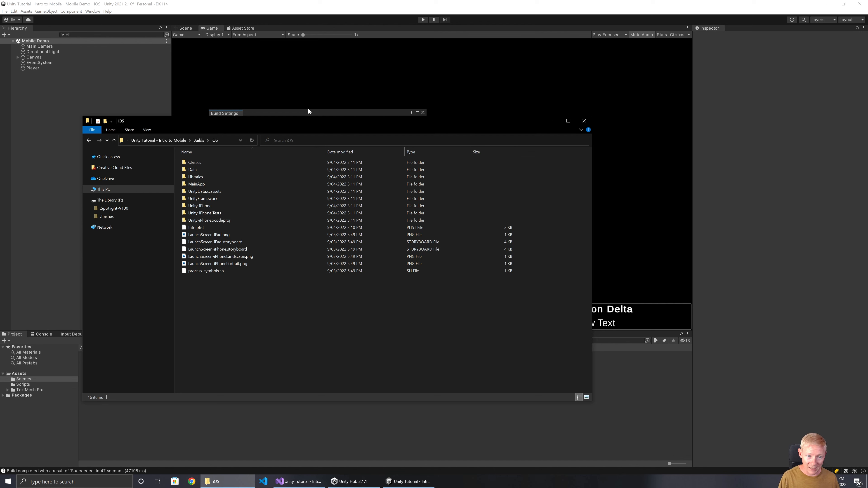
pyautogui.click(311, 115)
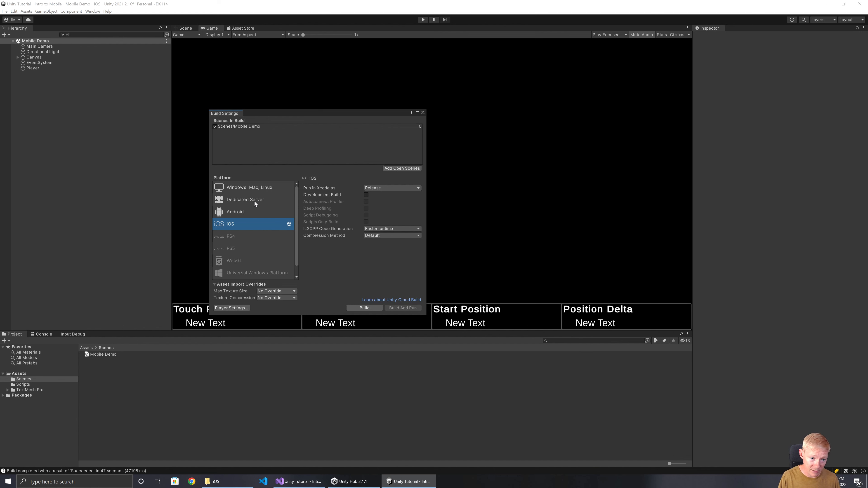
pyautogui.click(251, 213)
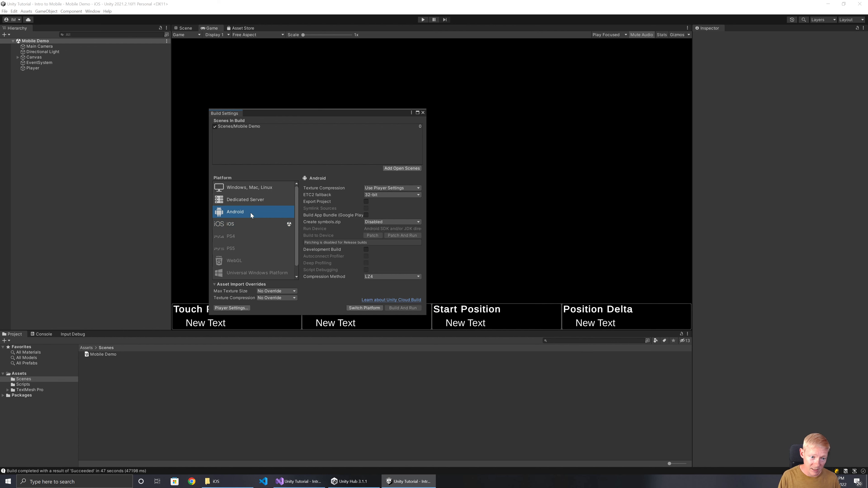
pyautogui.click(364, 309)
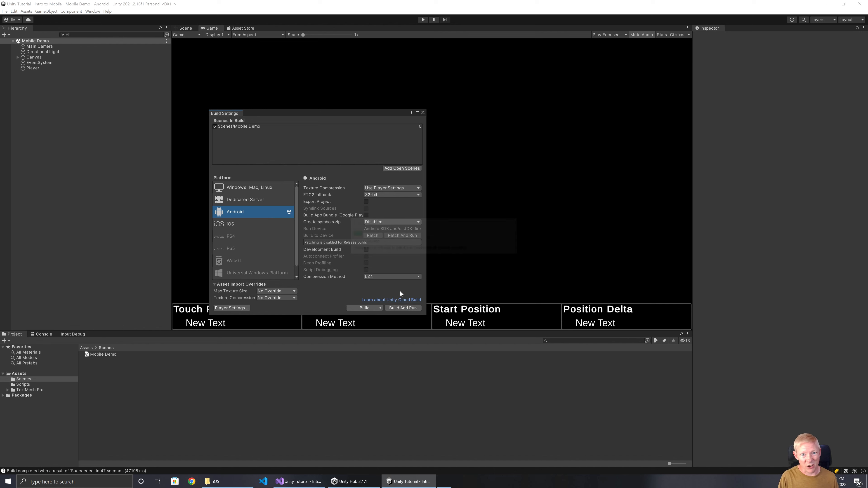
# Try to build the Android APK as Mobile Demo in a new Android folder inside Builds.
pyautogui.click(365, 308)
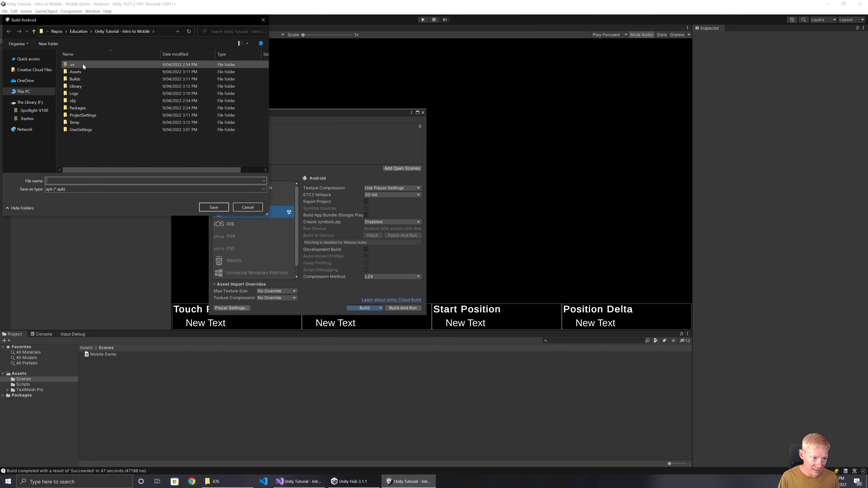
pyautogui.doubleClick(82, 78)
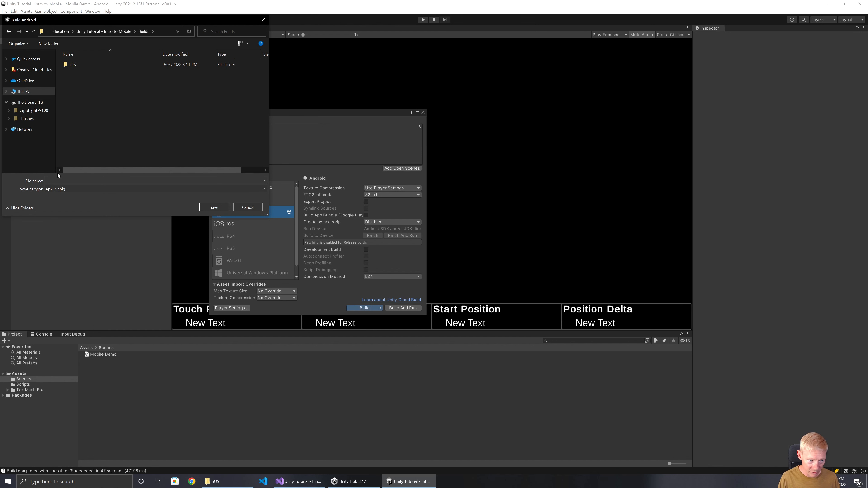
pyautogui.click(52, 44)
pyautogui.write('Android')
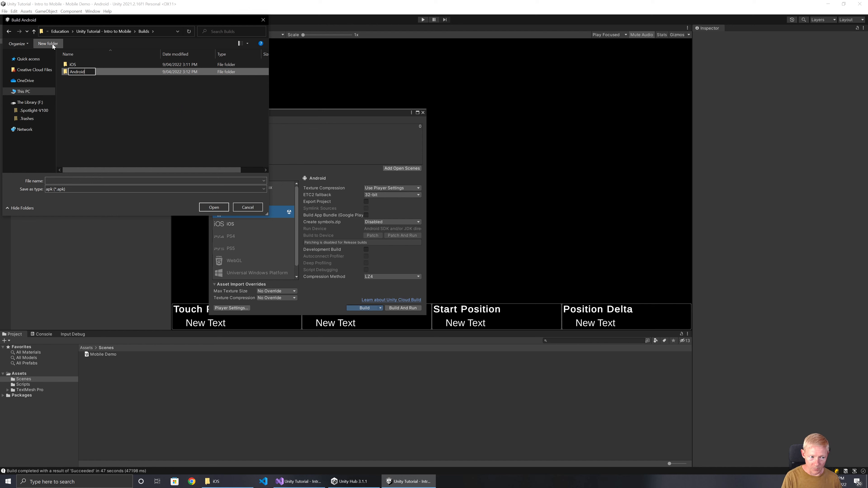
pyautogui.press('Return')
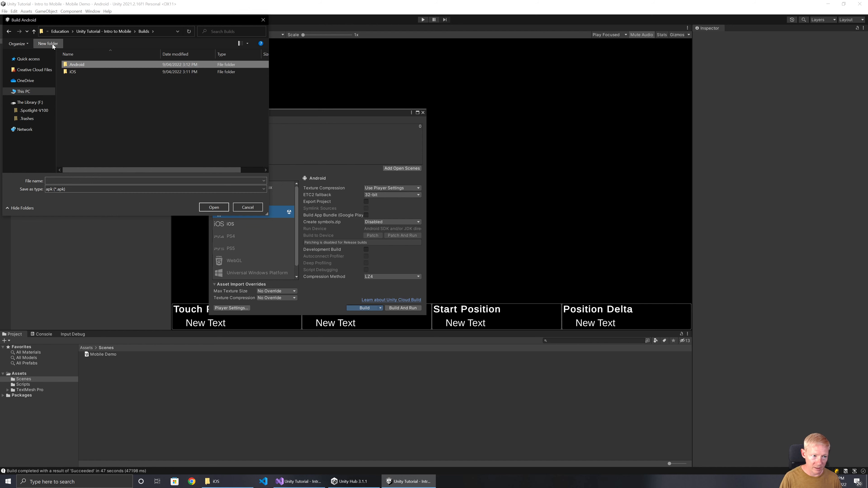
pyautogui.doubleClick(84, 64)
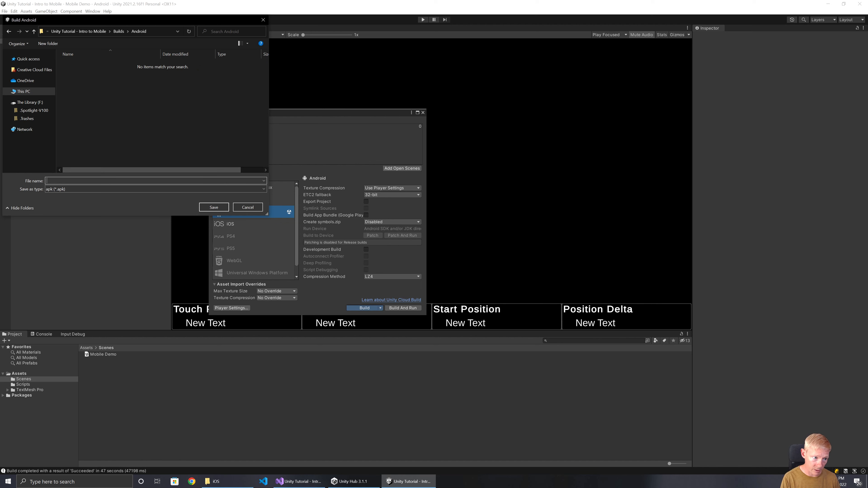
pyautogui.write('Mobile Dem')
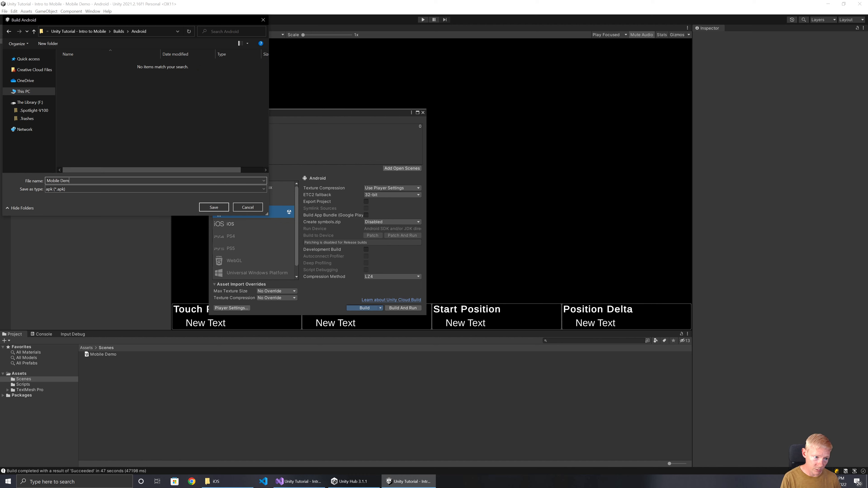
pyautogui.write('o')
pyautogui.press('Return')
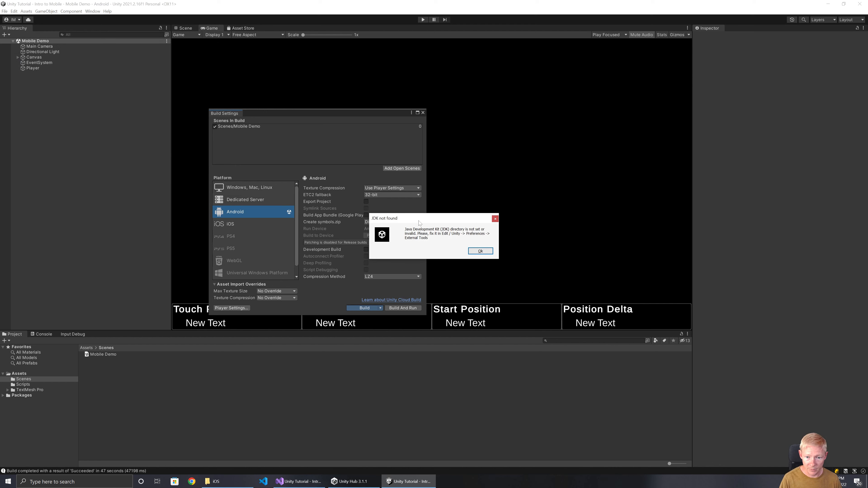
pyautogui.click(480, 251)
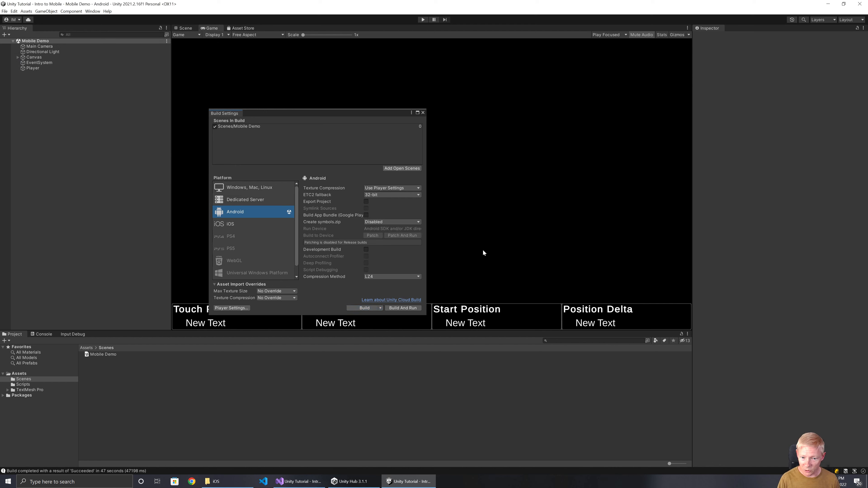
# Check the Android JDK, SDK, NDK and Gradle entries in the External Tools preferences.
pyautogui.click(14, 11)
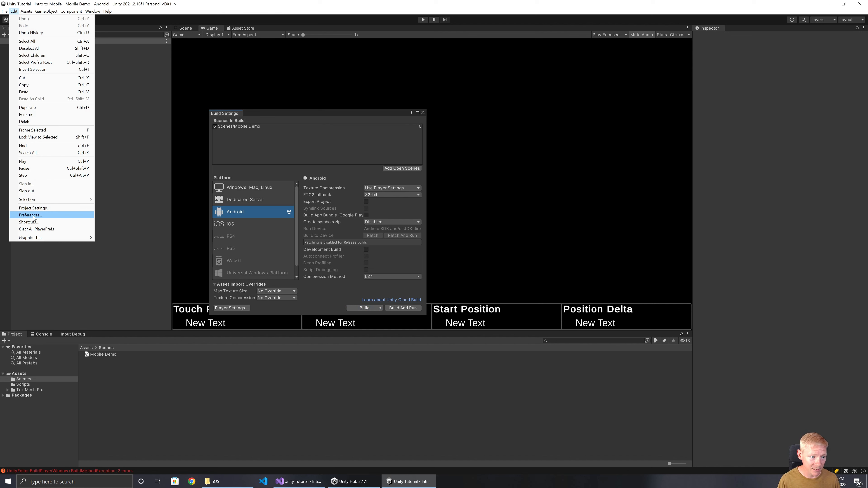
pyautogui.click(35, 215)
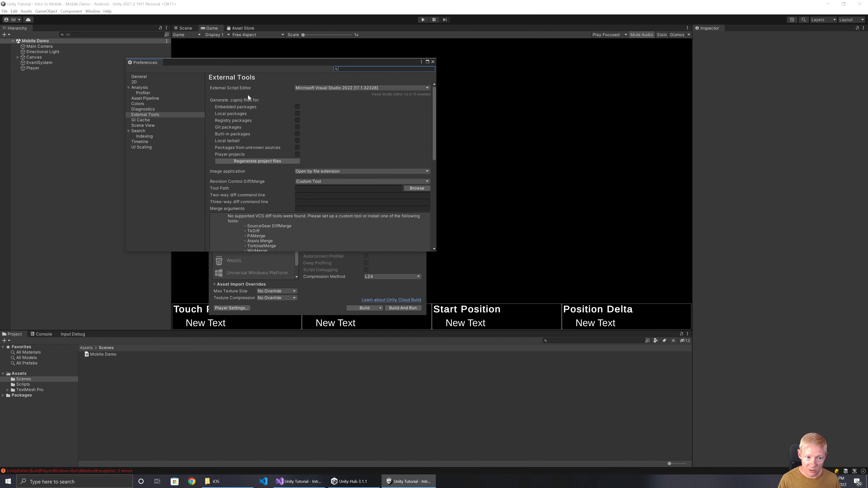
pyautogui.scroll(-2, 341, 163)
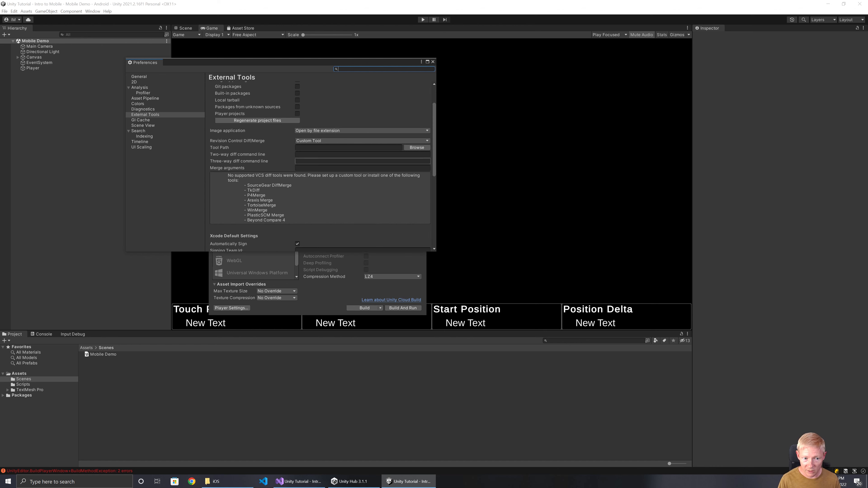
pyautogui.scroll(-4, 317, 163)
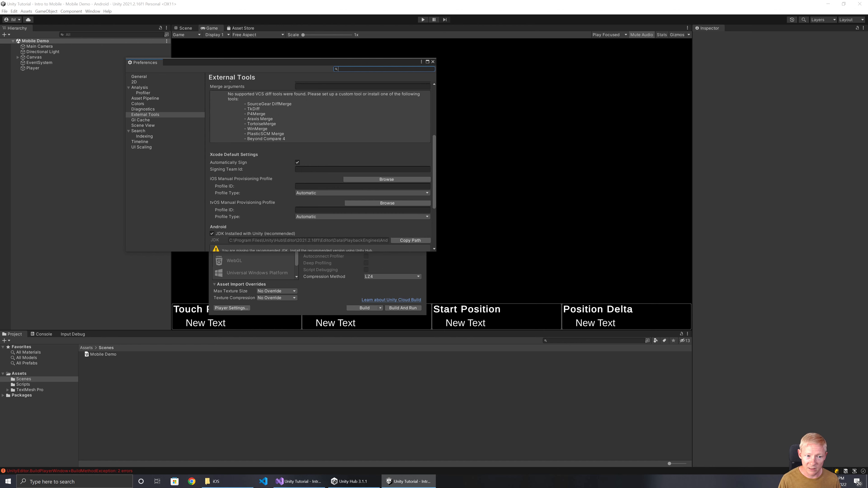
pyautogui.scroll(-4, 310, 165)
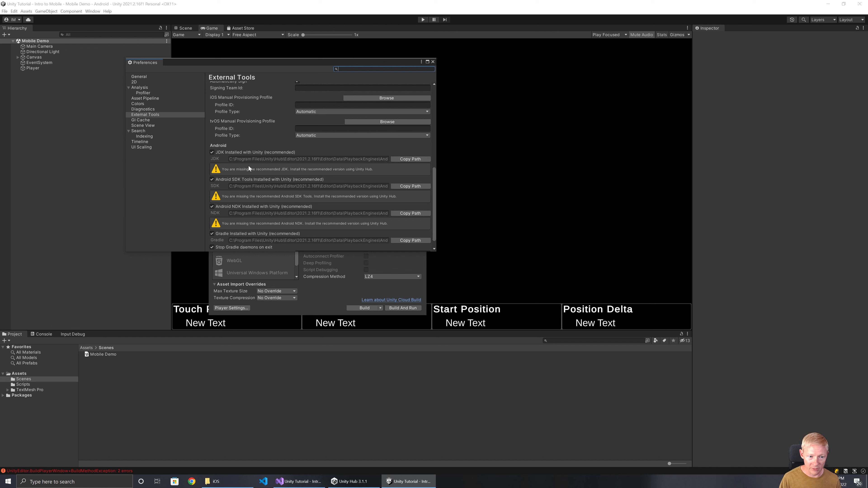
pyautogui.scroll(-1, 219, 157)
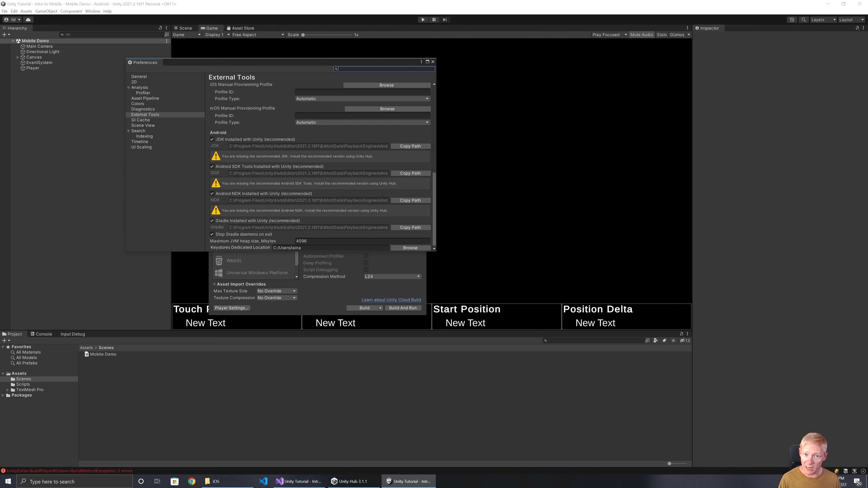
pyautogui.click(432, 62)
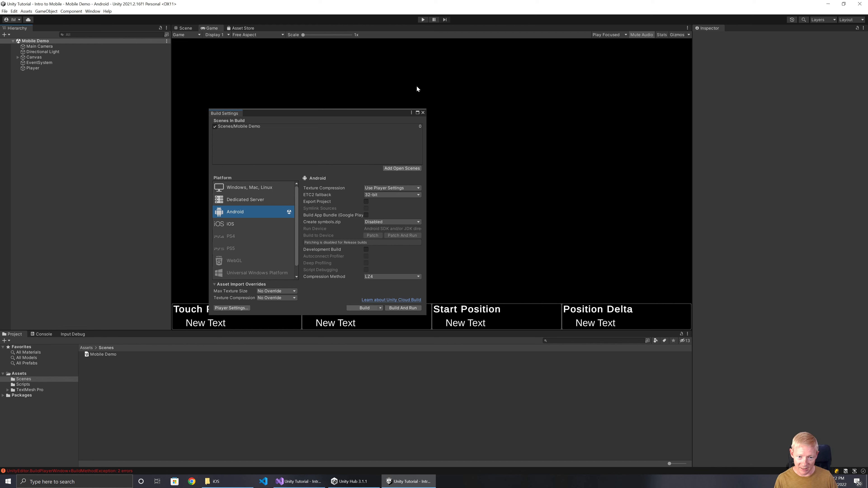
# Switch to Unity Hub and open the add-modules list for the installed 2021.2.16f1 editor.
pyautogui.click(356, 481)
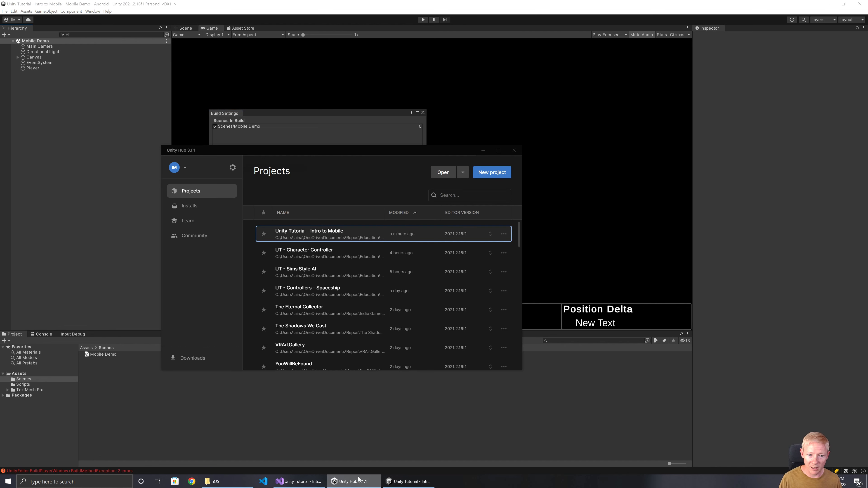
pyautogui.click(189, 206)
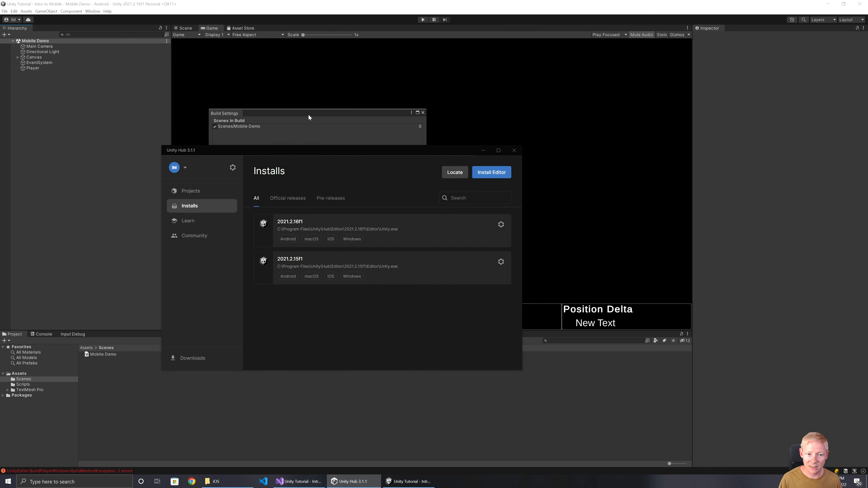
pyautogui.click(500, 224)
pyautogui.click(441, 239)
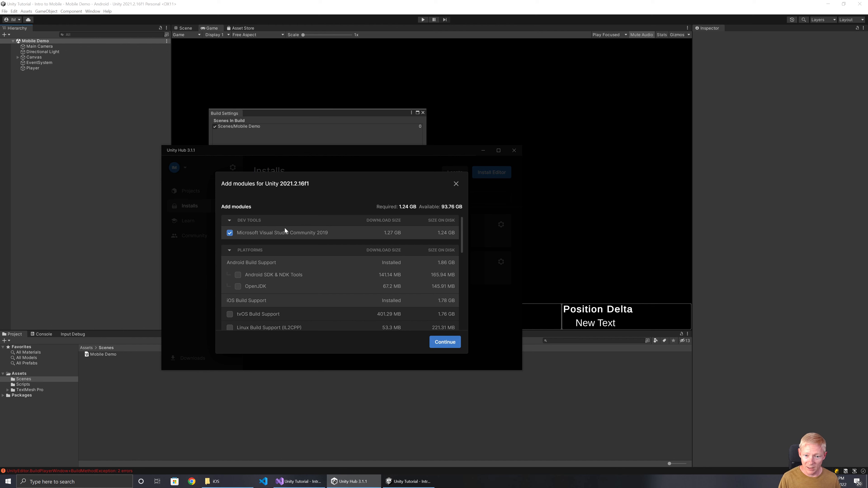
# Install only the Android SDK & NDK Tools and OpenJDK modules without Visual Studio, accept the Google license terms and expand the download progress.
pyautogui.click(230, 234)
pyautogui.click(238, 275)
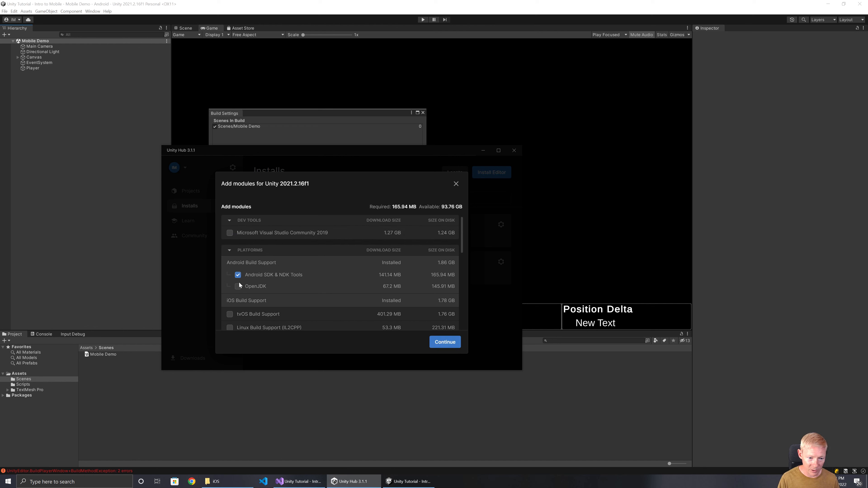
pyautogui.click(238, 287)
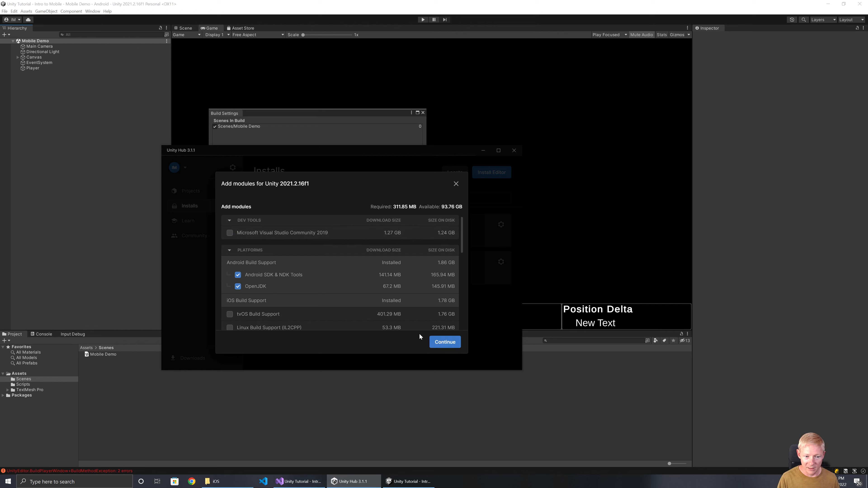
pyautogui.click(445, 343)
pyautogui.click(265, 325)
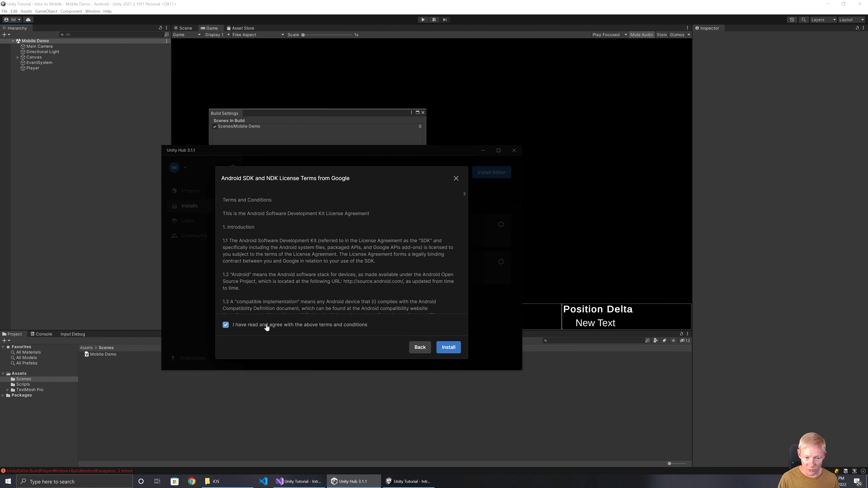
pyautogui.click(447, 347)
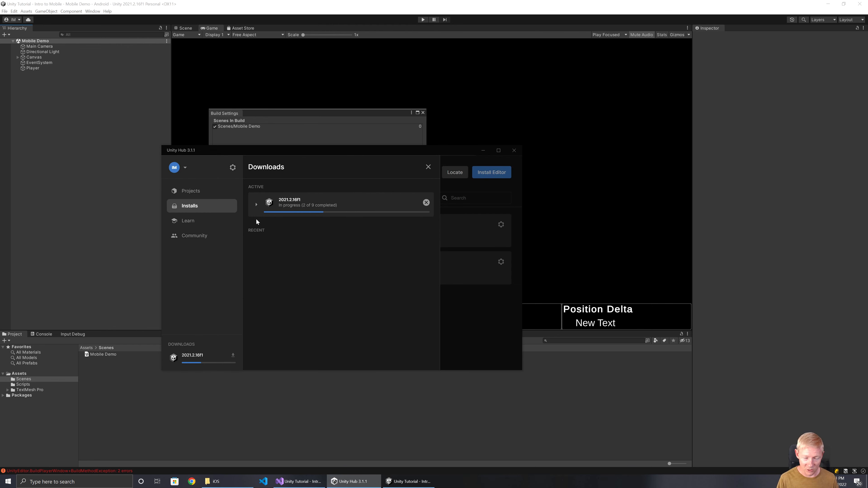
pyautogui.click(257, 205)
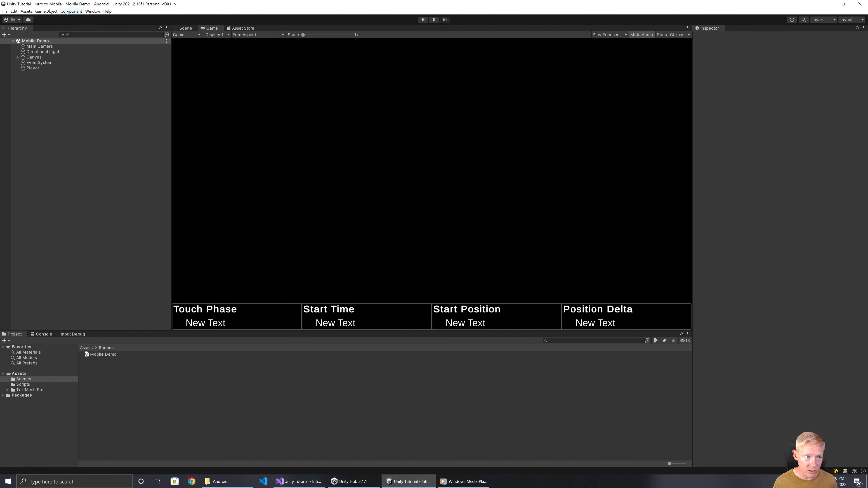
# Check the Android JDK, SDK, NDK and Gradle entries in the Unity editor's External Tools preferences, and close the preferences.
pyautogui.click(5, 12)
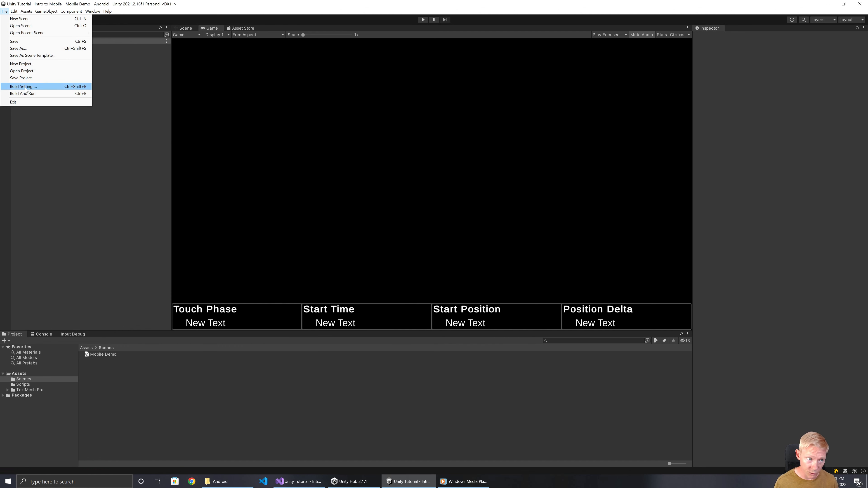
pyautogui.moveTo(14, 10)
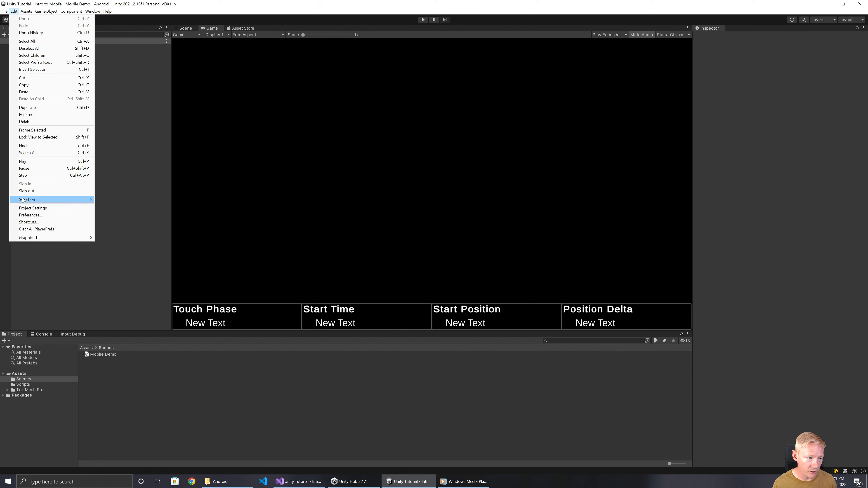
pyautogui.click(28, 215)
pyautogui.scroll(-5, 357, 176)
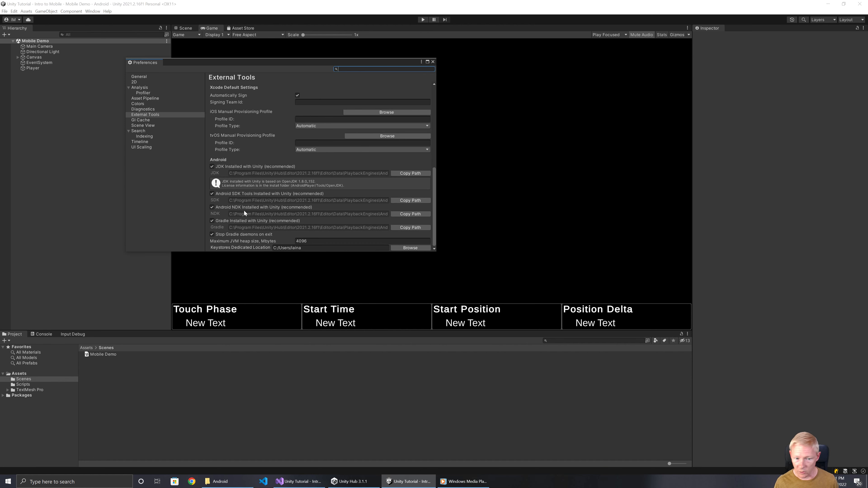
pyautogui.click(433, 63)
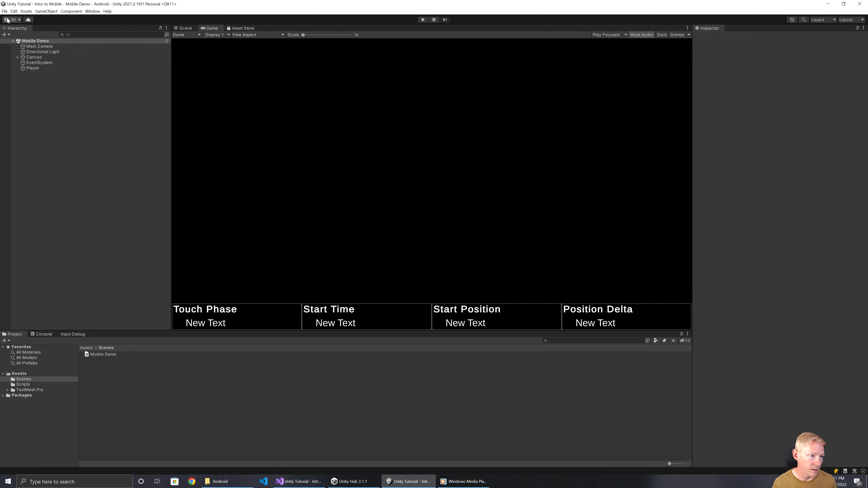
# Build the Android APK from the Build Settings as Mobile Demo in the Android folder inside Builds.
pyautogui.click(5, 11)
pyautogui.click(23, 87)
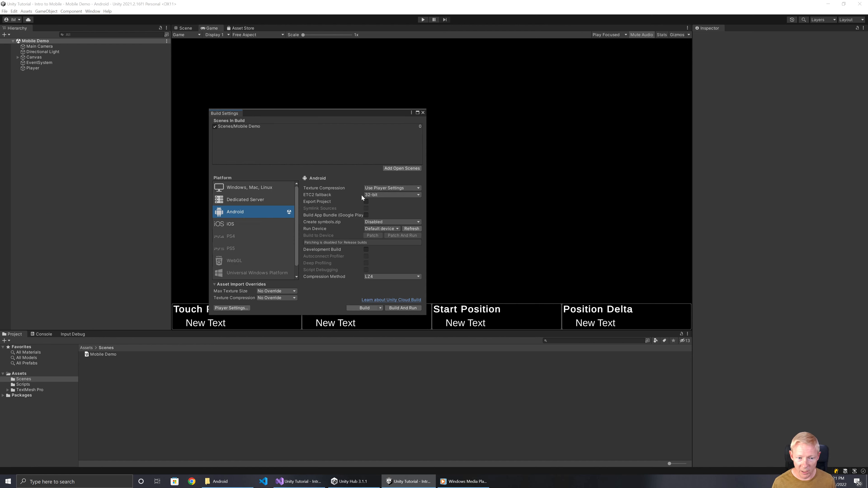
pyautogui.click(365, 308)
pyautogui.click(215, 207)
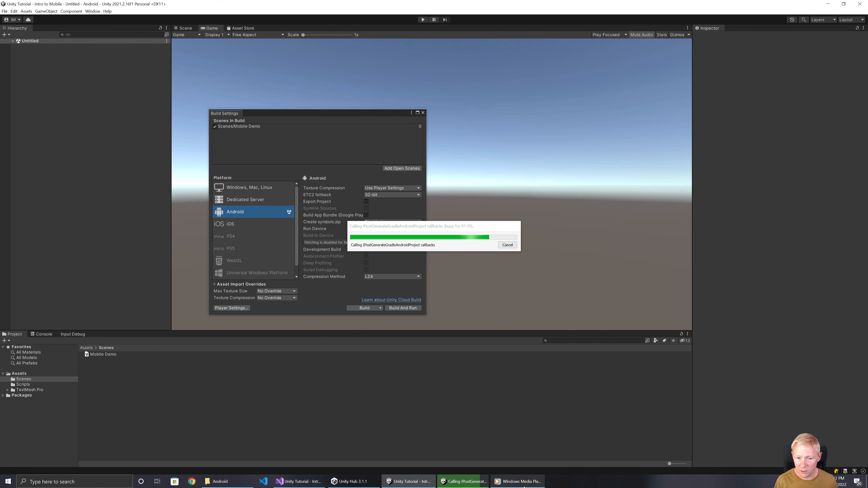
# Review the touch demo's screen recording in the media player, close it, and return to Unity to dismiss the Build Settings.
pyautogui.click(520, 482)
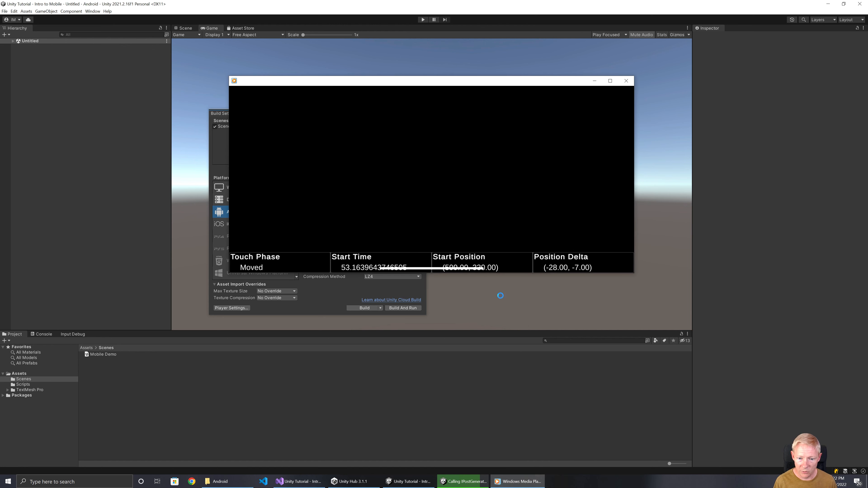
pyautogui.moveTo(483, 81); pyautogui.dragTo(438, 67)
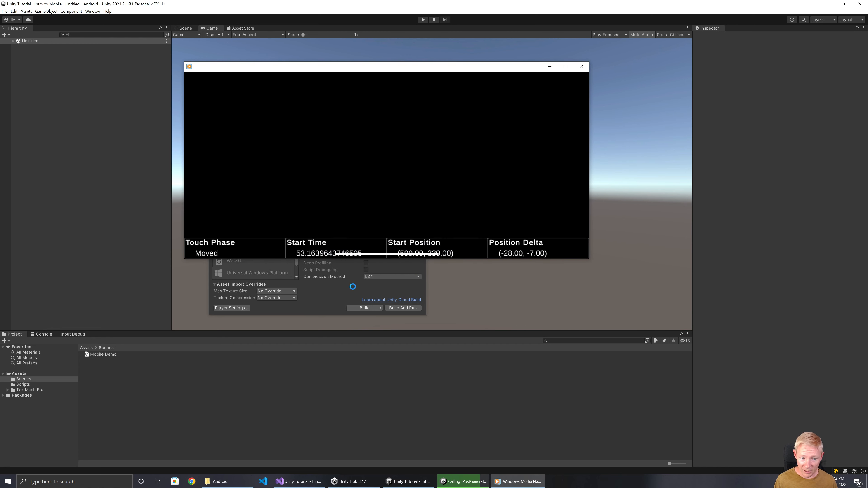
pyautogui.moveTo(337, 257)
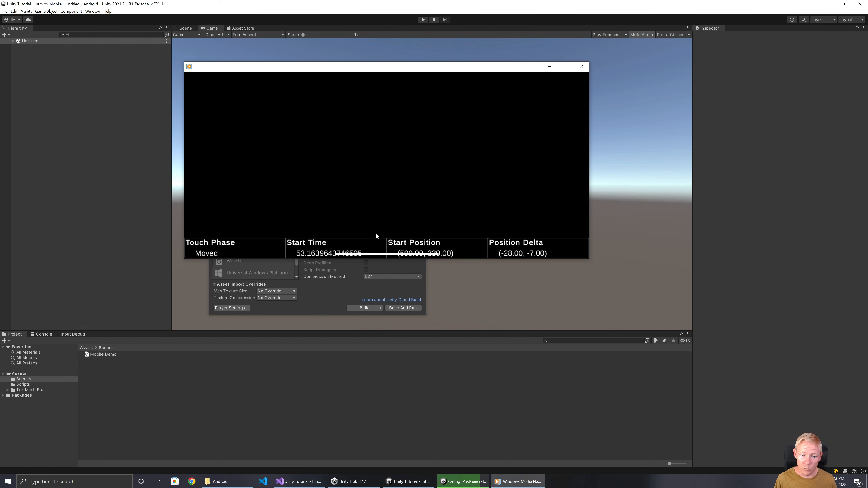
pyautogui.moveTo(383, 255)
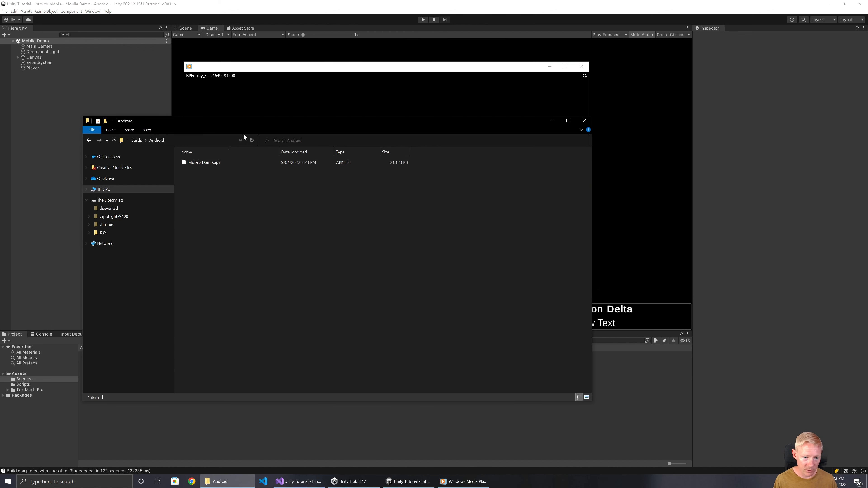
pyautogui.click(352, 71)
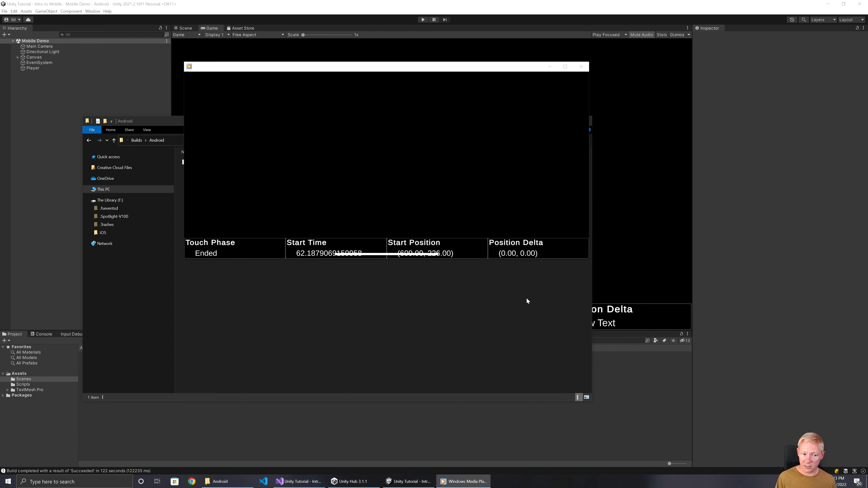
pyautogui.click(584, 69)
pyautogui.click(558, 19)
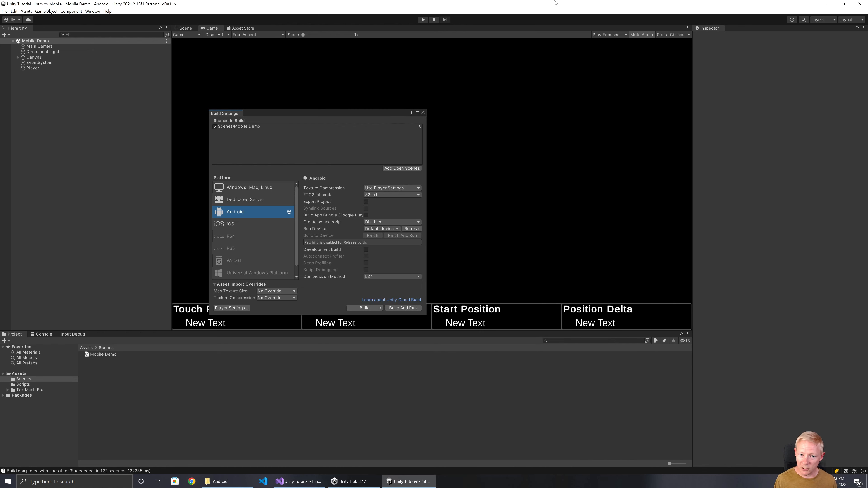
pyautogui.click(423, 112)
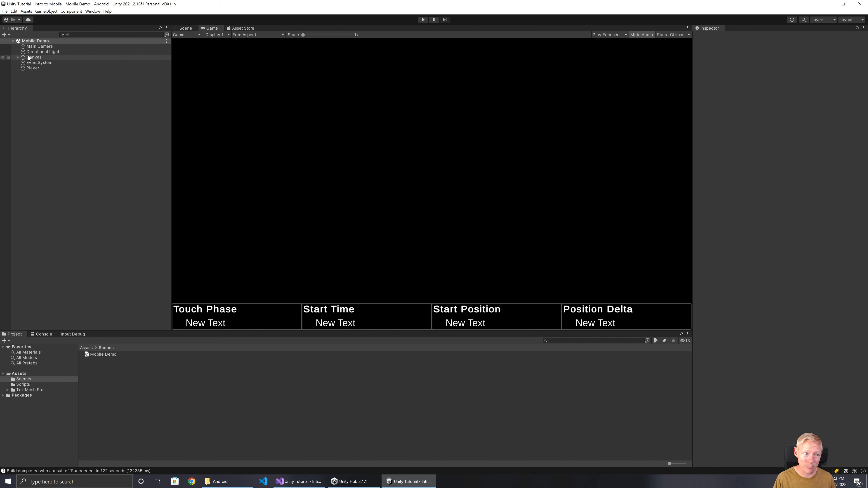
# Raise the Debug Display panel inside the Canvas by setting its Pos Y to 50.
pyautogui.click(18, 57)
pyautogui.click(35, 63)
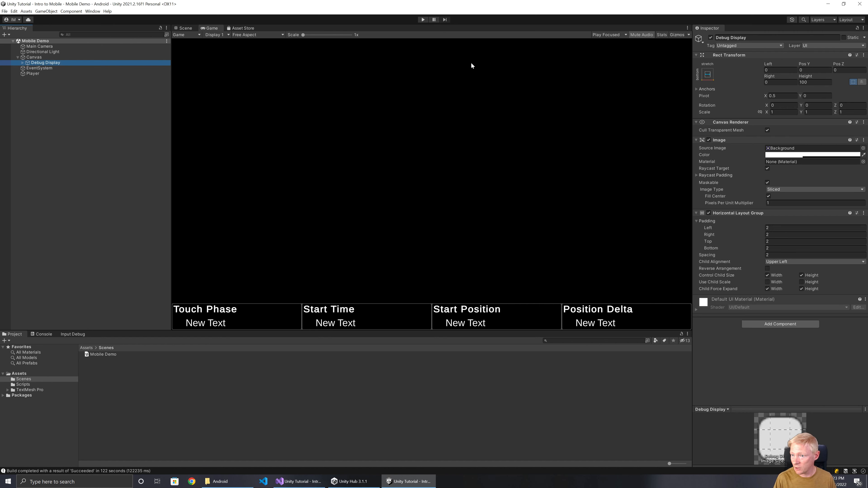
pyautogui.click(816, 69)
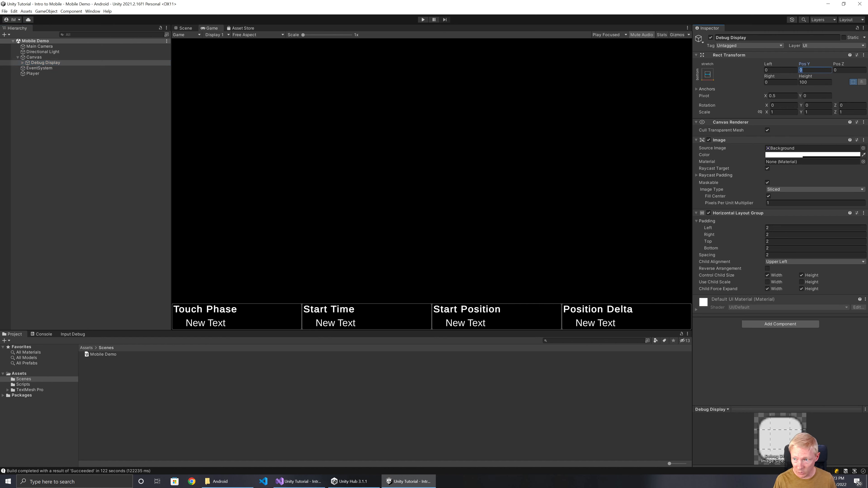
pyautogui.write('50')
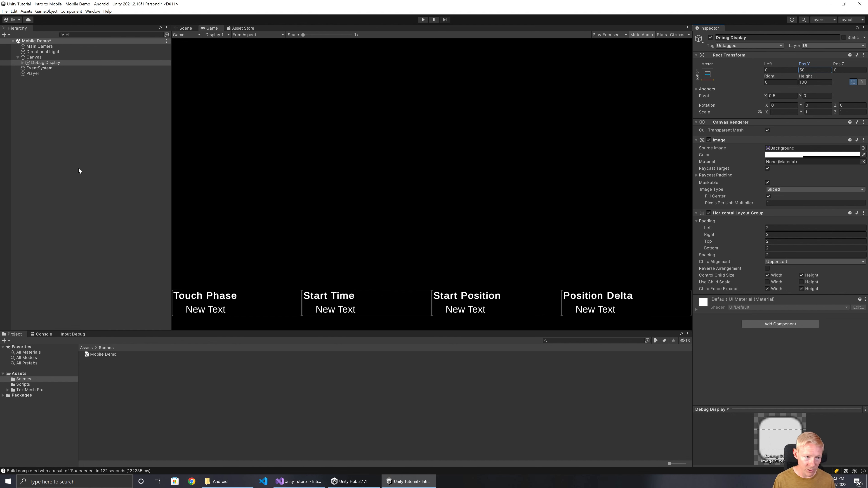
pyautogui.click(76, 153)
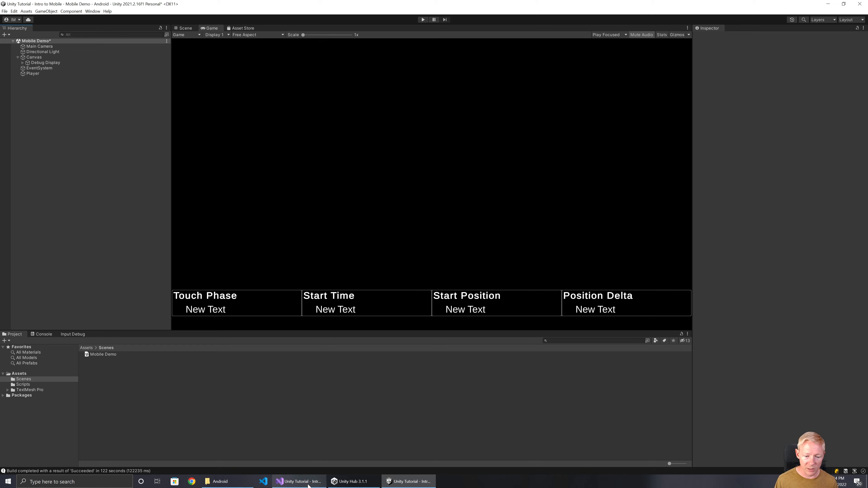
# Switch to Visual Studio and examine how OnTouch in PlayerController.cs writes the touch phase, start time, start position and delta to the display.
pyautogui.click(299, 482)
pyautogui.scroll(-2, 434, 240)
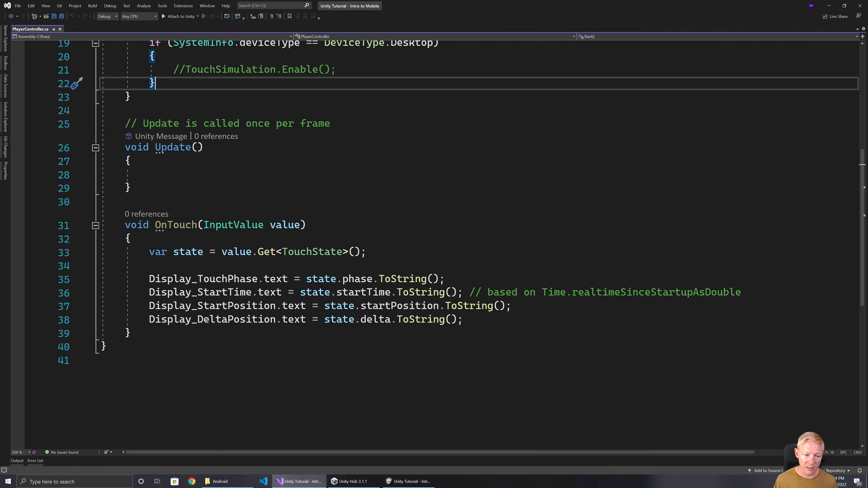
pyautogui.click(258, 279)
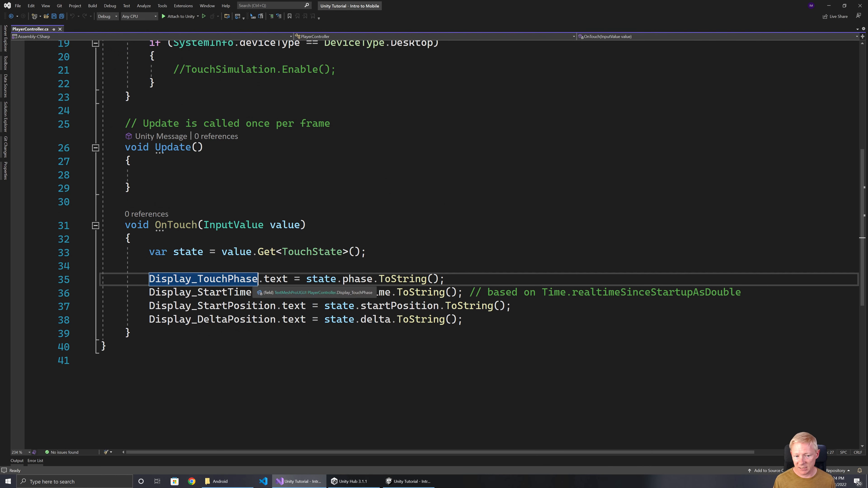
pyautogui.click(328, 292)
pyautogui.click(331, 319)
pyautogui.click(336, 293)
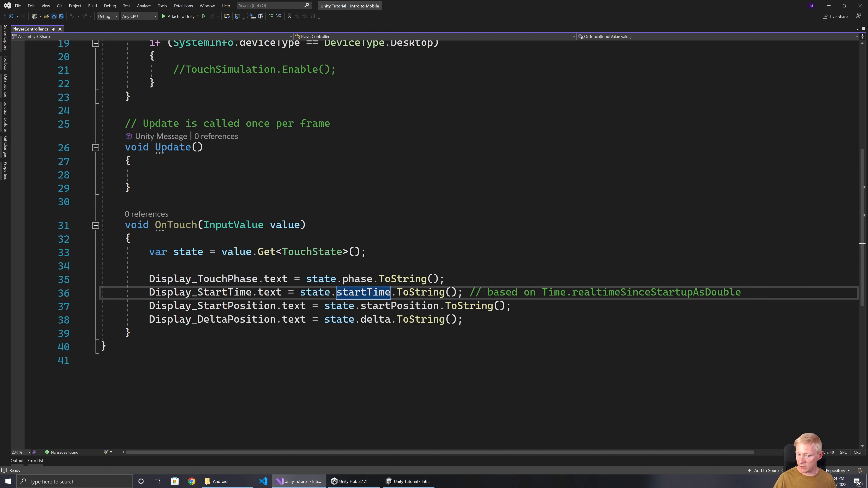
pyautogui.click(313, 279)
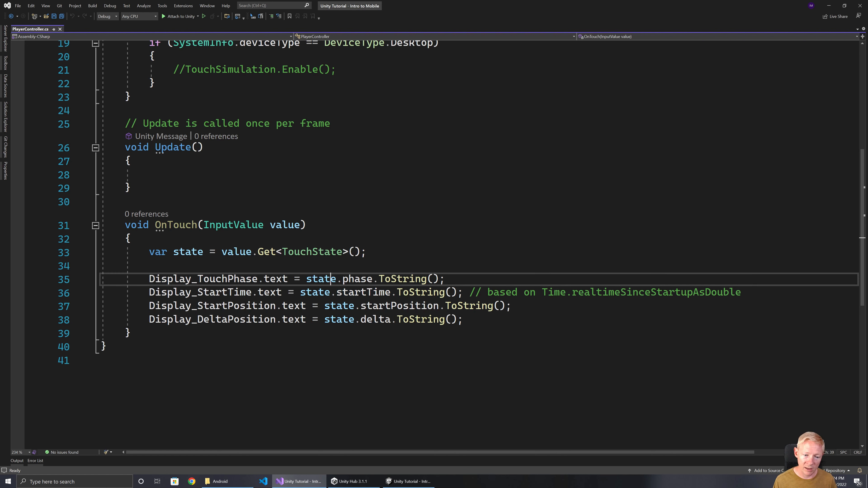
pyautogui.click(348, 293)
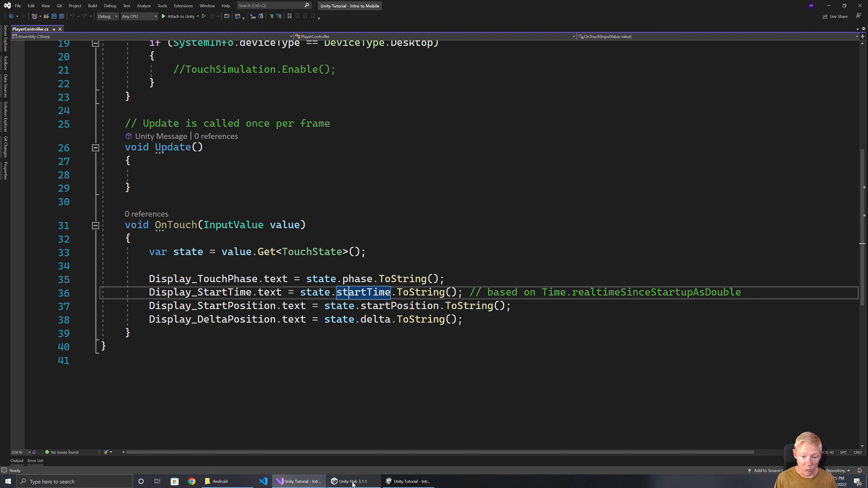
# Bring the browser with the BetterStreamingAssets GitHub page over Unity, maximize it and read the README's usage examples and Android notes.
pyautogui.click(409, 477)
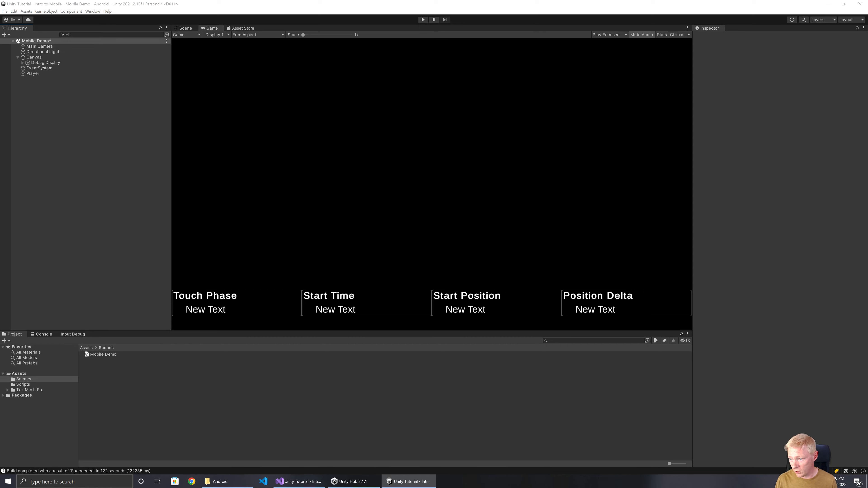
pyautogui.moveTo(867, 41); pyautogui.dragTo(89, 58)
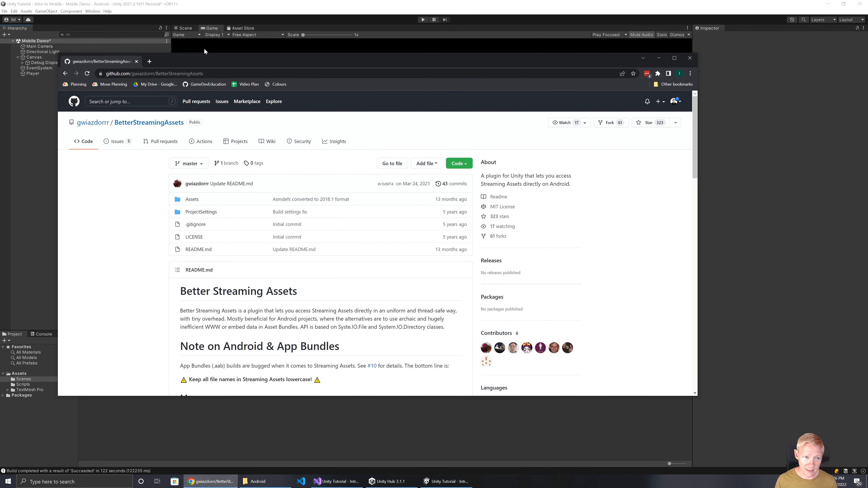
pyautogui.doubleClick(224, 58)
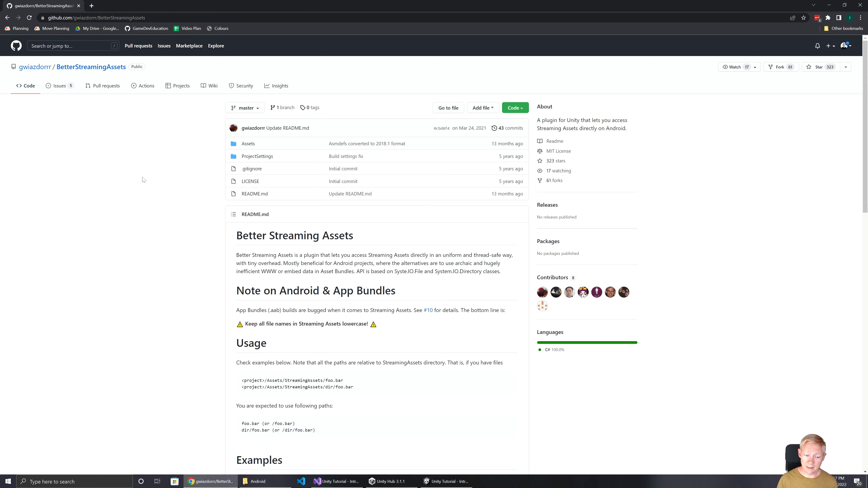
pyautogui.scroll(-5, 144, 180)
pyautogui.scroll(-4, 161, 245)
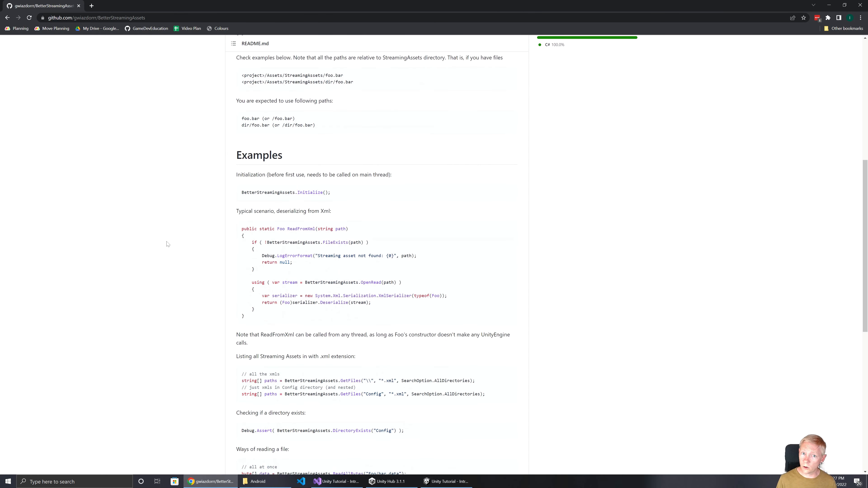
pyautogui.scroll(-6, 285, 226)
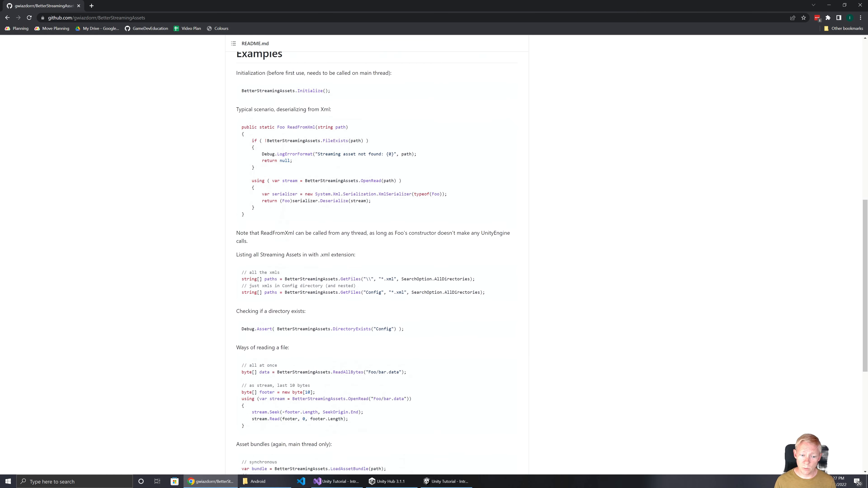
pyautogui.scroll(-4, 276, 253)
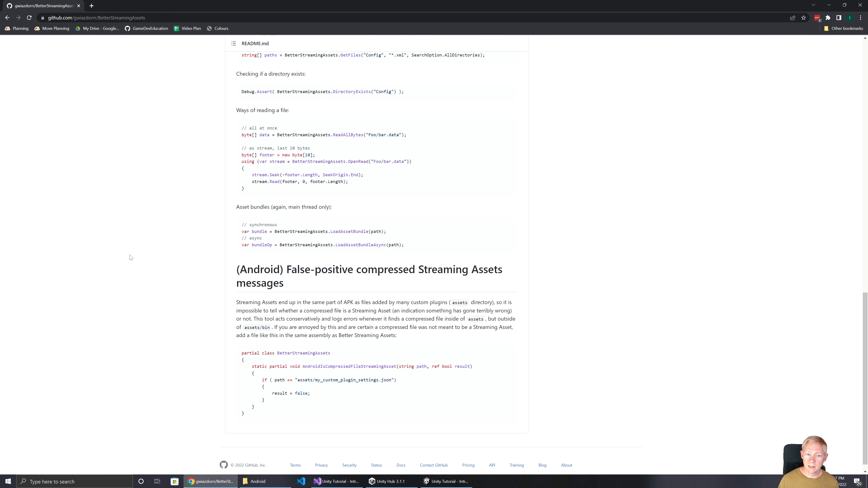
pyautogui.scroll(2, 509, 99)
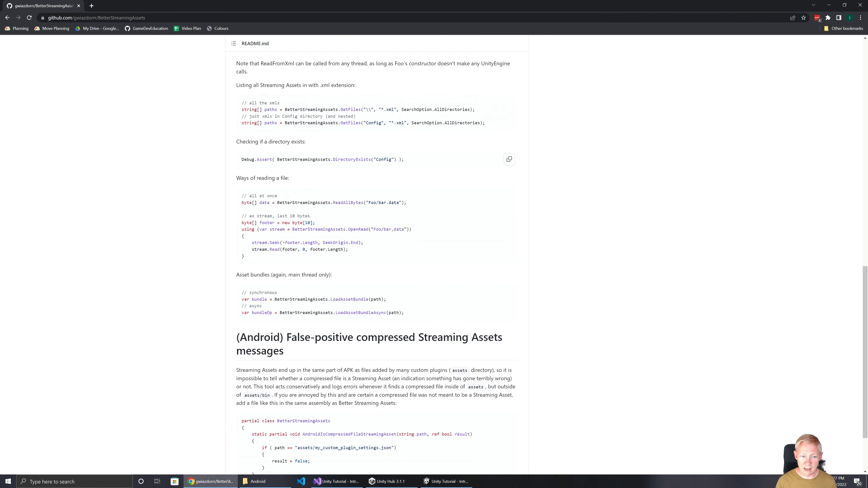
pyautogui.moveTo(276, 160); pyautogui.dragTo(371, 160)
pyautogui.click(364, 181)
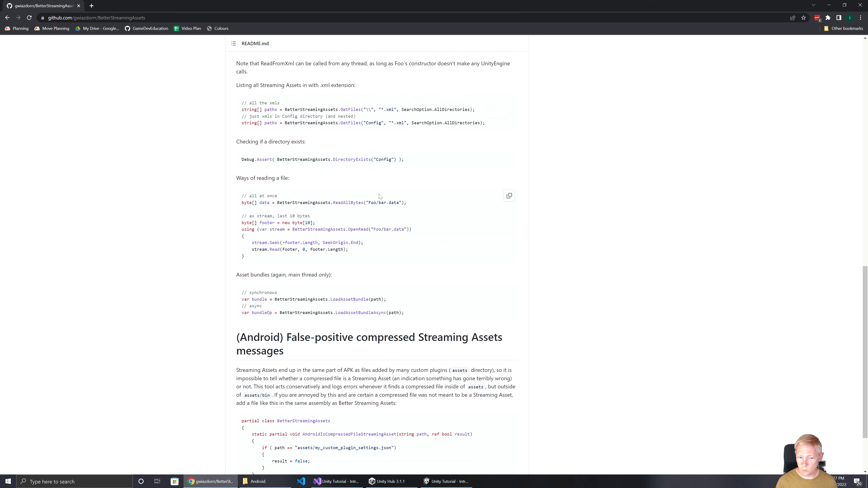
# Review the README's file-reading and XML examples back up to the introduction, and move the browser away to reveal Unity.
pyautogui.scroll(4, 364, 179)
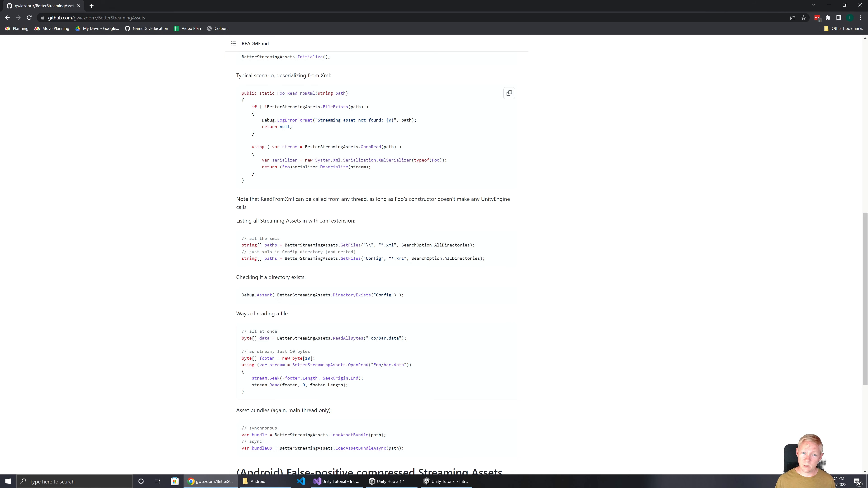
pyautogui.scroll(3, 334, 144)
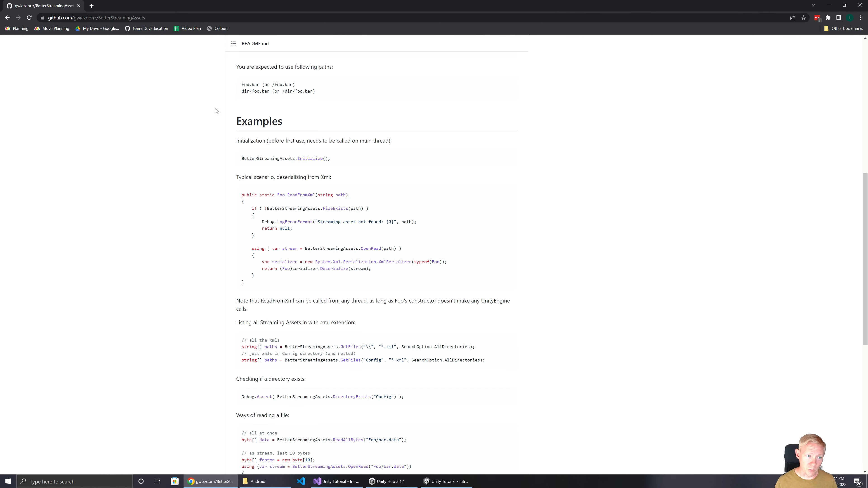
pyautogui.scroll(10, 216, 110)
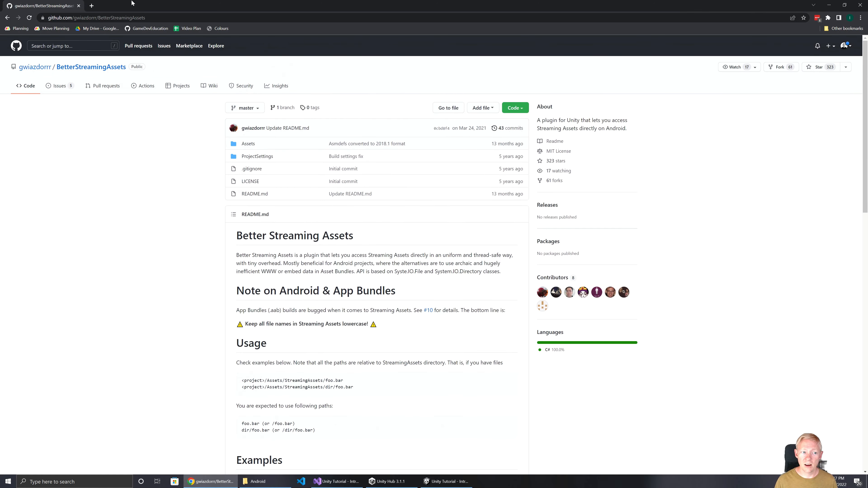
pyautogui.moveTo(44, 6); pyautogui.dragTo(867, 113)
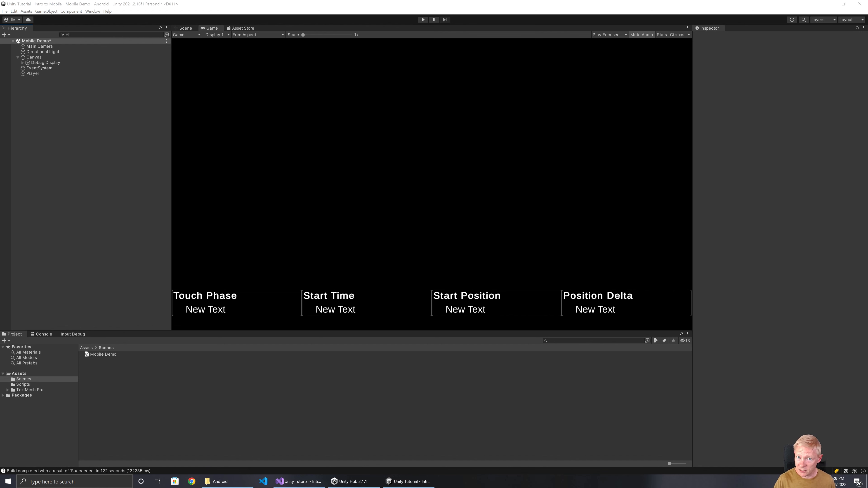
# Switch to Visual Studio and add Debug.Log(Application.persistentDataPath); as the first statement in PlayerController's Start method, followed by a blank line.
pyautogui.click(299, 481)
pyautogui.scroll(4, 226, 212)
pyautogui.click(226, 232)
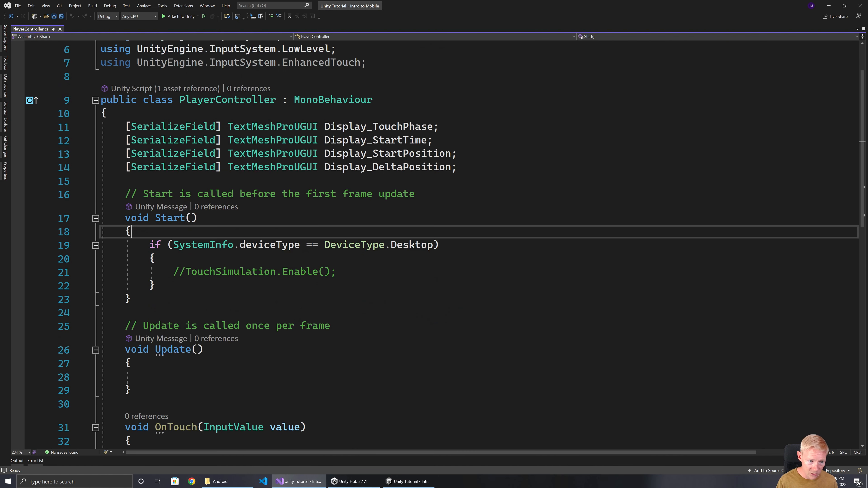
pyautogui.press('Return')
pyautogui.write('De')
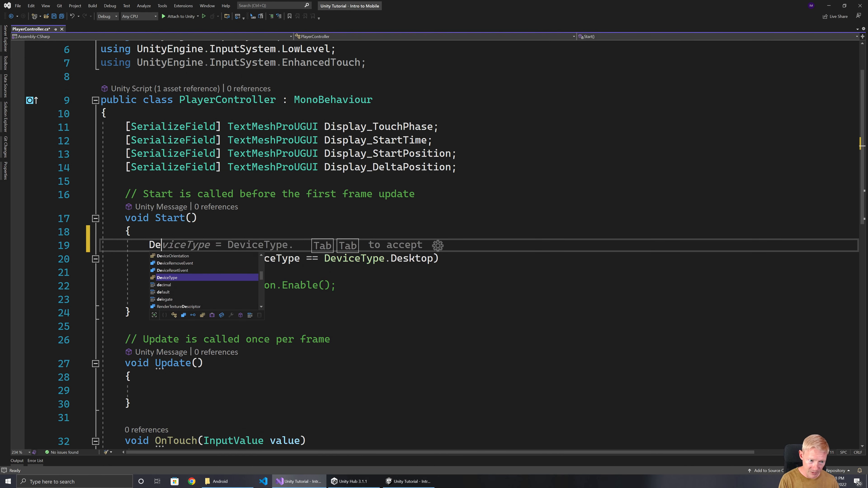
pyautogui.write('bug.Log(Apl')
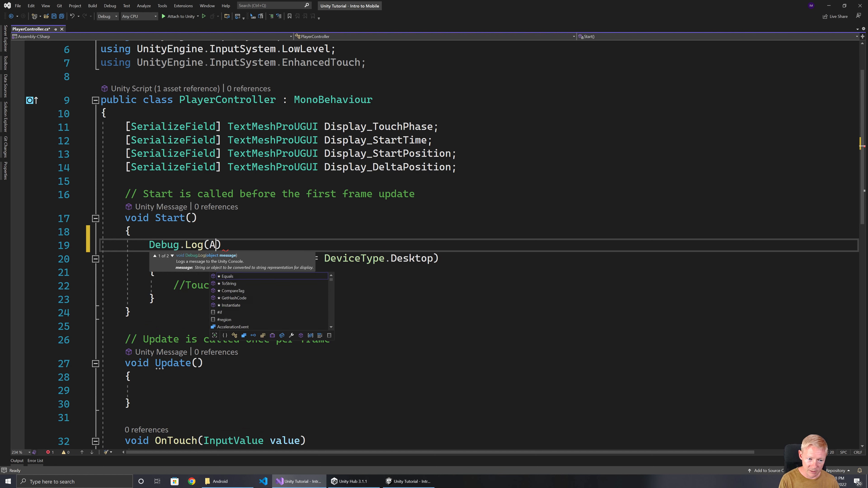
pyautogui.press('BackSpace')
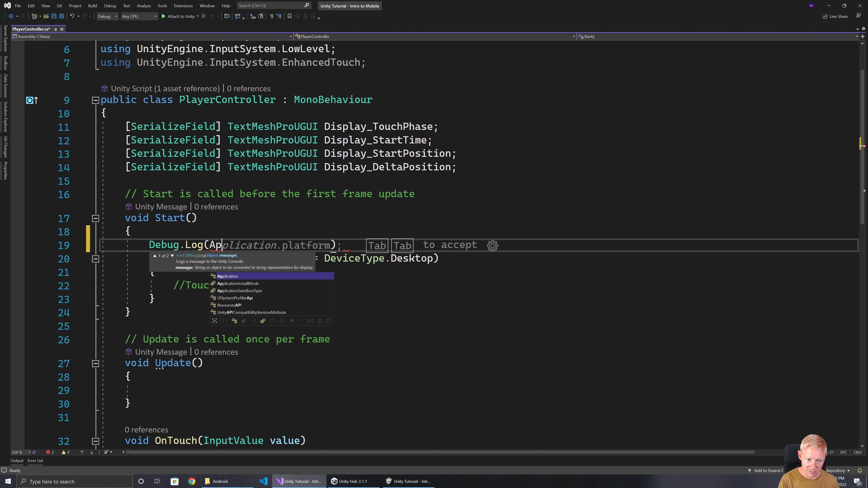
pyautogui.write('plicati')
pyautogui.write('on.per')
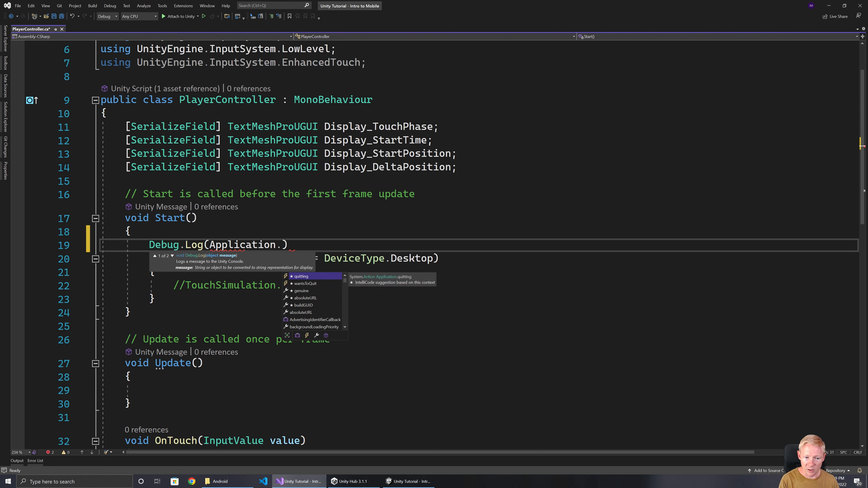
pyautogui.press('Tab')
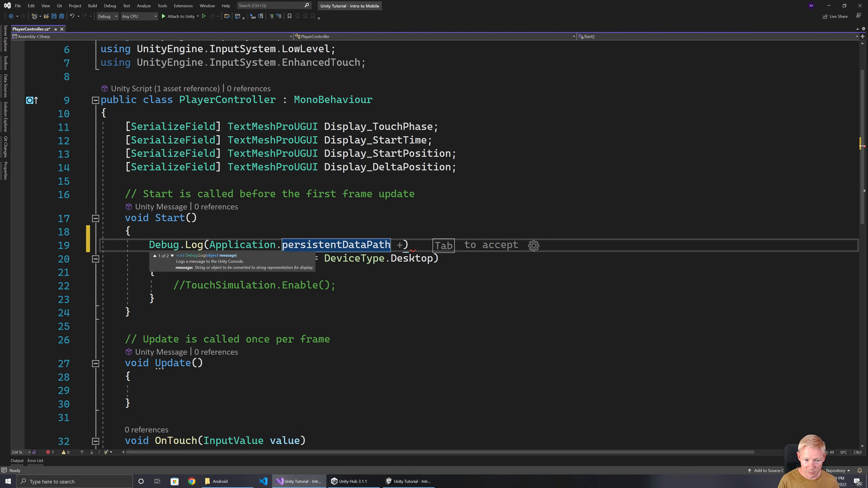
pyautogui.write(');')
pyautogui.press('Return')
# Add the comment "// safe location to store info" above the persistentDataPath log line.
pyautogui.press('Up')
pyautogui.press('Up')
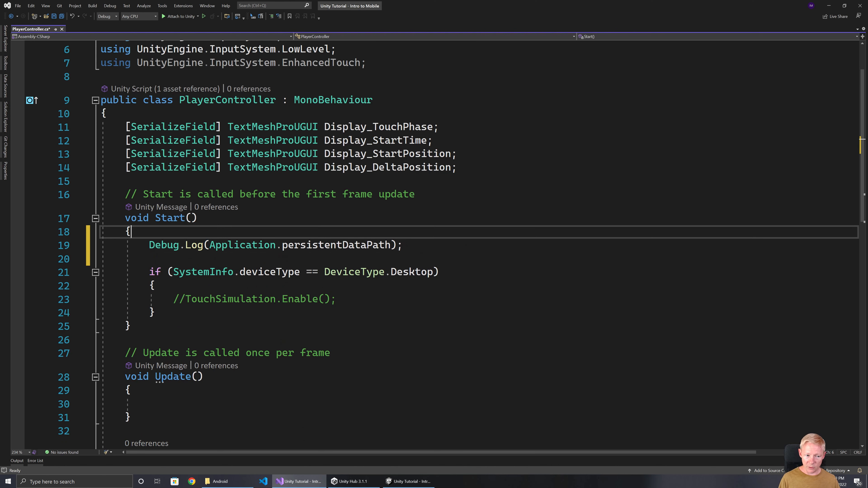
pyautogui.press('Return')
pyautogui.write('// ')
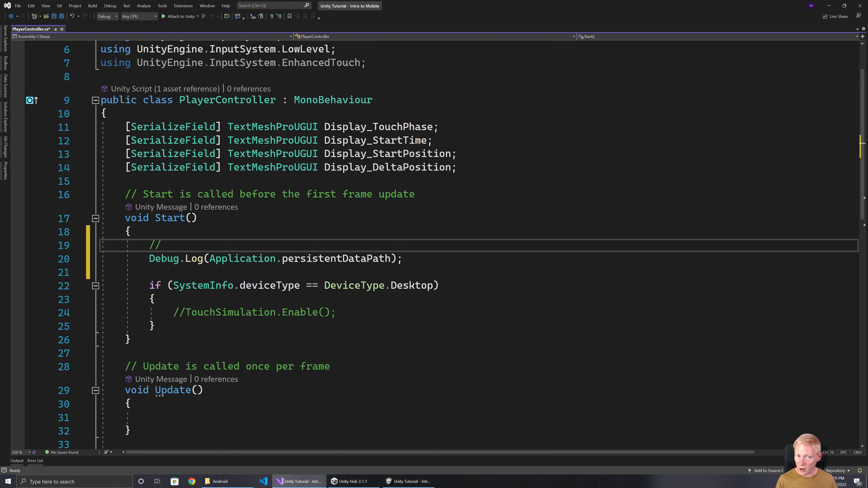
pyautogui.write('safe loc')
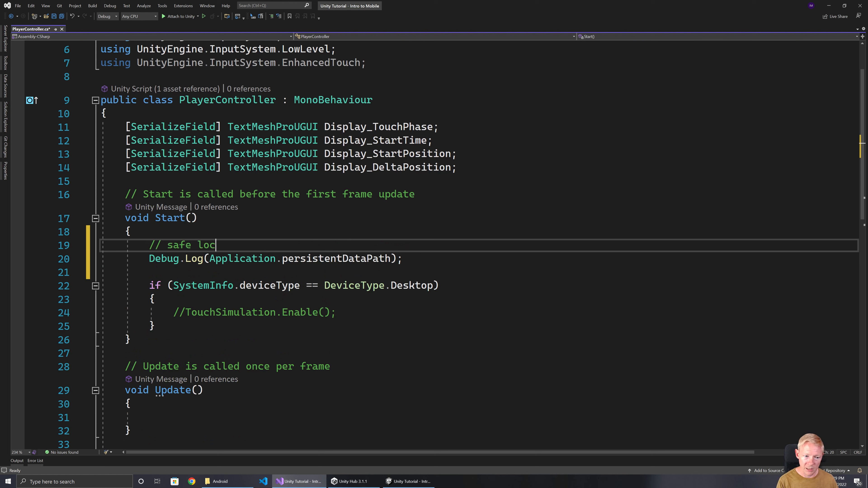
pyautogui.write('ation to store info')
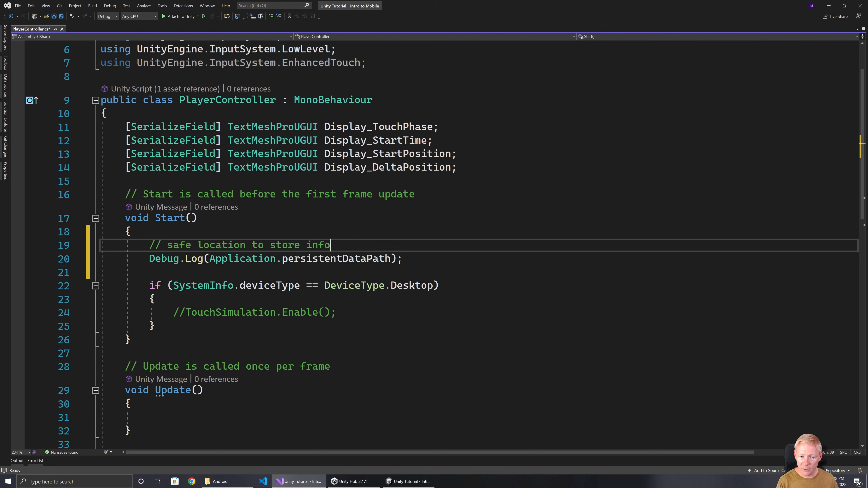
# Below the persistentDataPath log, leave a blank line and begin a System.IO.Path.Combine call with Application.persistentDataPath as its first argument.
pyautogui.press('Down')
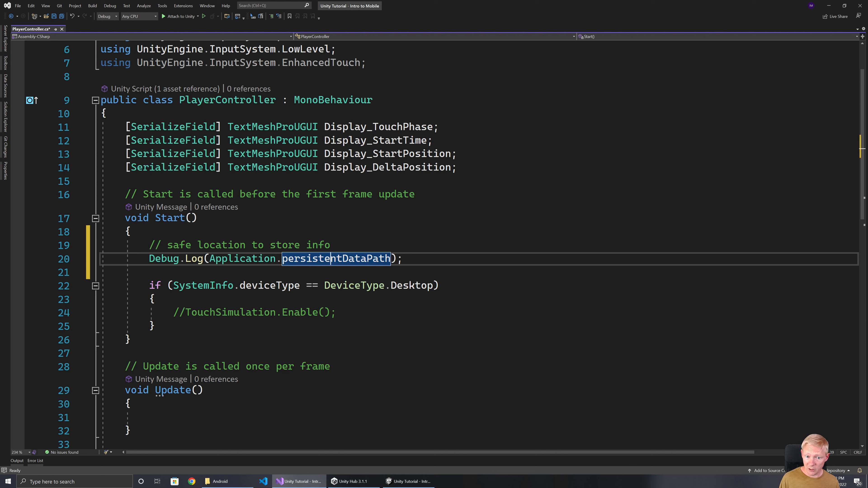
pyautogui.press('End')
pyautogui.press('Return')
pyautogui.press('Return')
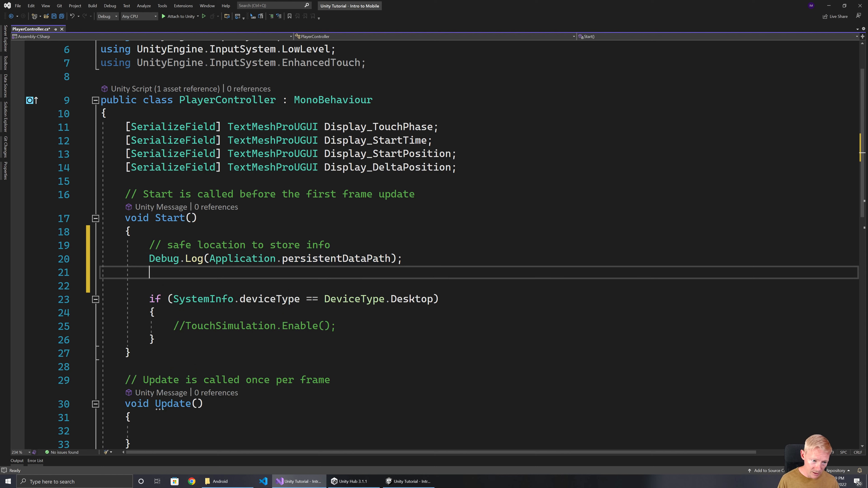
pyautogui.write('System.')
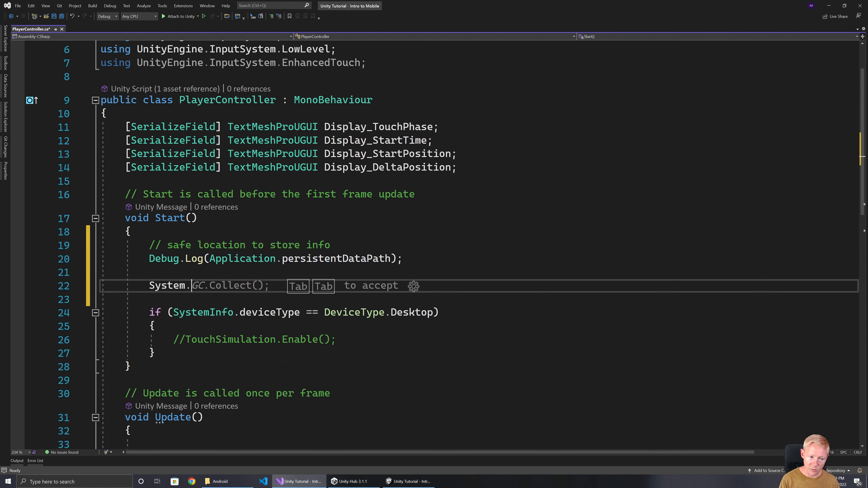
pyautogui.write('IO.Path.')
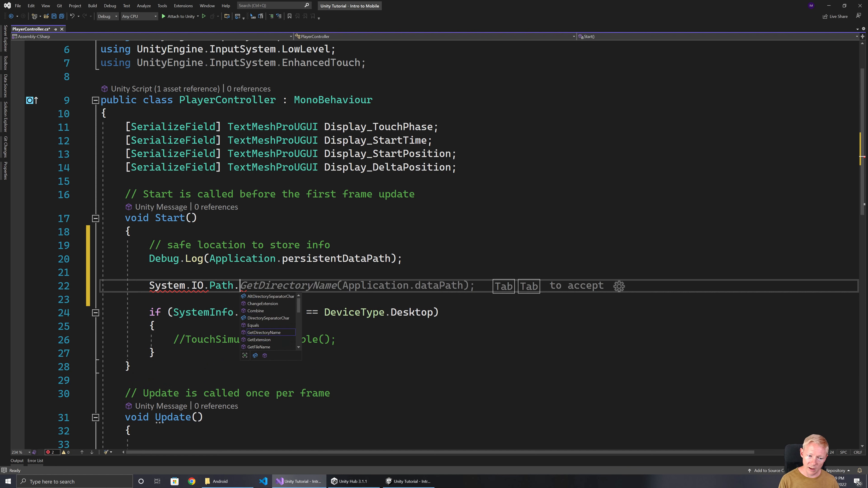
pyautogui.write('Combine(Ap')
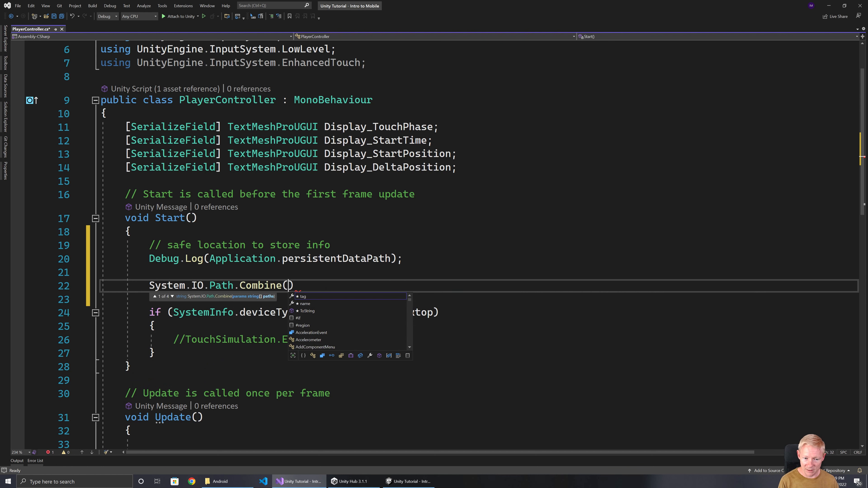
pyautogui.press('Tab')
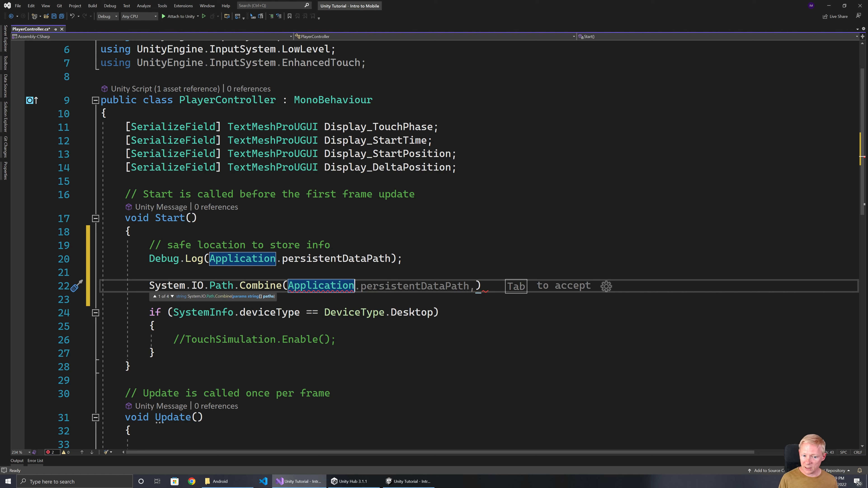
pyautogui.press('Tab')
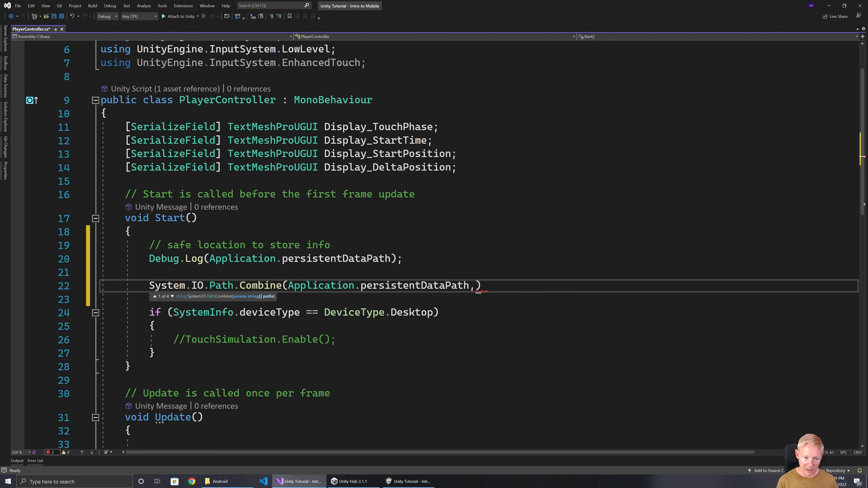
# Add "SaveFile" and "Slot0.save" as the second and third arguments of the Path.Combine call.
pyautogui.write('"')
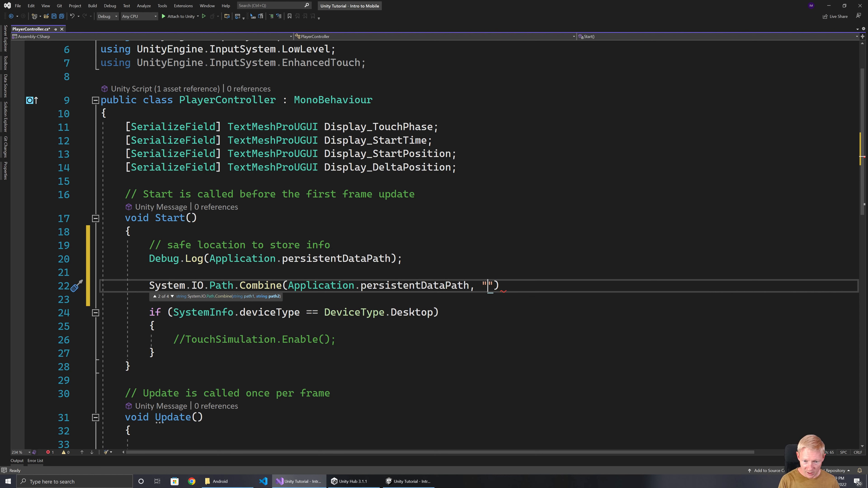
pyautogui.write('SaveFile')
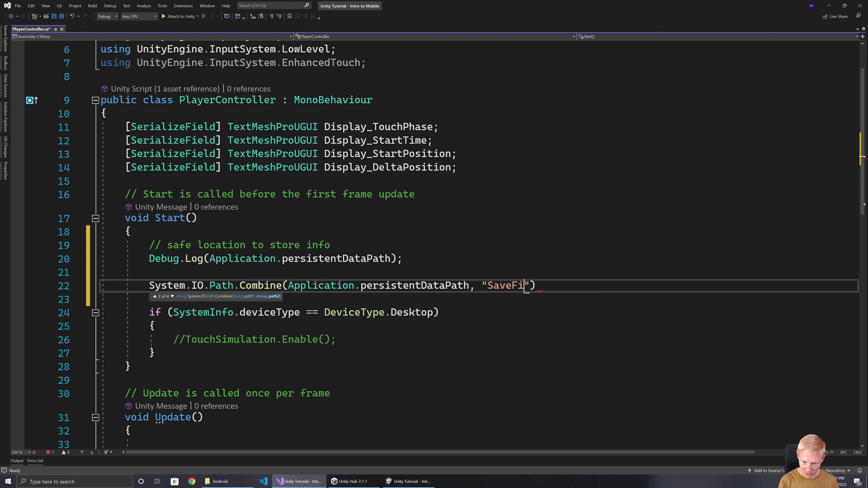
pyautogui.write('", "')
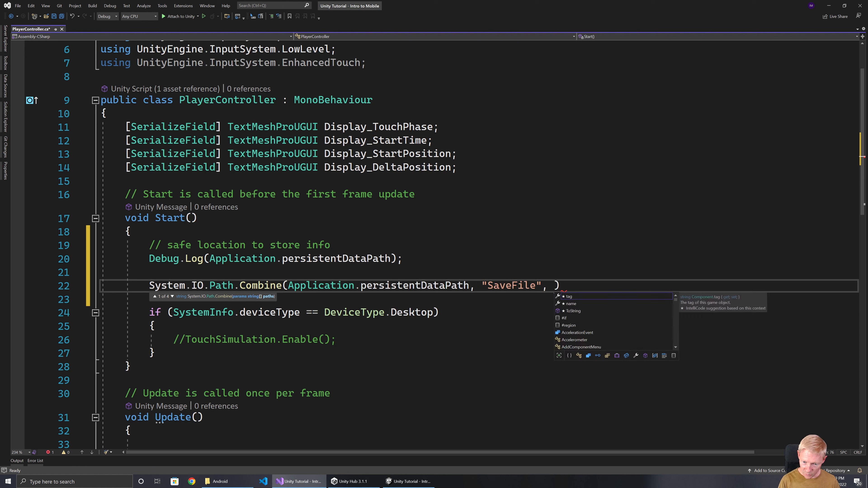
pyautogui.write('Slot')
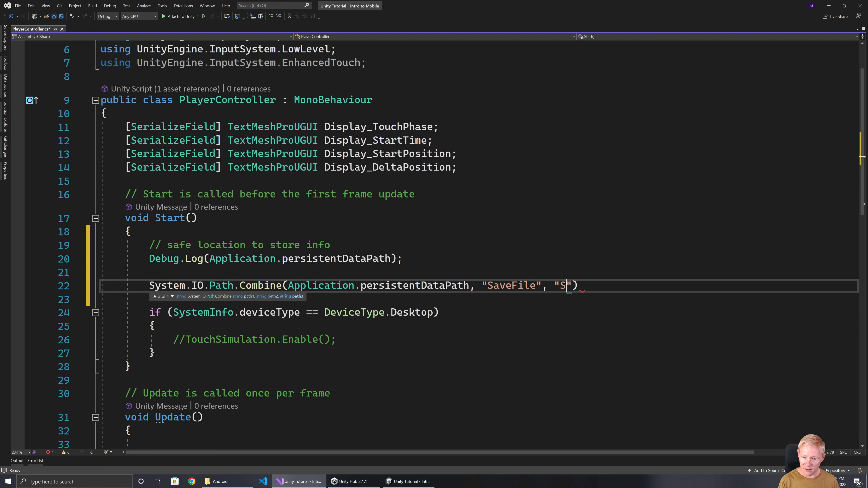
pyautogui.write('0.save')
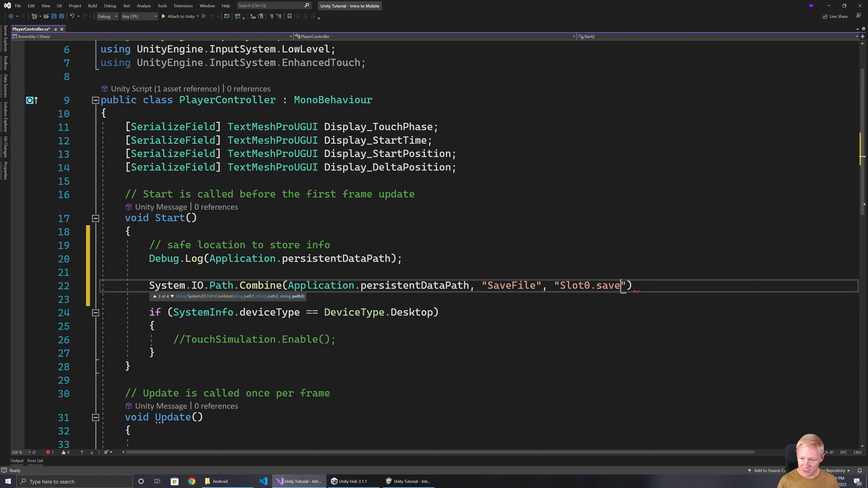
# Wrap the Path.Combine call in Debug.Log( ), end the statement with a semicolon and save PlayerController.cs.
pyautogui.press('Home')
pyautogui.write('Debug.Log')
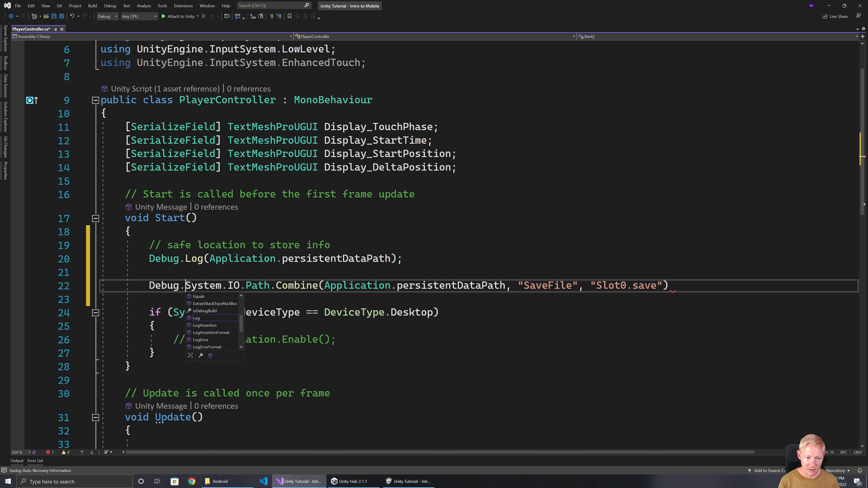
pyautogui.write('(')
pyautogui.press('End')
pyautogui.write(');')
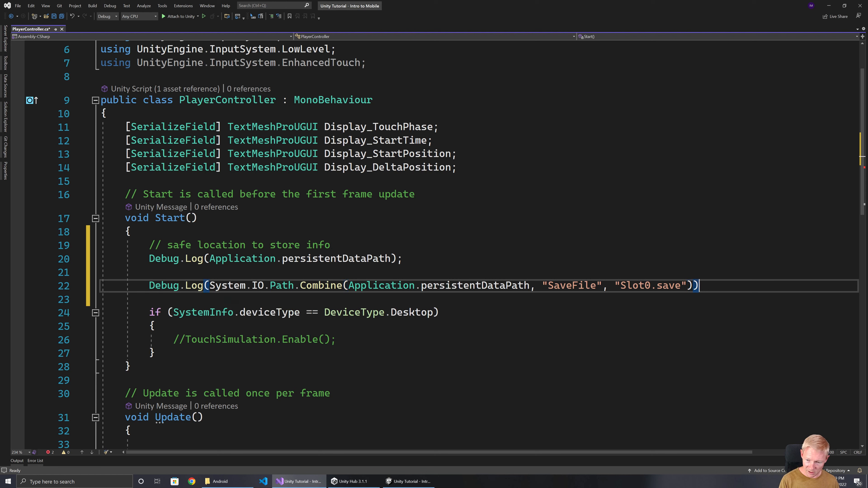
pyautogui.hotkey('ctrl', 's')
pyautogui.click(156, 326)
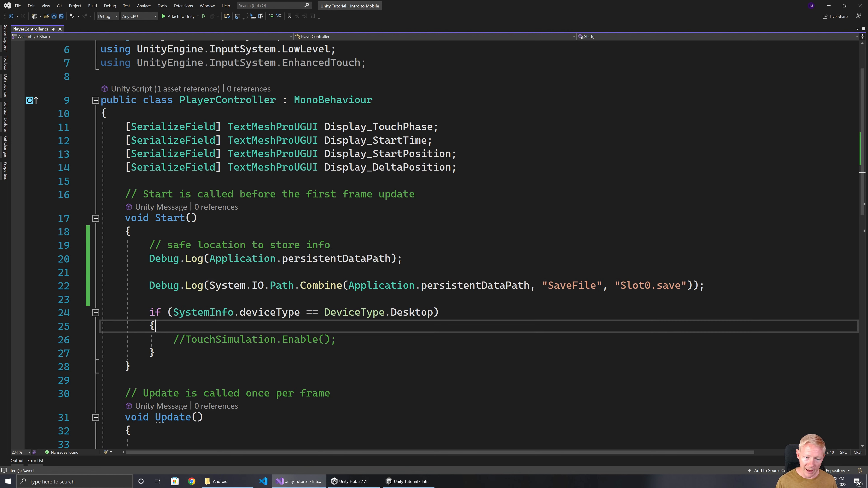
# Review the combined save path expression, play the scene in Unity to check the two logged paths, and stop playback.
pyautogui.moveTo(210, 285); pyautogui.dragTo(698, 285)
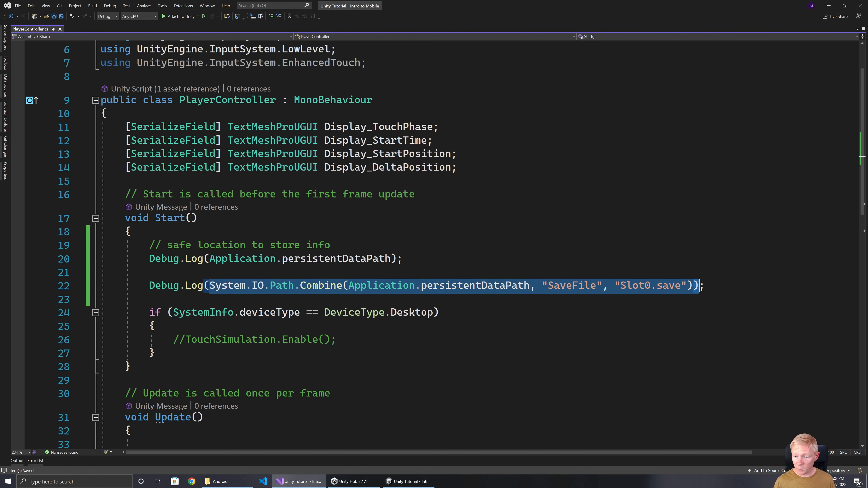
pyautogui.click(578, 285)
pyautogui.click(408, 481)
pyautogui.click(423, 19)
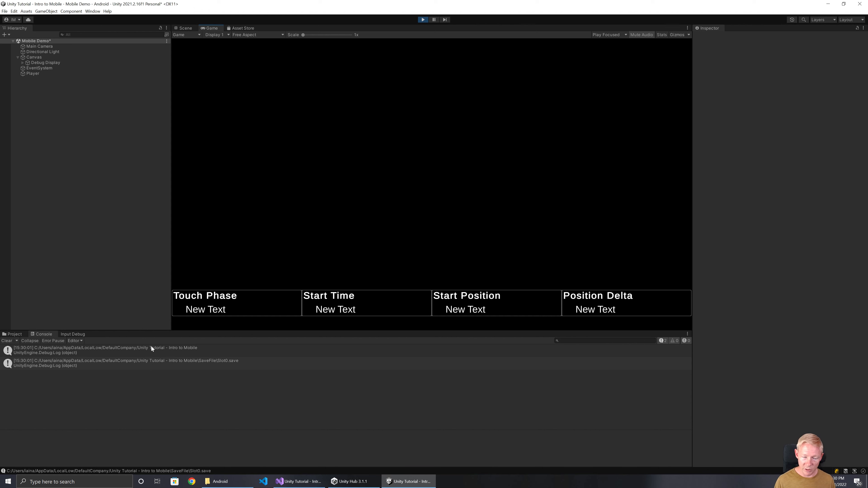
pyautogui.click(423, 20)
pyautogui.click(84, 253)
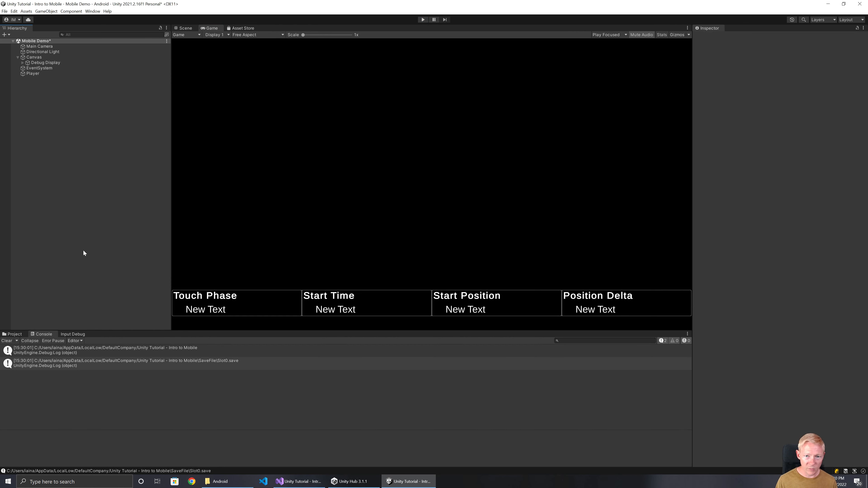